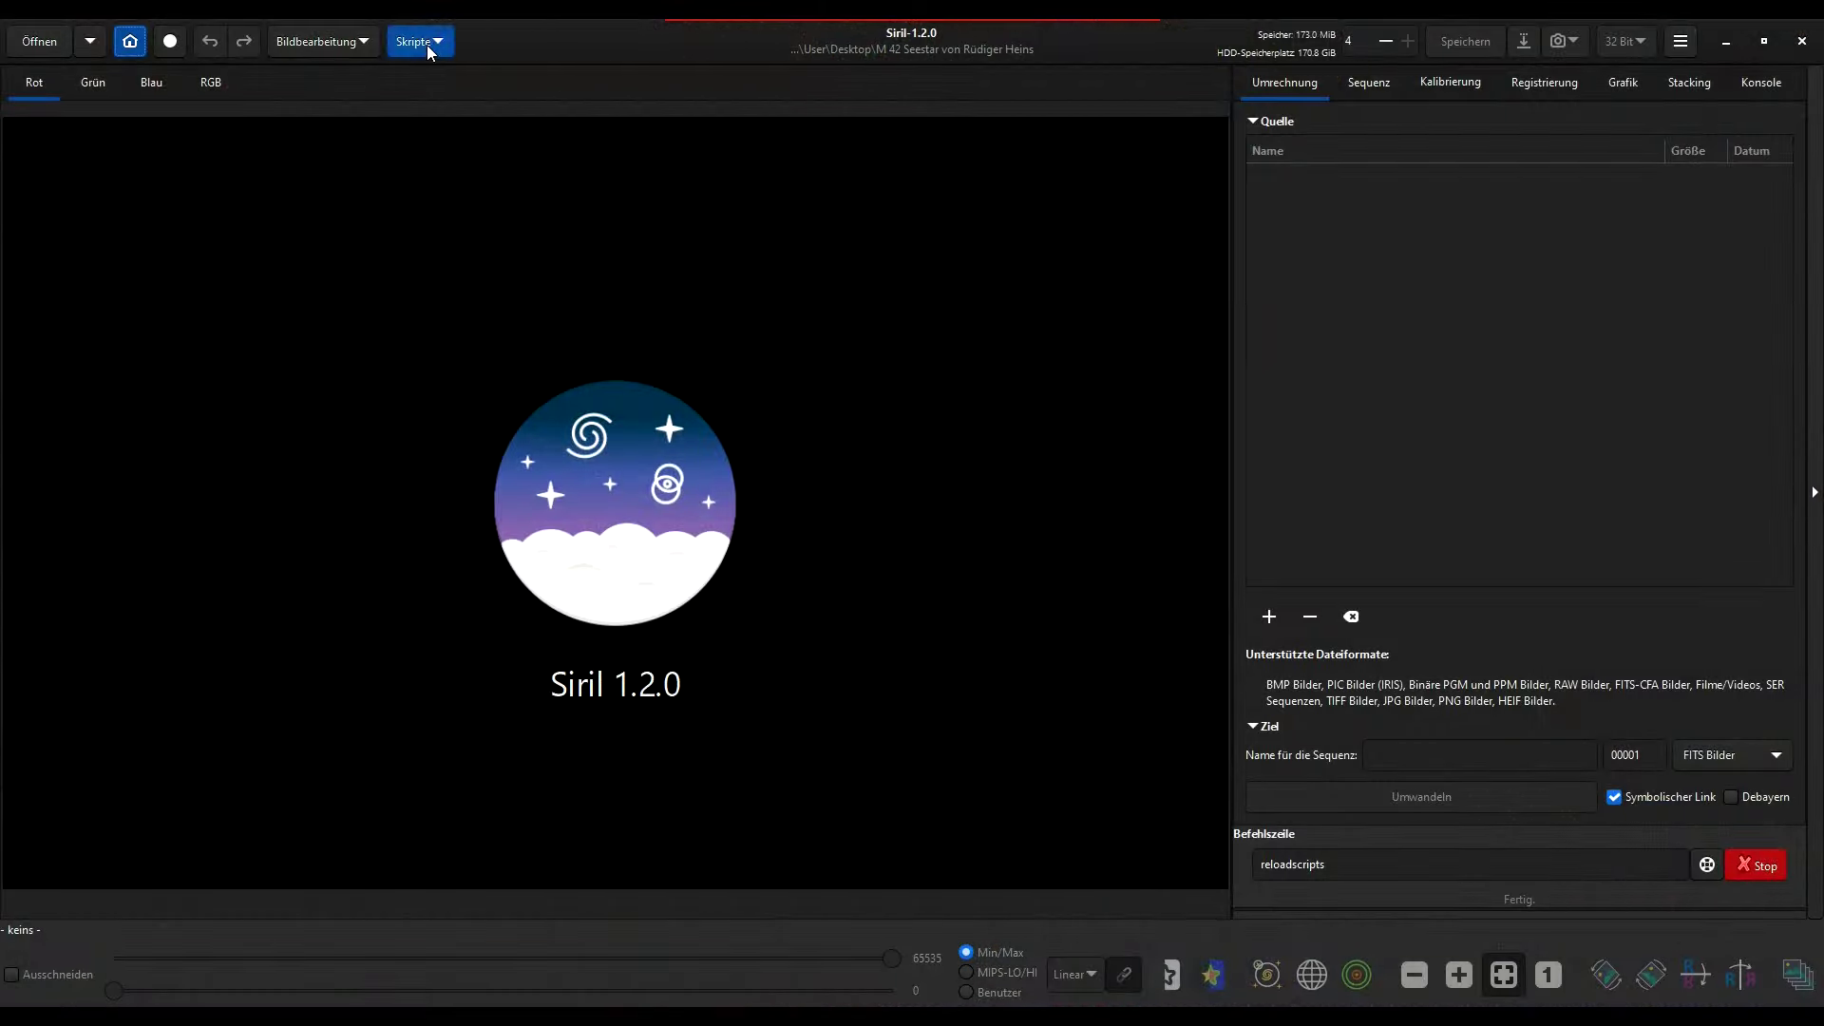
# Run the Stacking+Bearbeitung_SeestarS50 script.
pyautogui.click(426, 43)
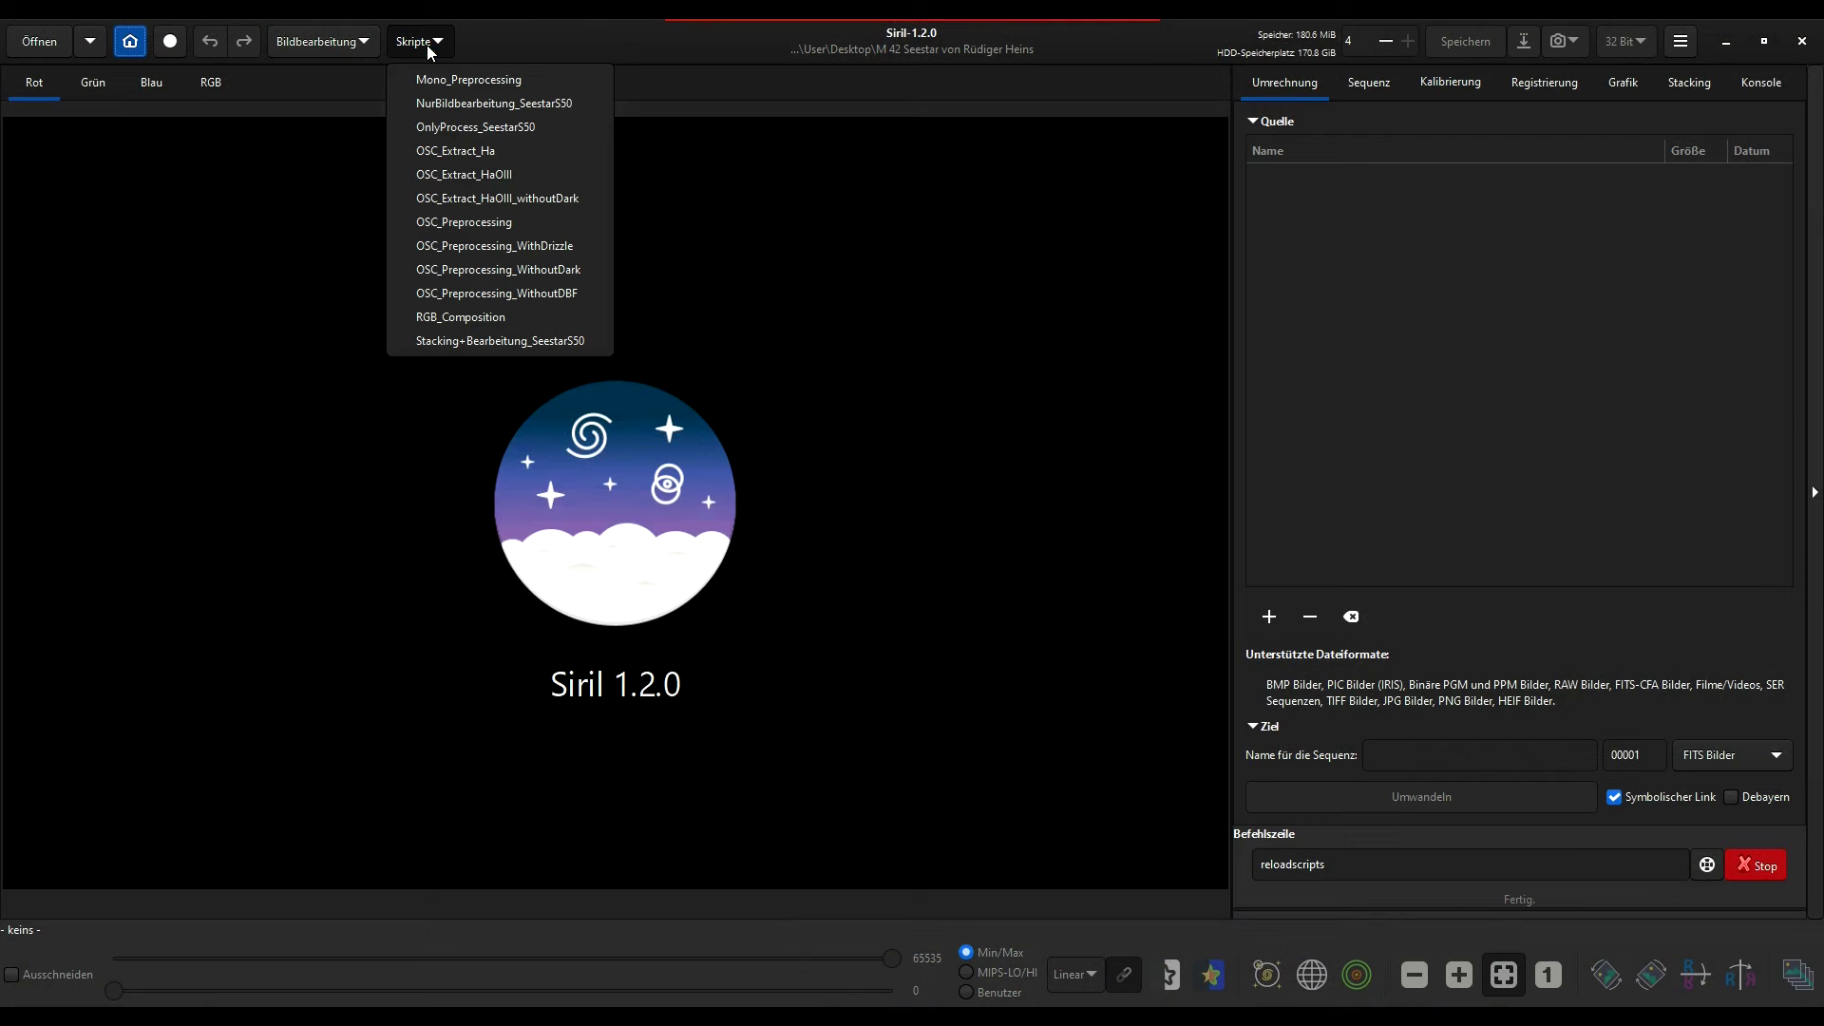
pyautogui.click(464, 342)
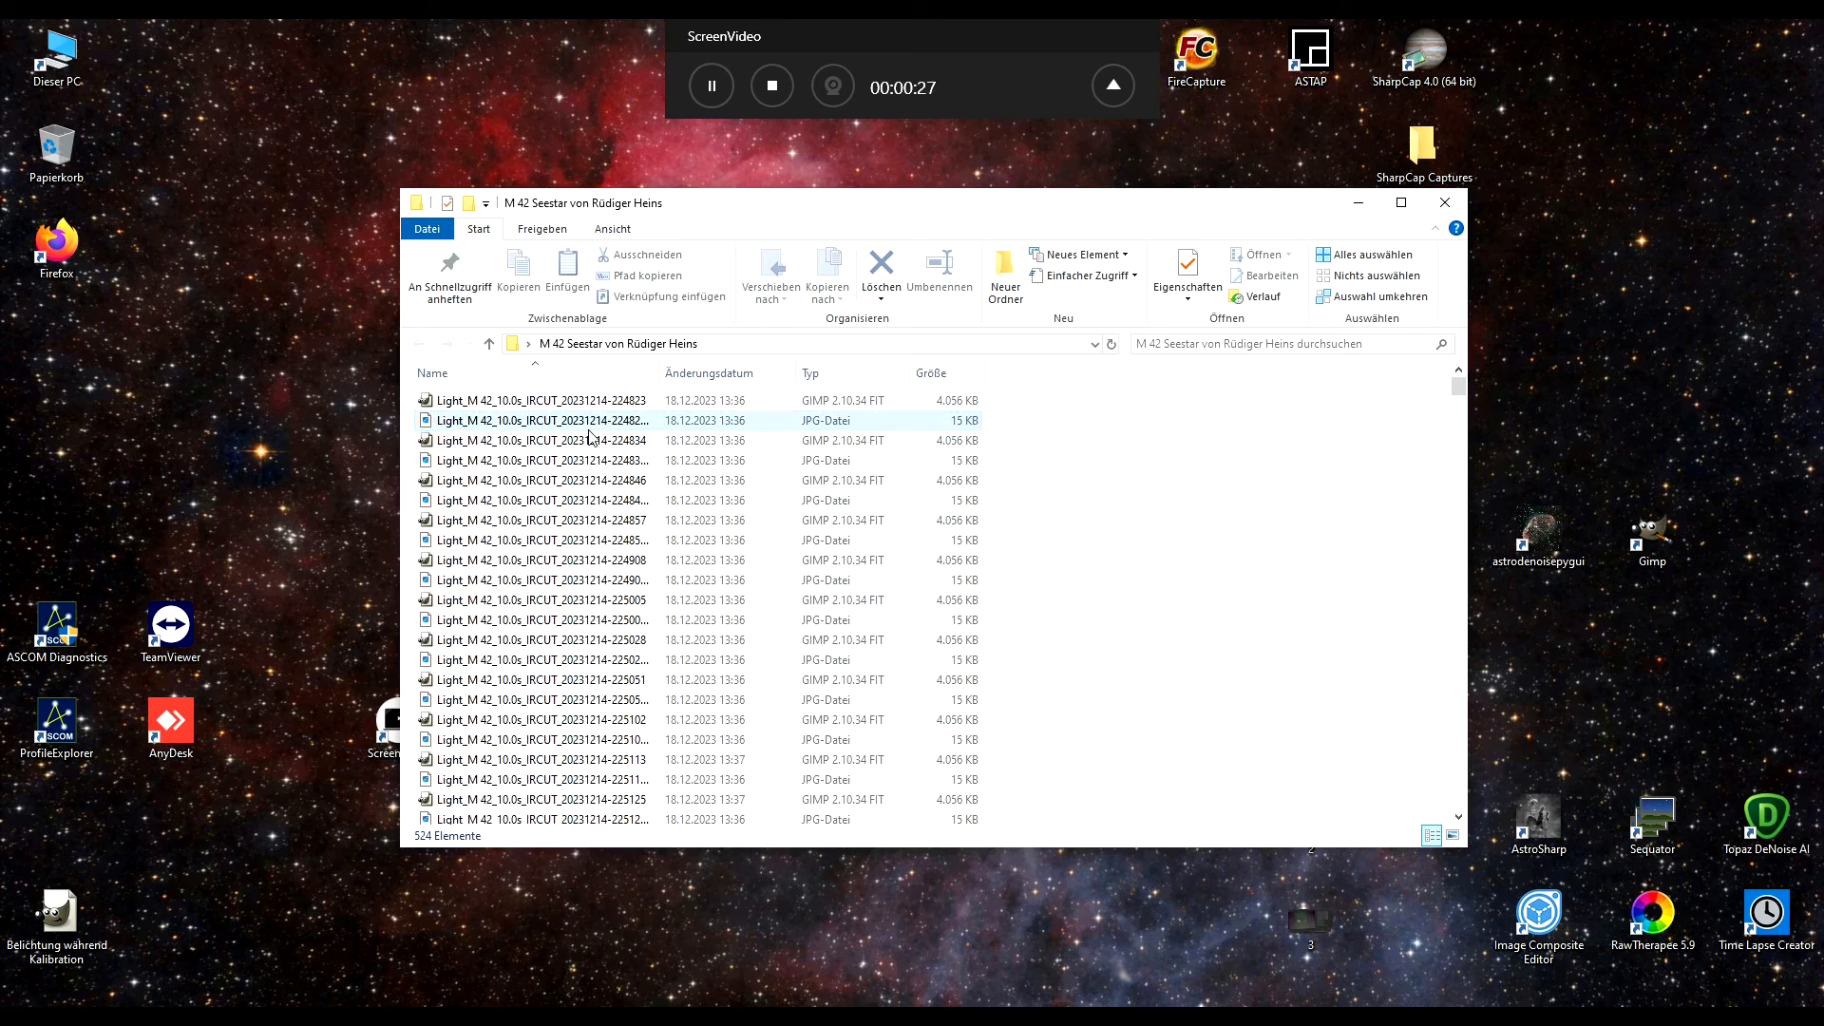
pyautogui.doubleClick(662, 375)
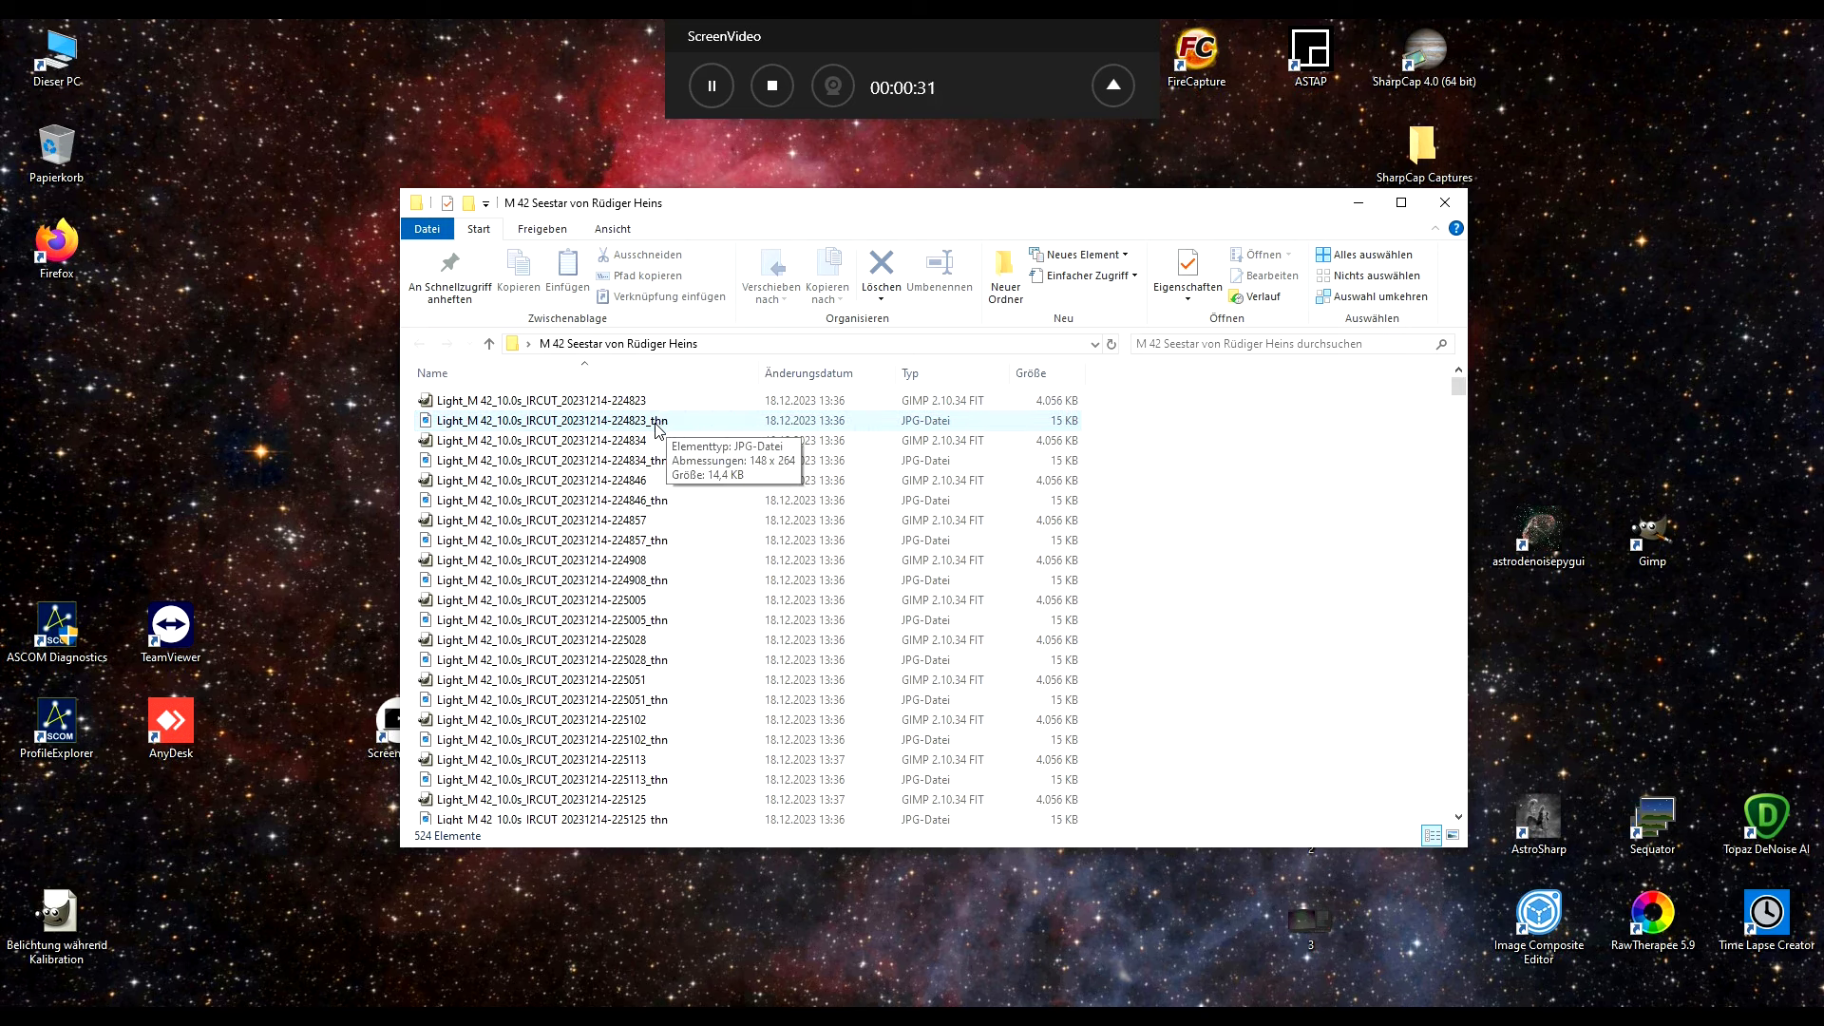
pyautogui.doubleClick(656, 421)
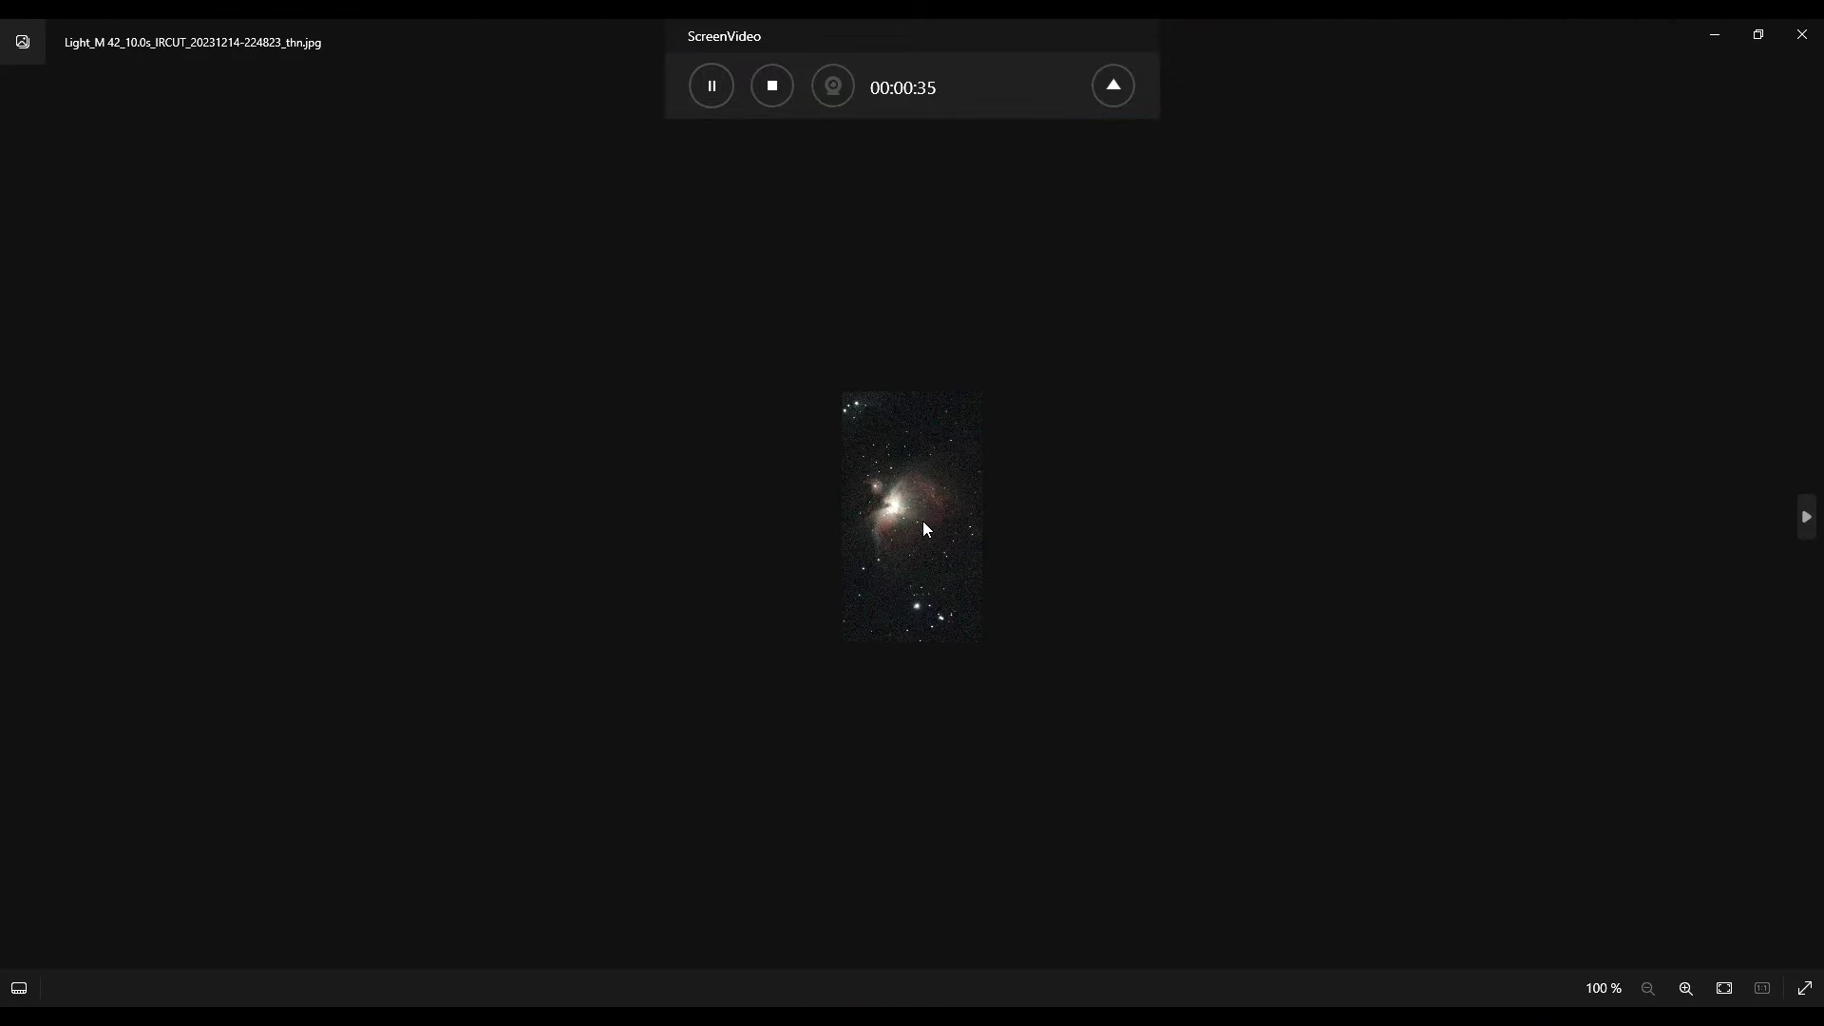
pyautogui.scroll(3, 923, 523)
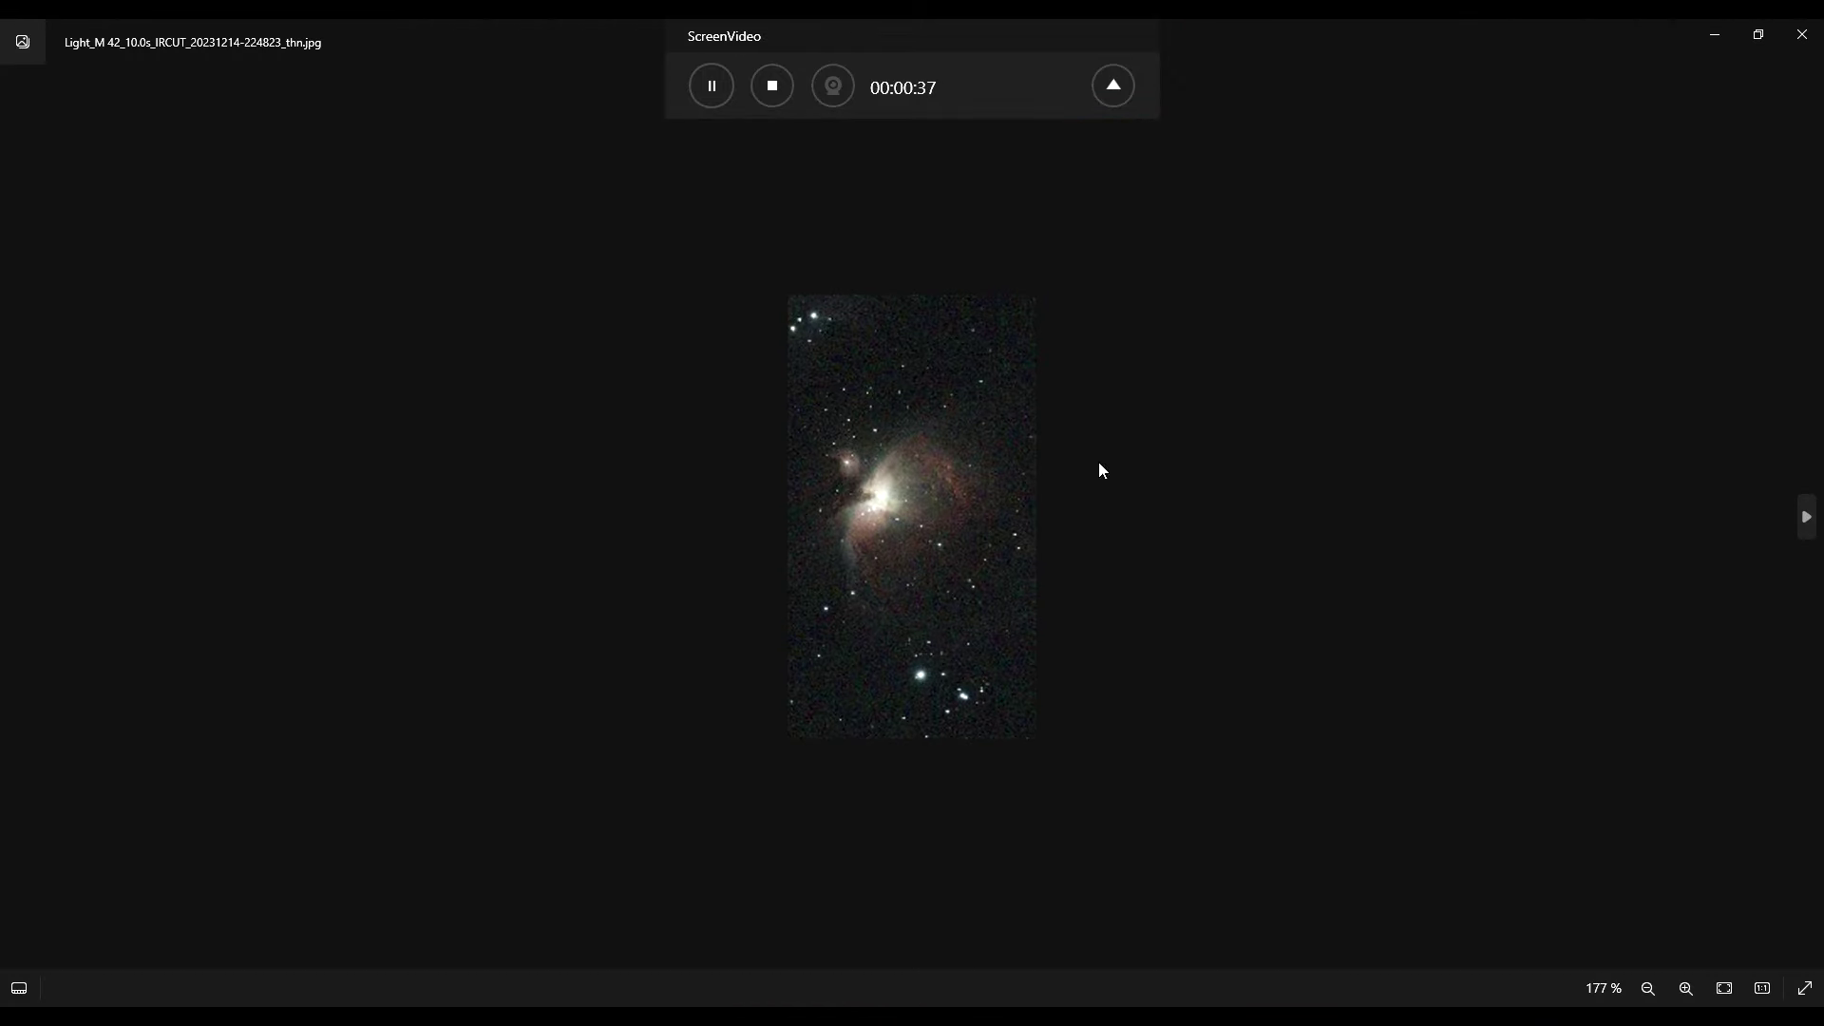
pyautogui.click(1808, 520)
pyautogui.click(1808, 521)
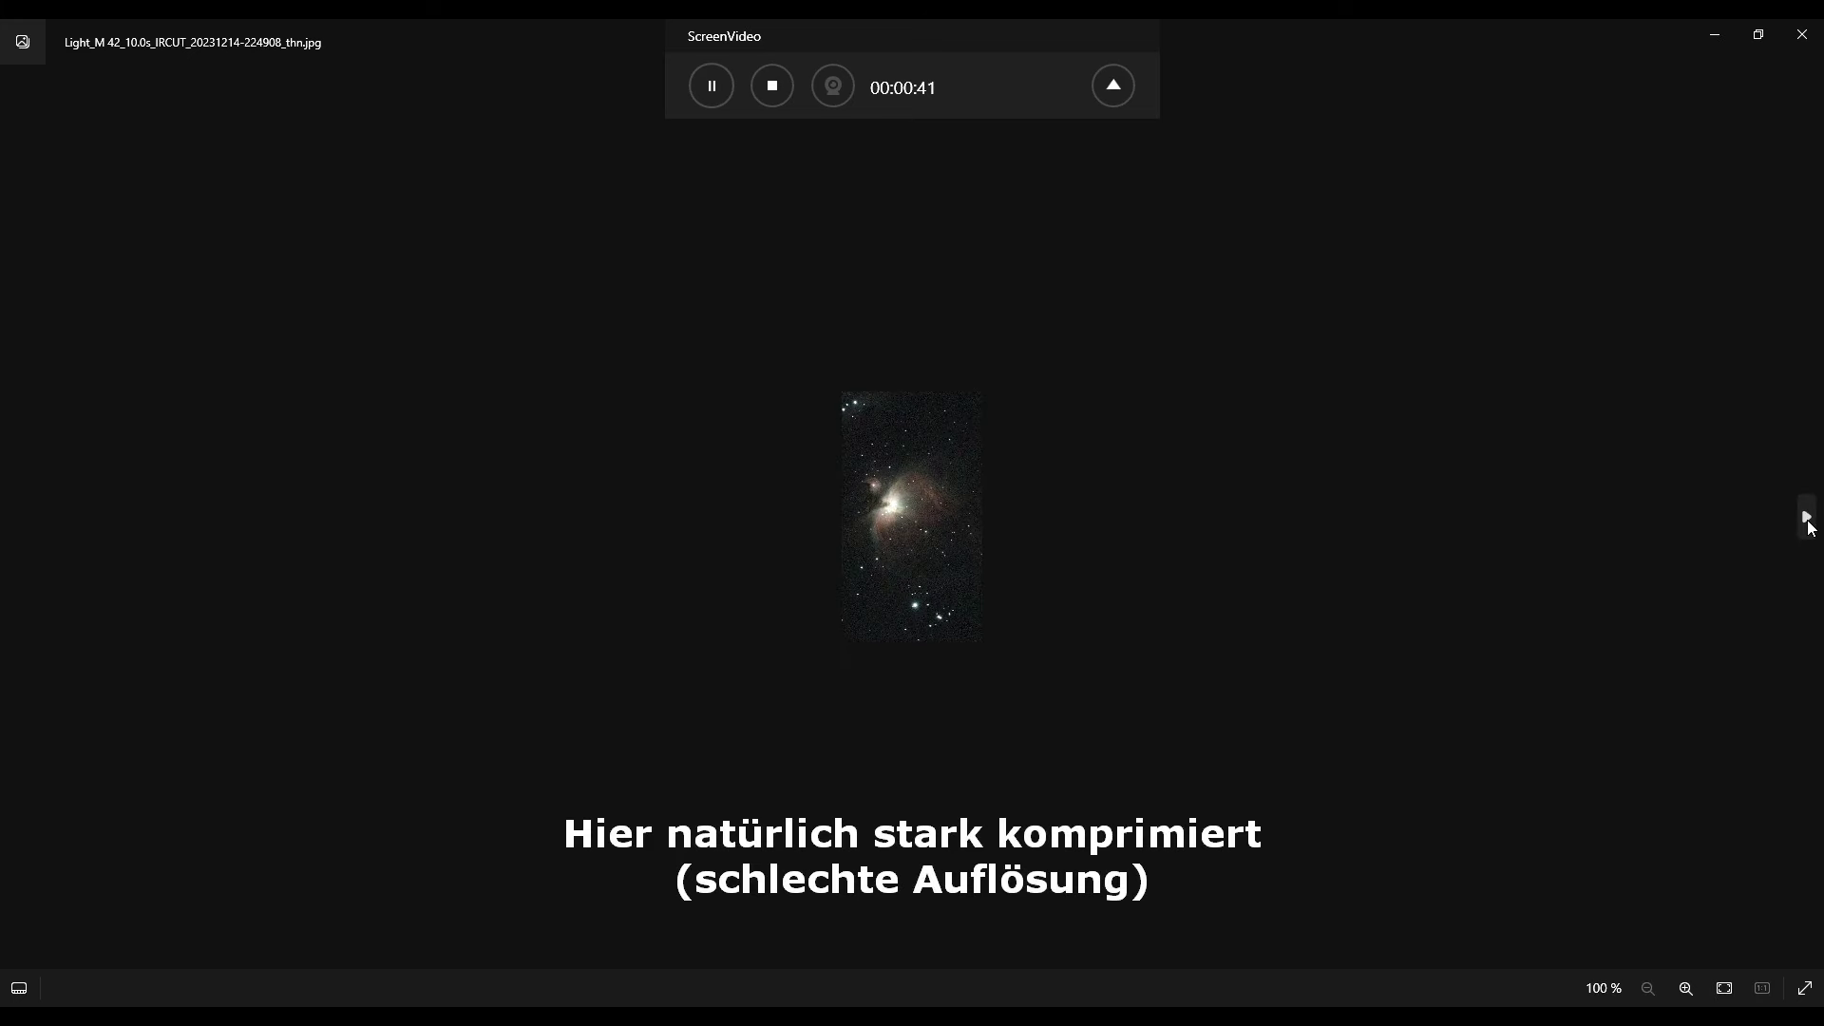
pyautogui.click(1808, 521)
pyautogui.click(1808, 521)
pyautogui.click(1808, 520)
pyautogui.click(1808, 521)
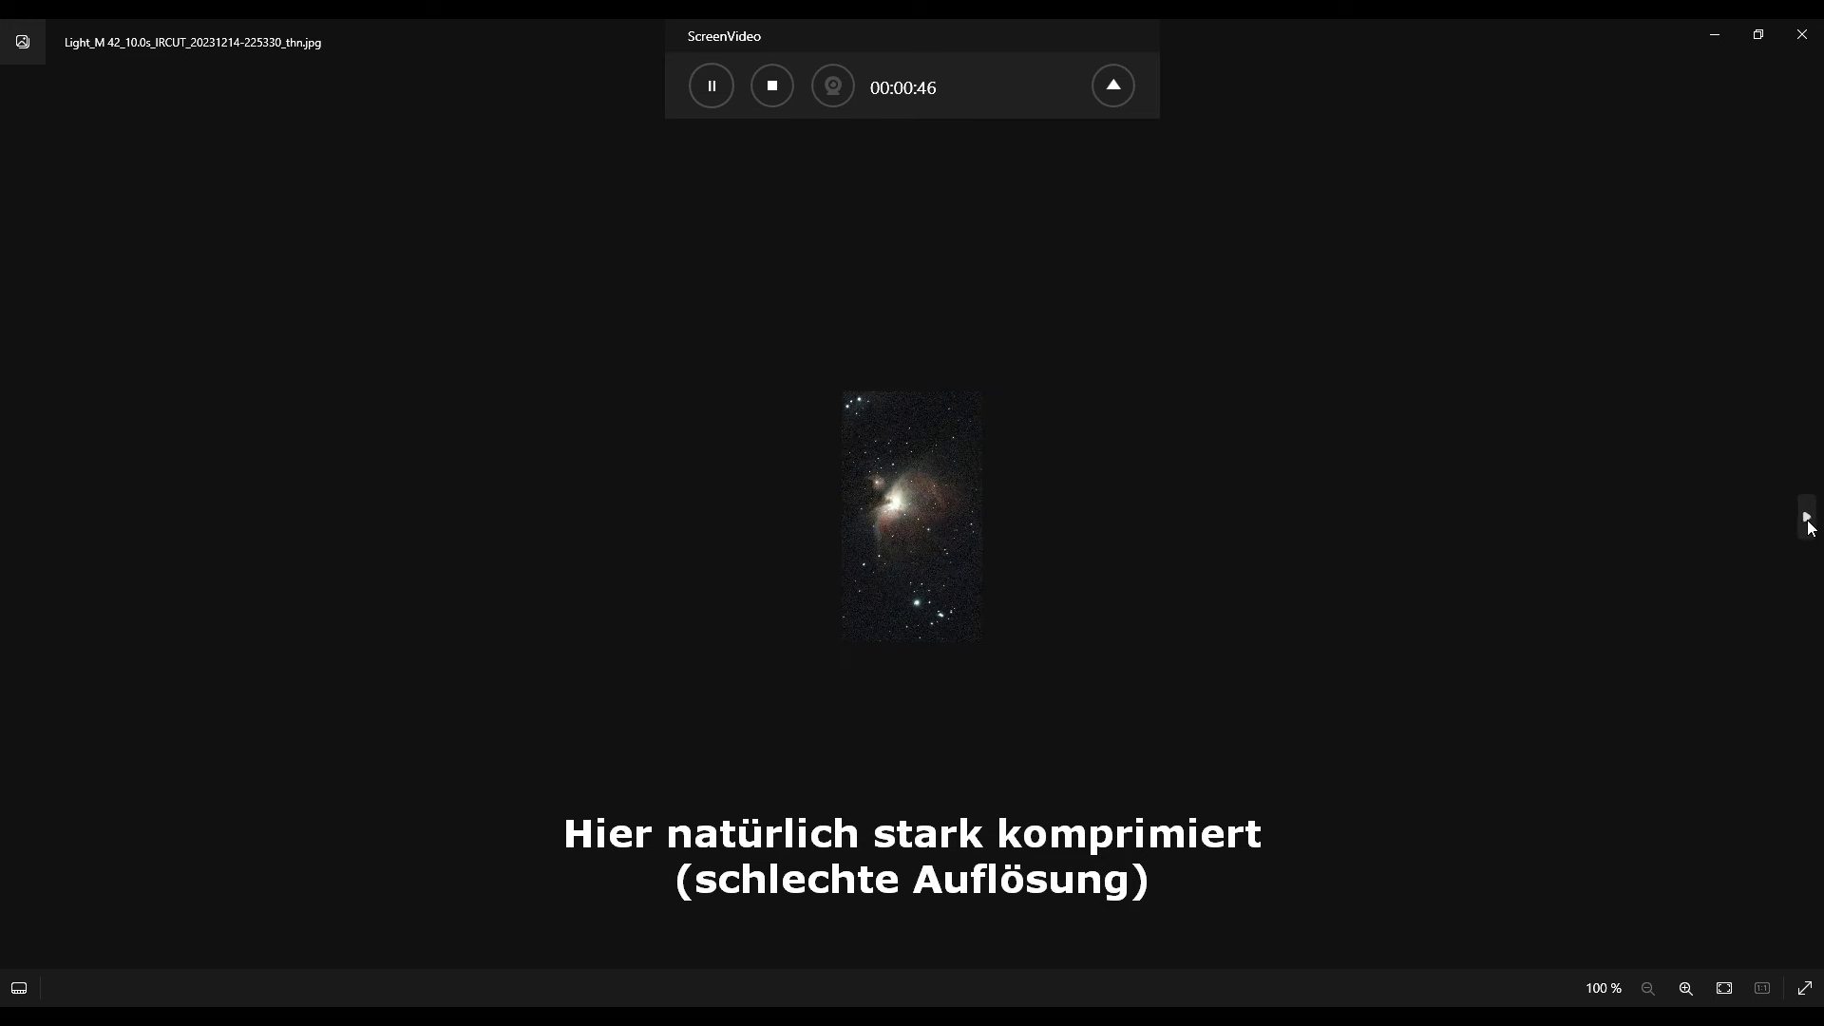
pyautogui.click(1808, 520)
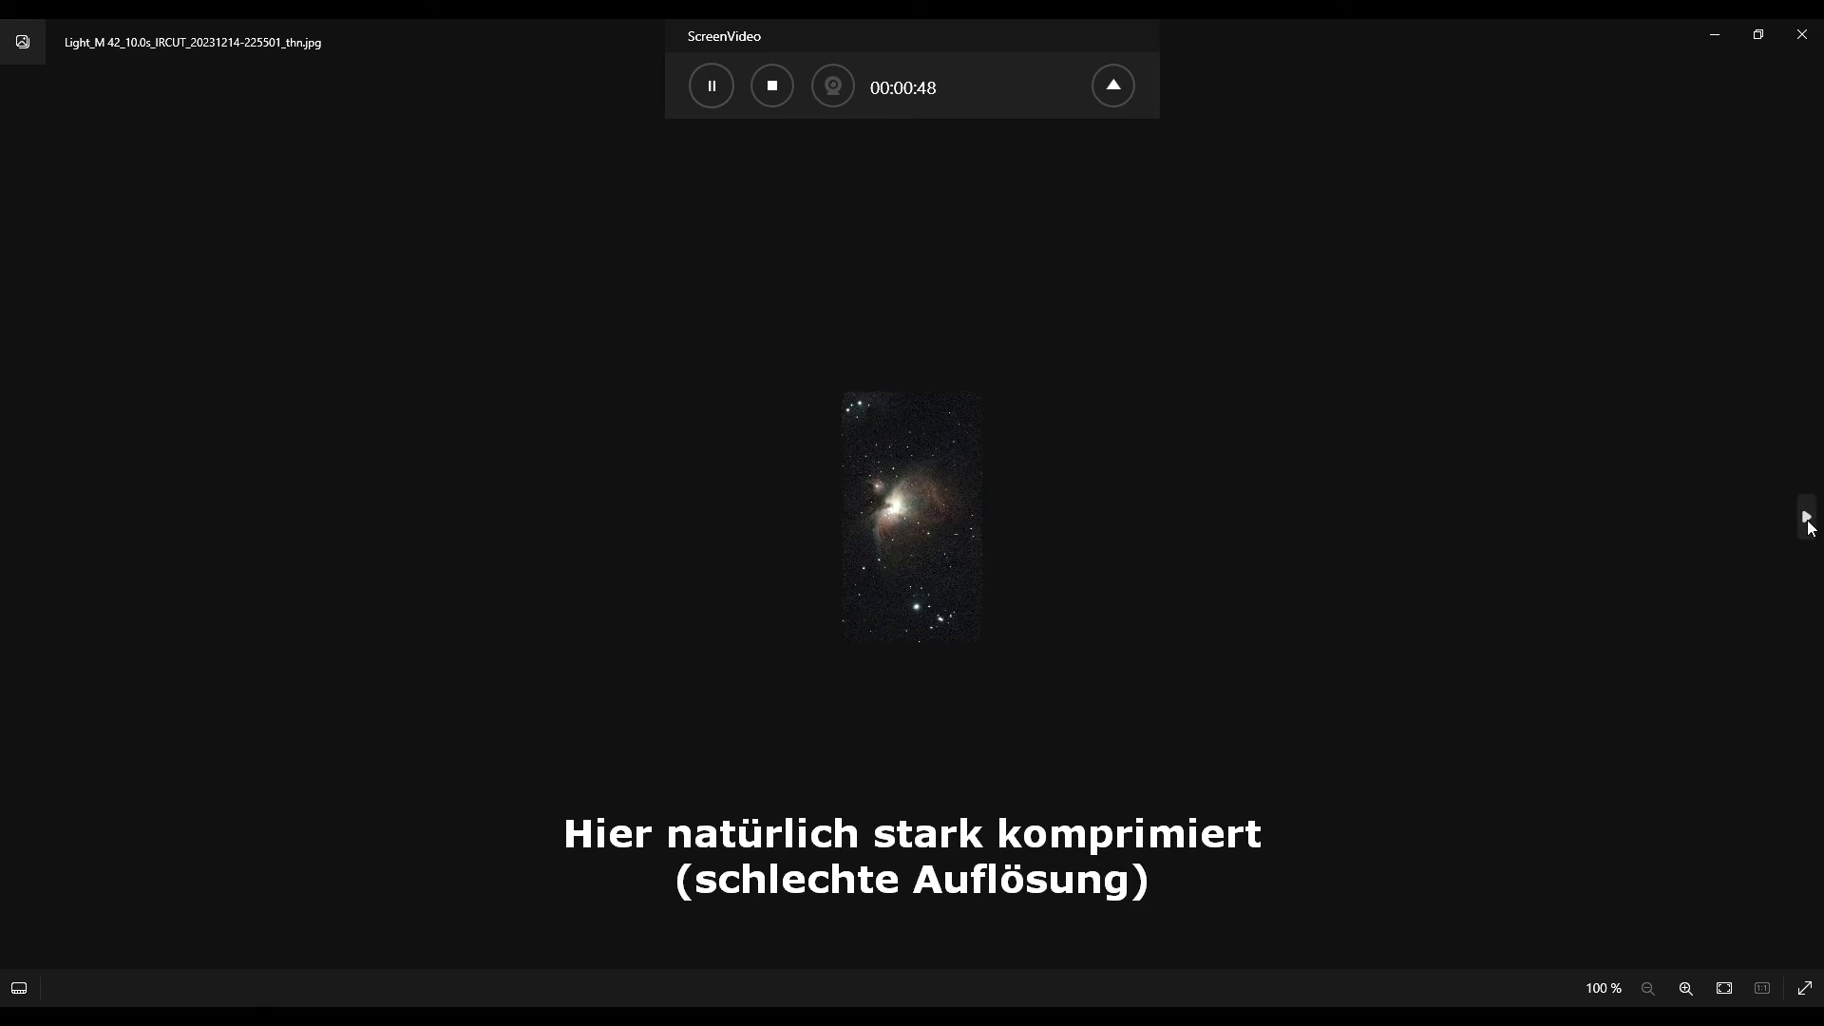
pyautogui.click(1799, 36)
pyautogui.click(1111, 88)
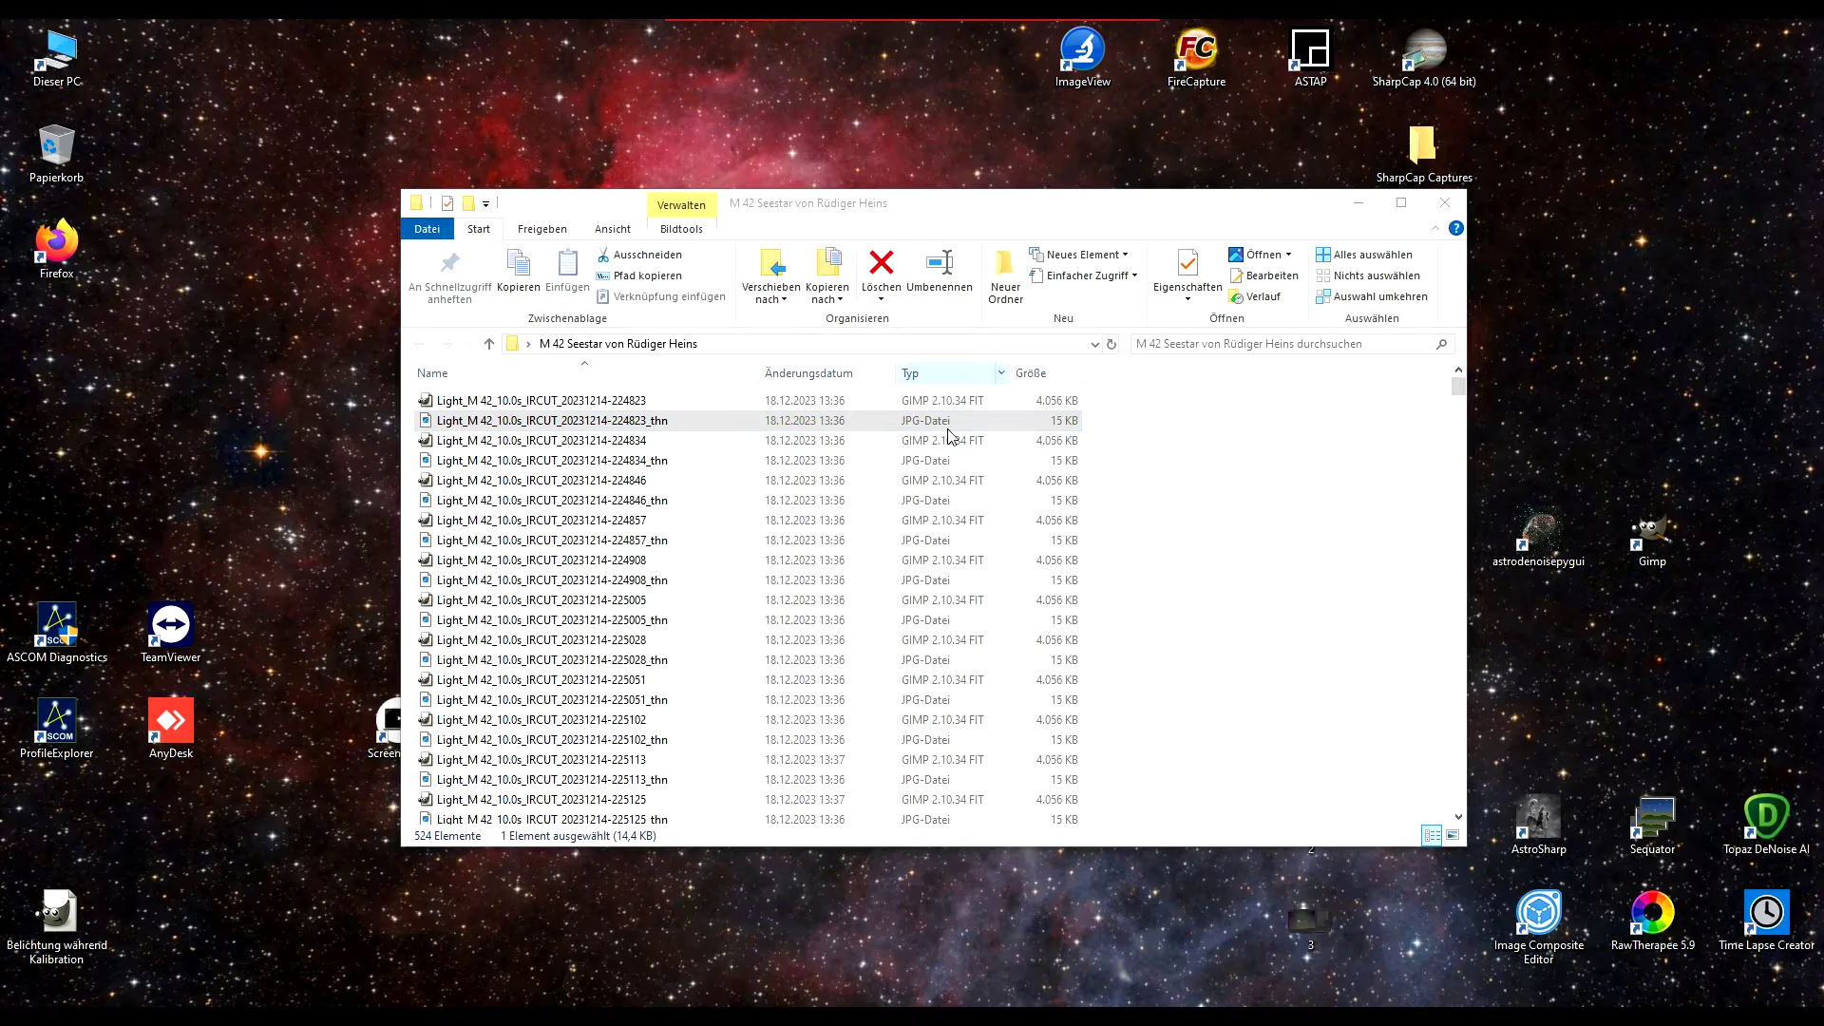
# Sort the M 42 folder by file type, select all FIT files to review them, and clear the selection.
pyautogui.click(1235, 579)
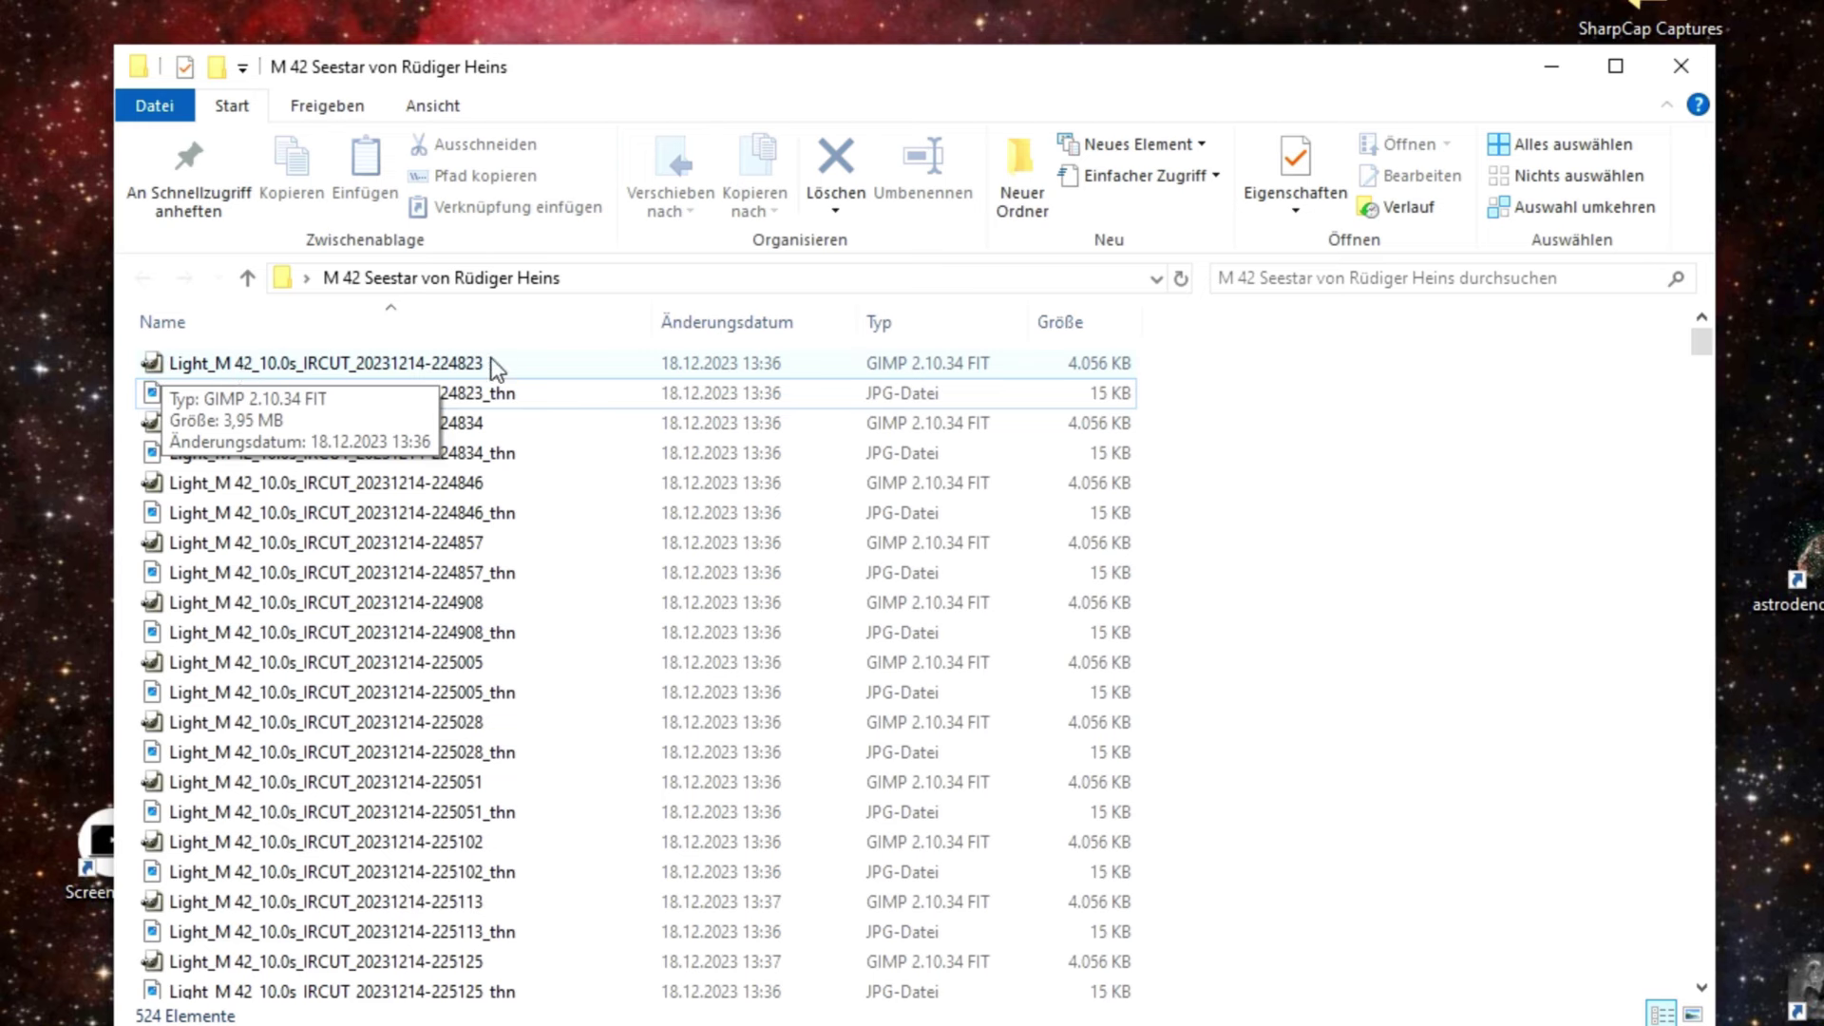
pyautogui.click(919, 339)
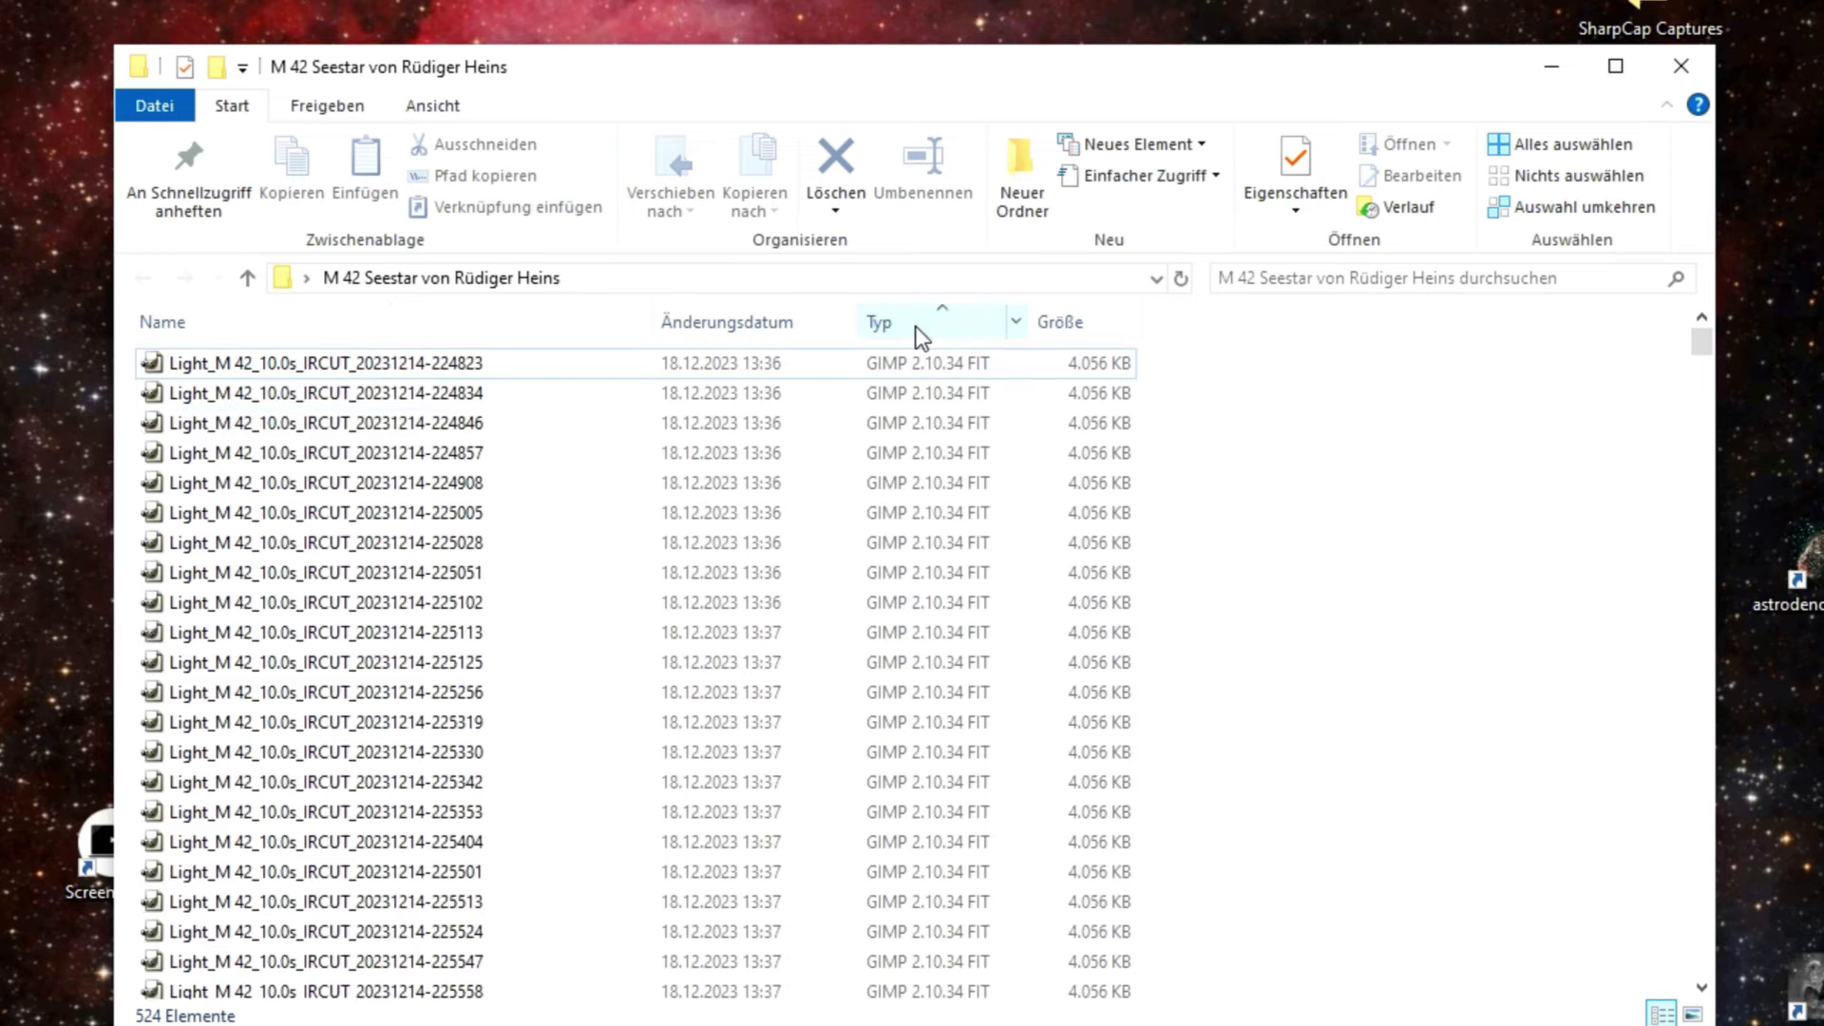
pyautogui.click(408, 364)
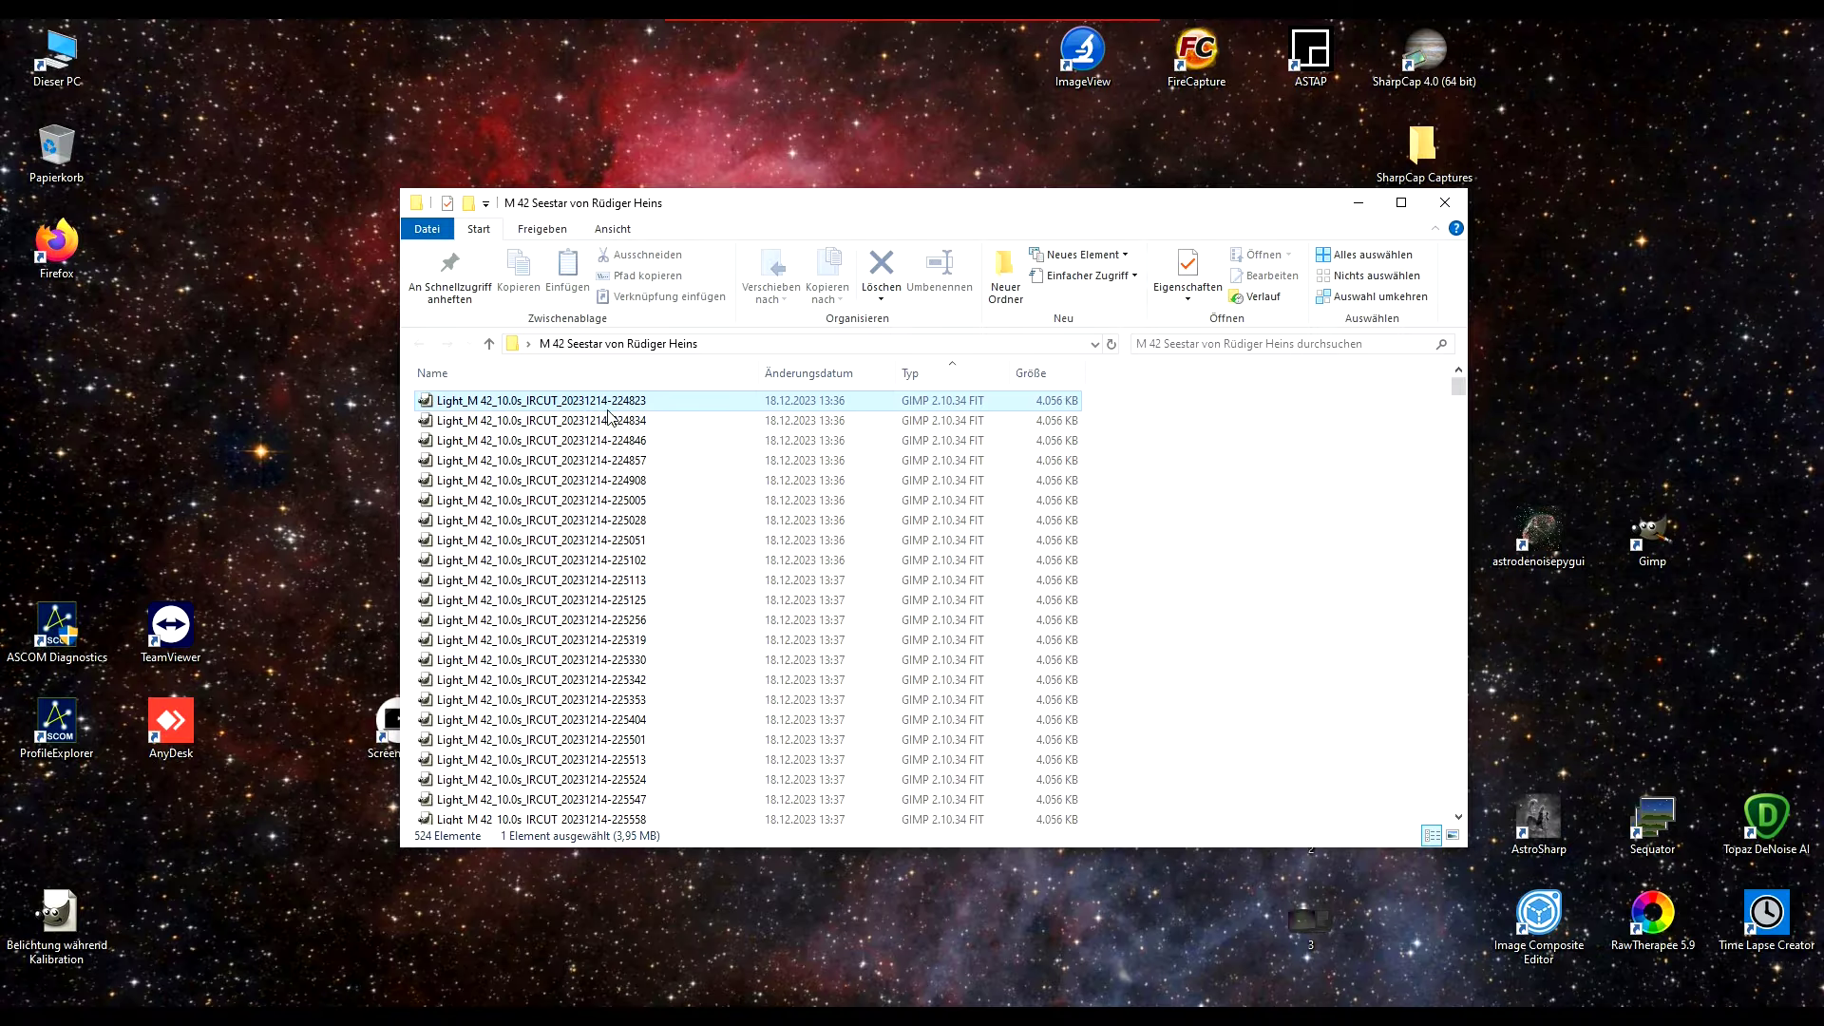
pyautogui.moveTo(1458, 386); pyautogui.dragTo(1457, 595)
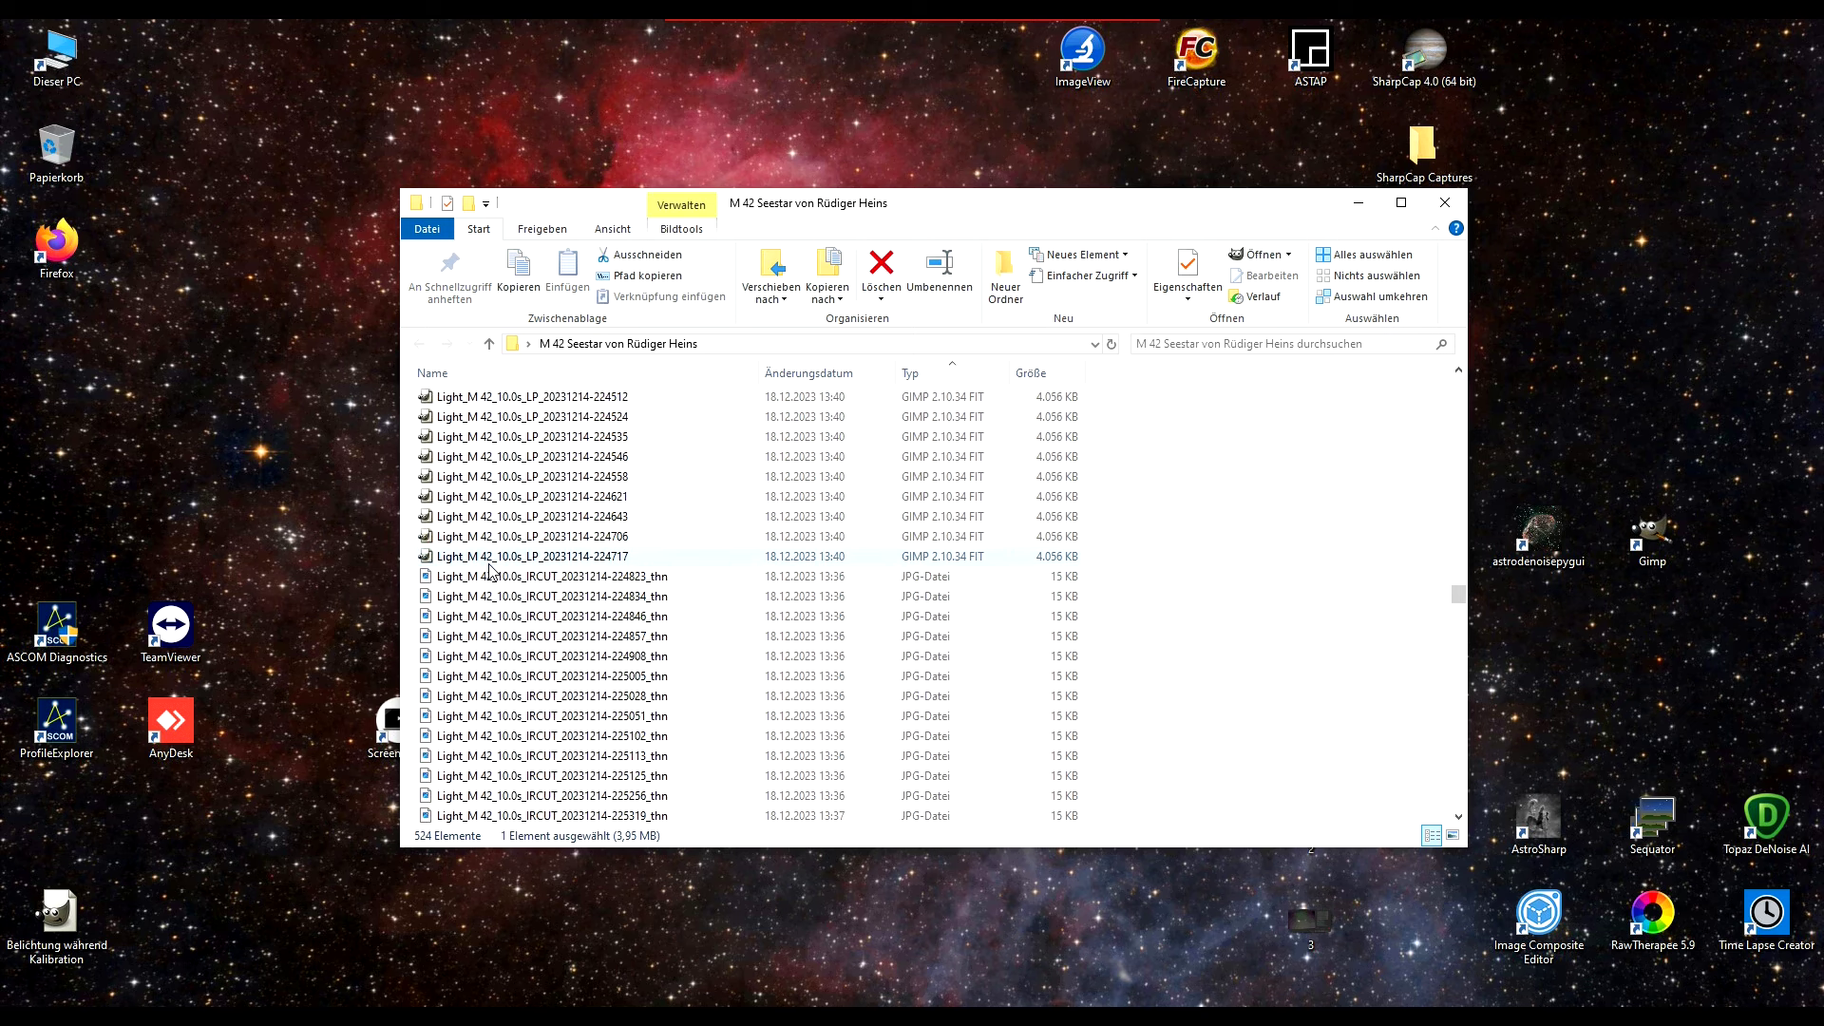
pyautogui.keyDown('shift'); pyautogui.click(492, 561); pyautogui.keyUp('shift')
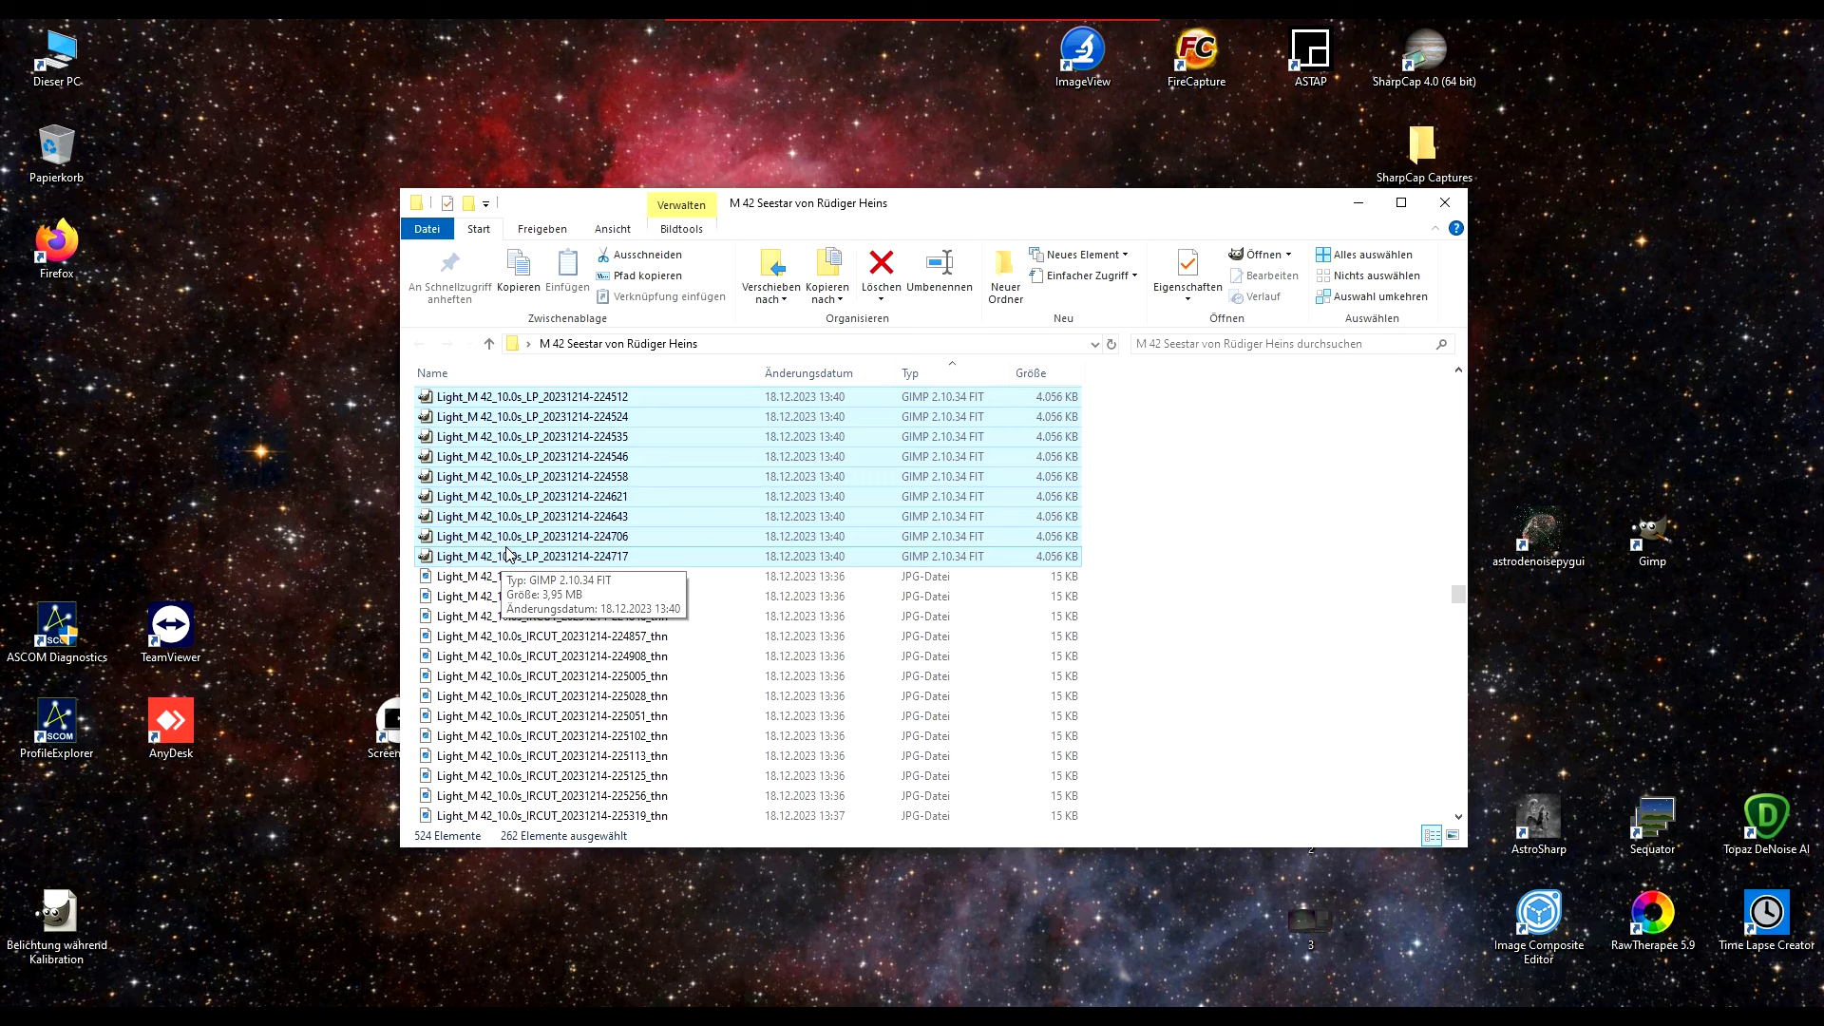
pyautogui.scroll(7, 1235, 524)
pyautogui.click(1238, 526)
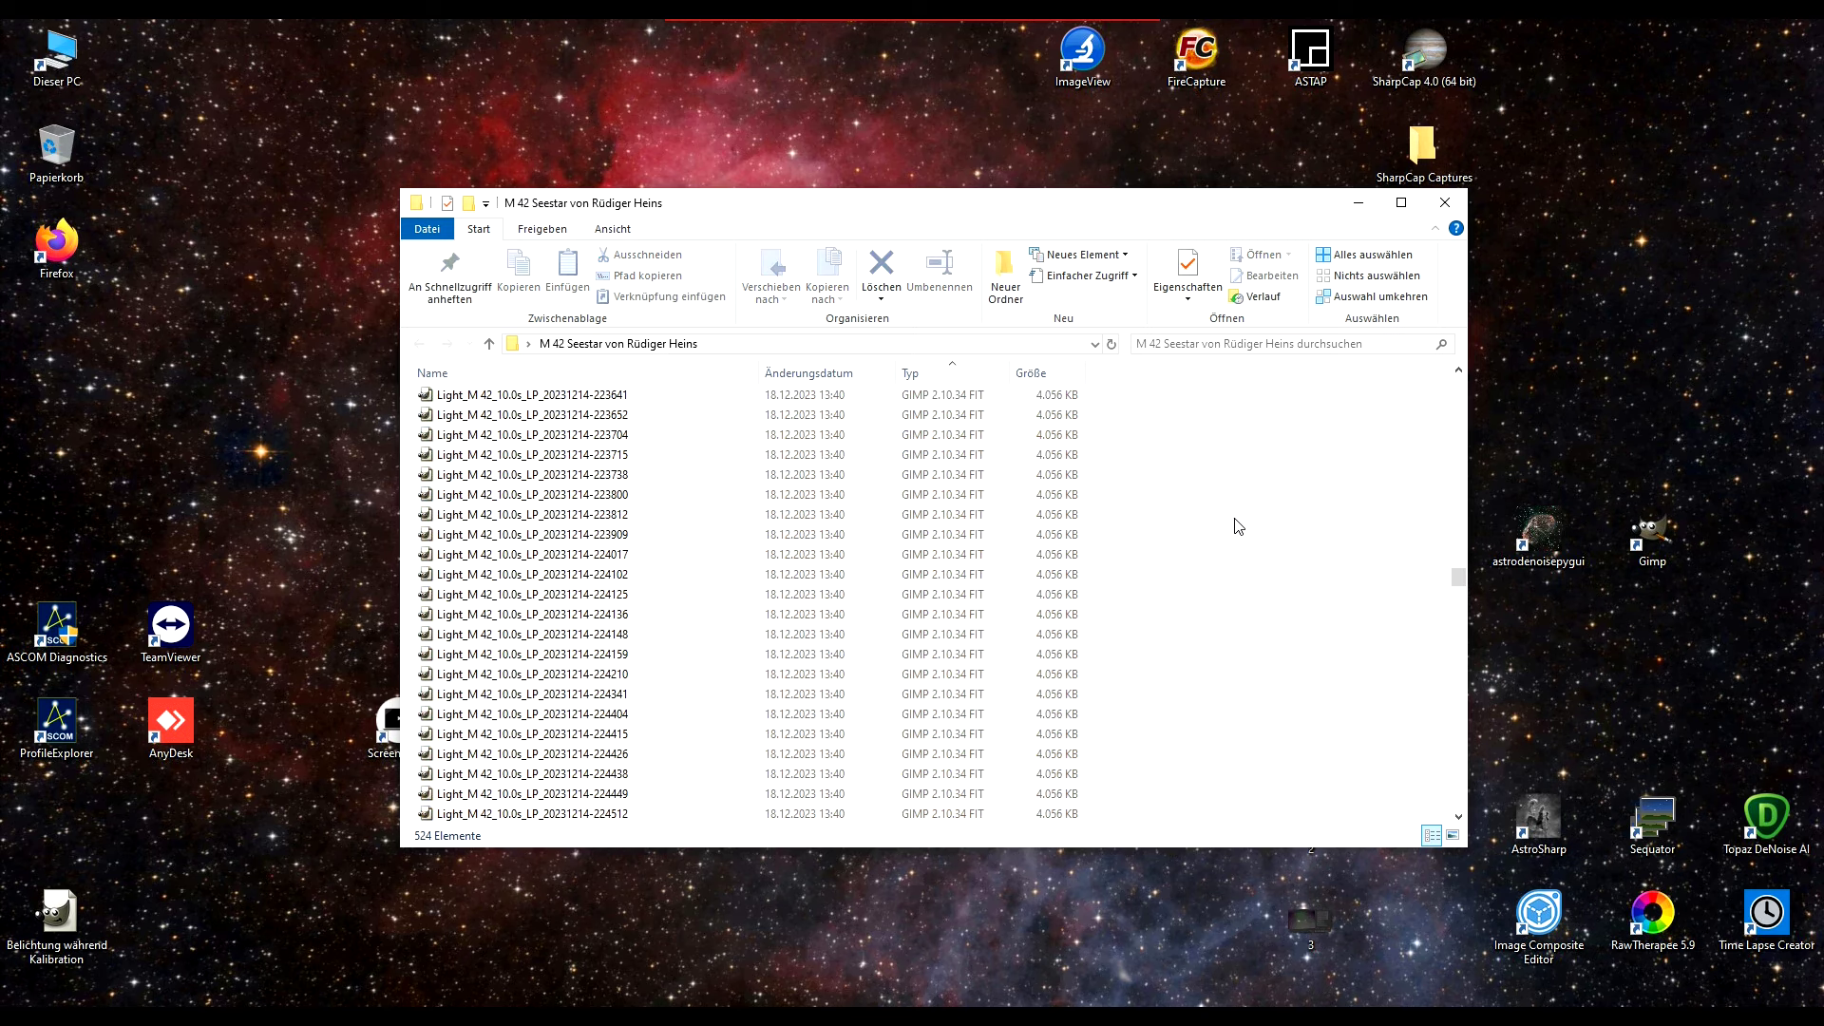
# Create a new folder named lights inside the M 42 folder.
pyautogui.moveTo(1454, 589); pyautogui.dragTo(1454, 387)
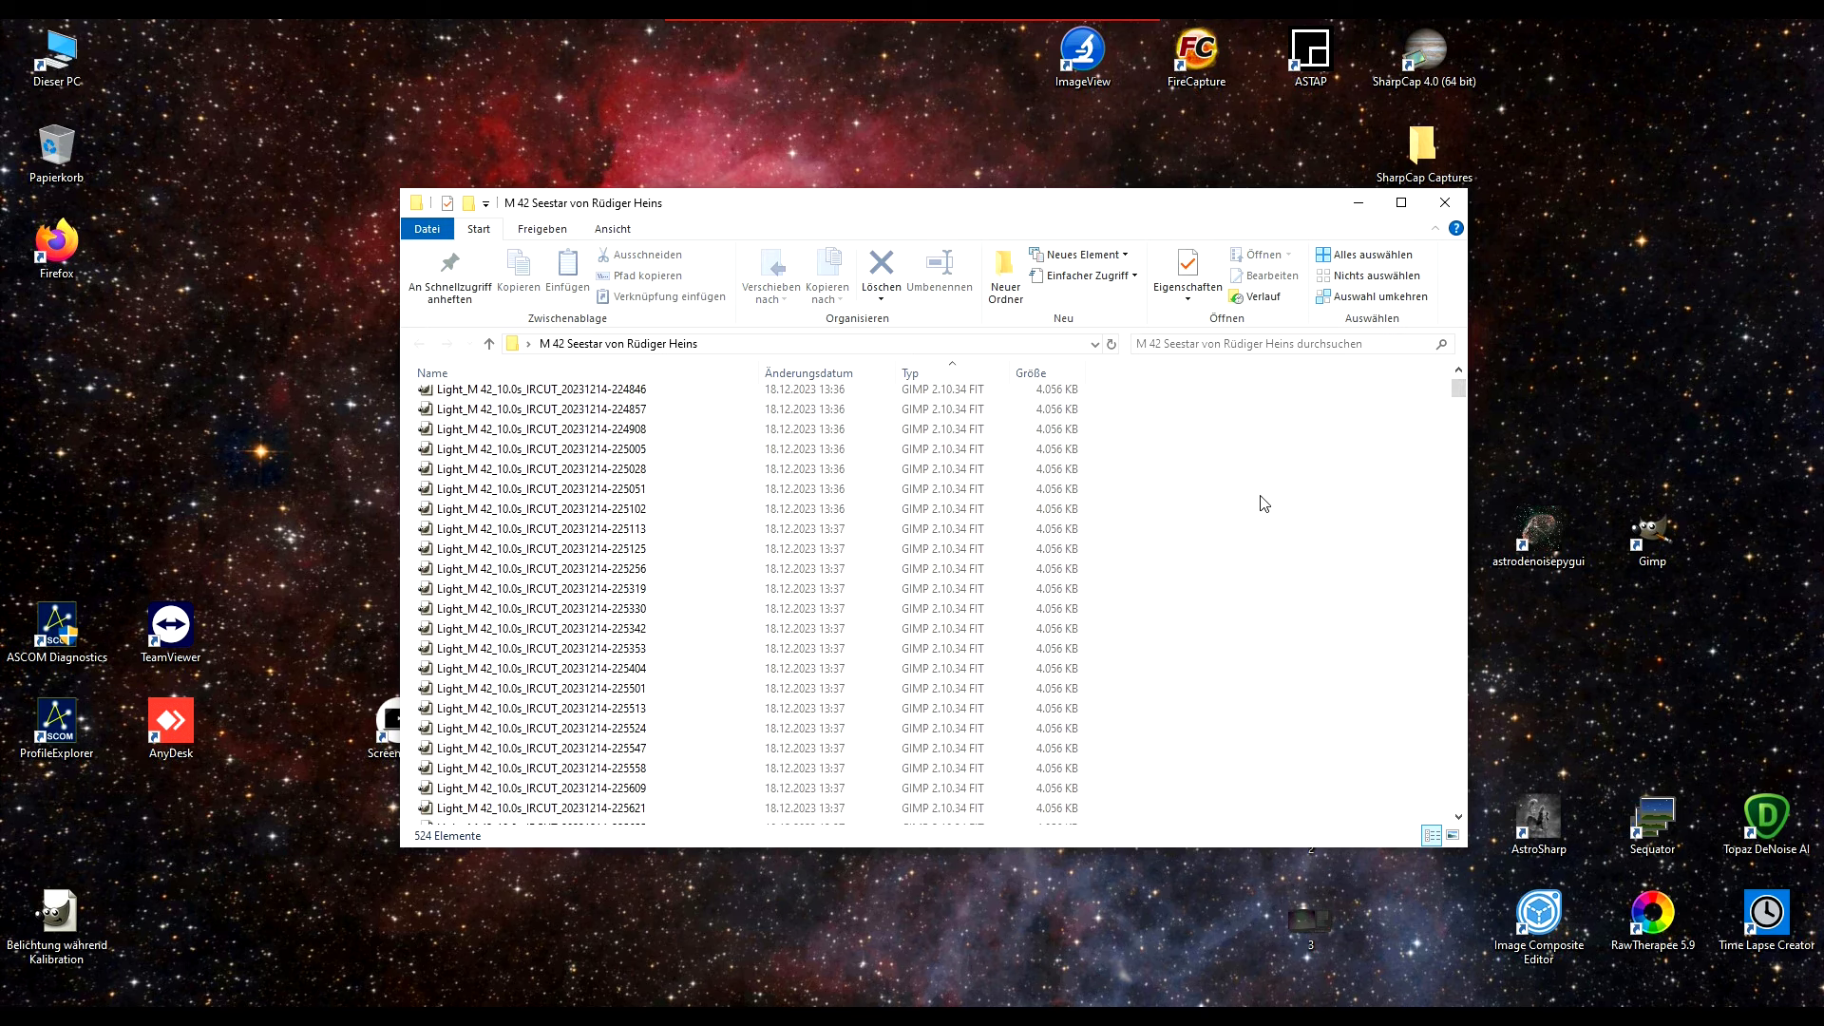
pyautogui.rightClick(1187, 530)
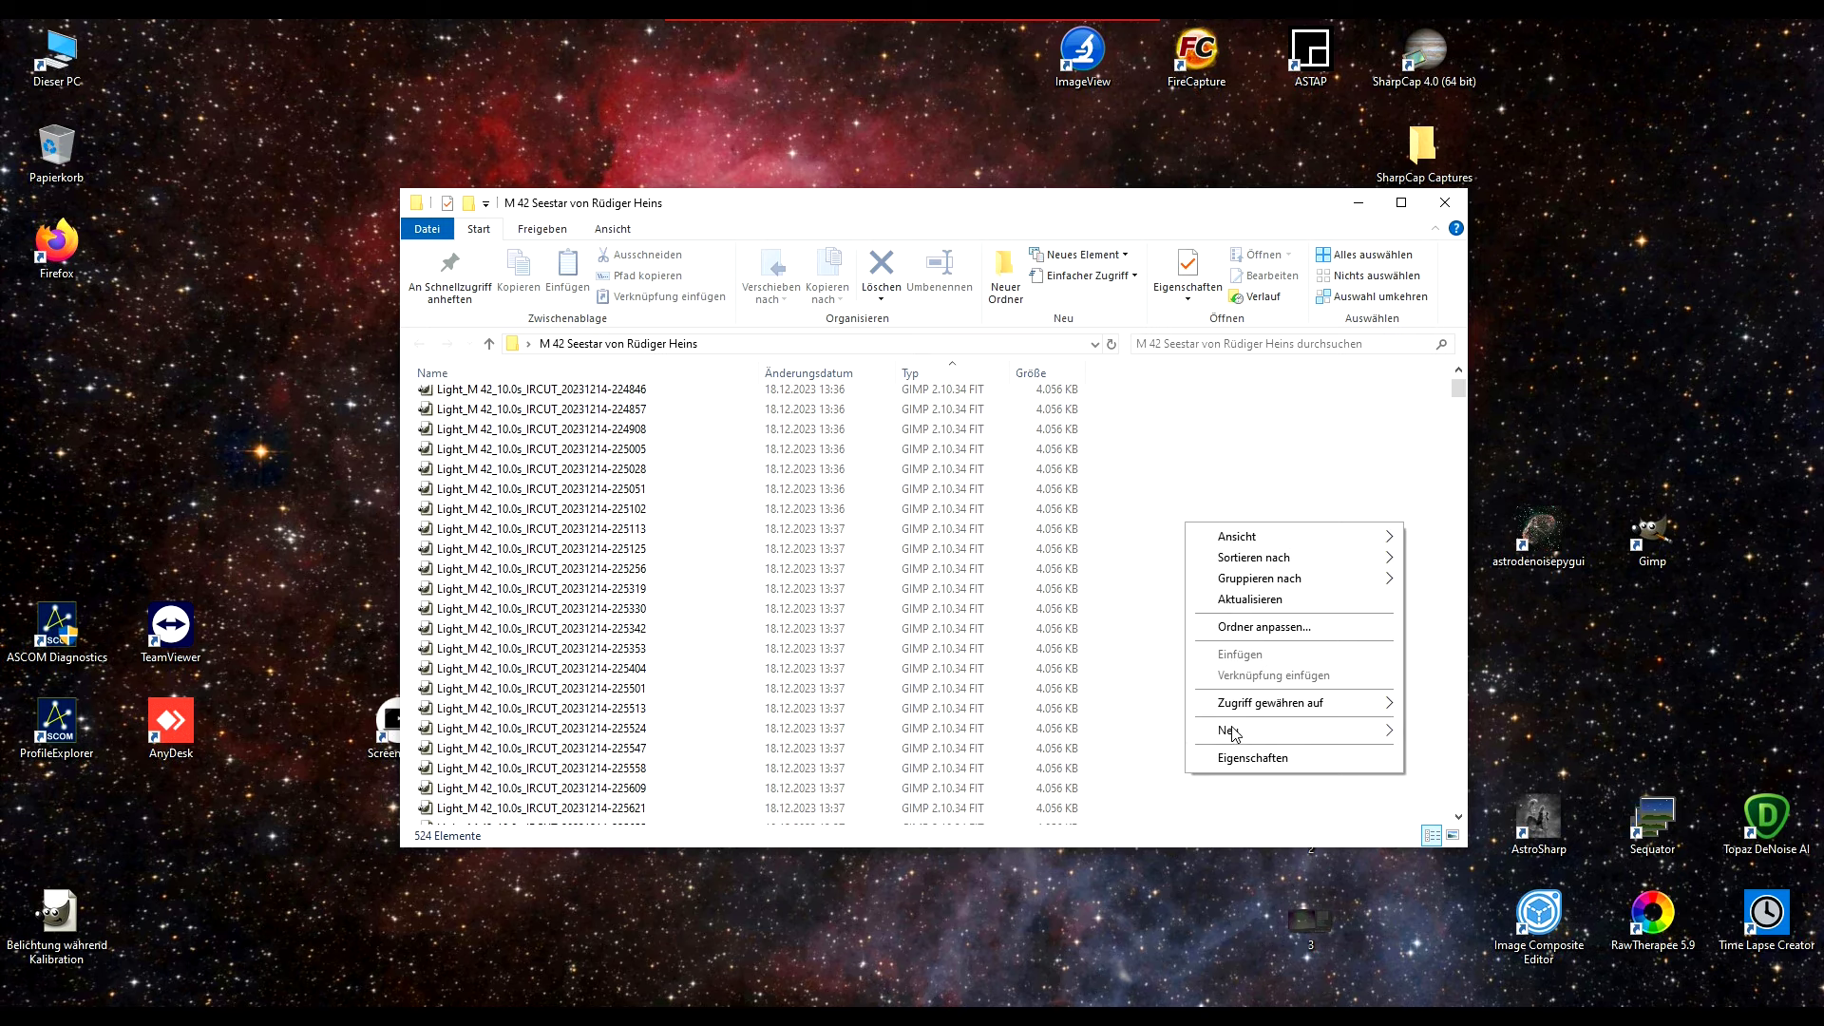
pyautogui.moveTo(1233, 733)
pyautogui.click(1438, 734)
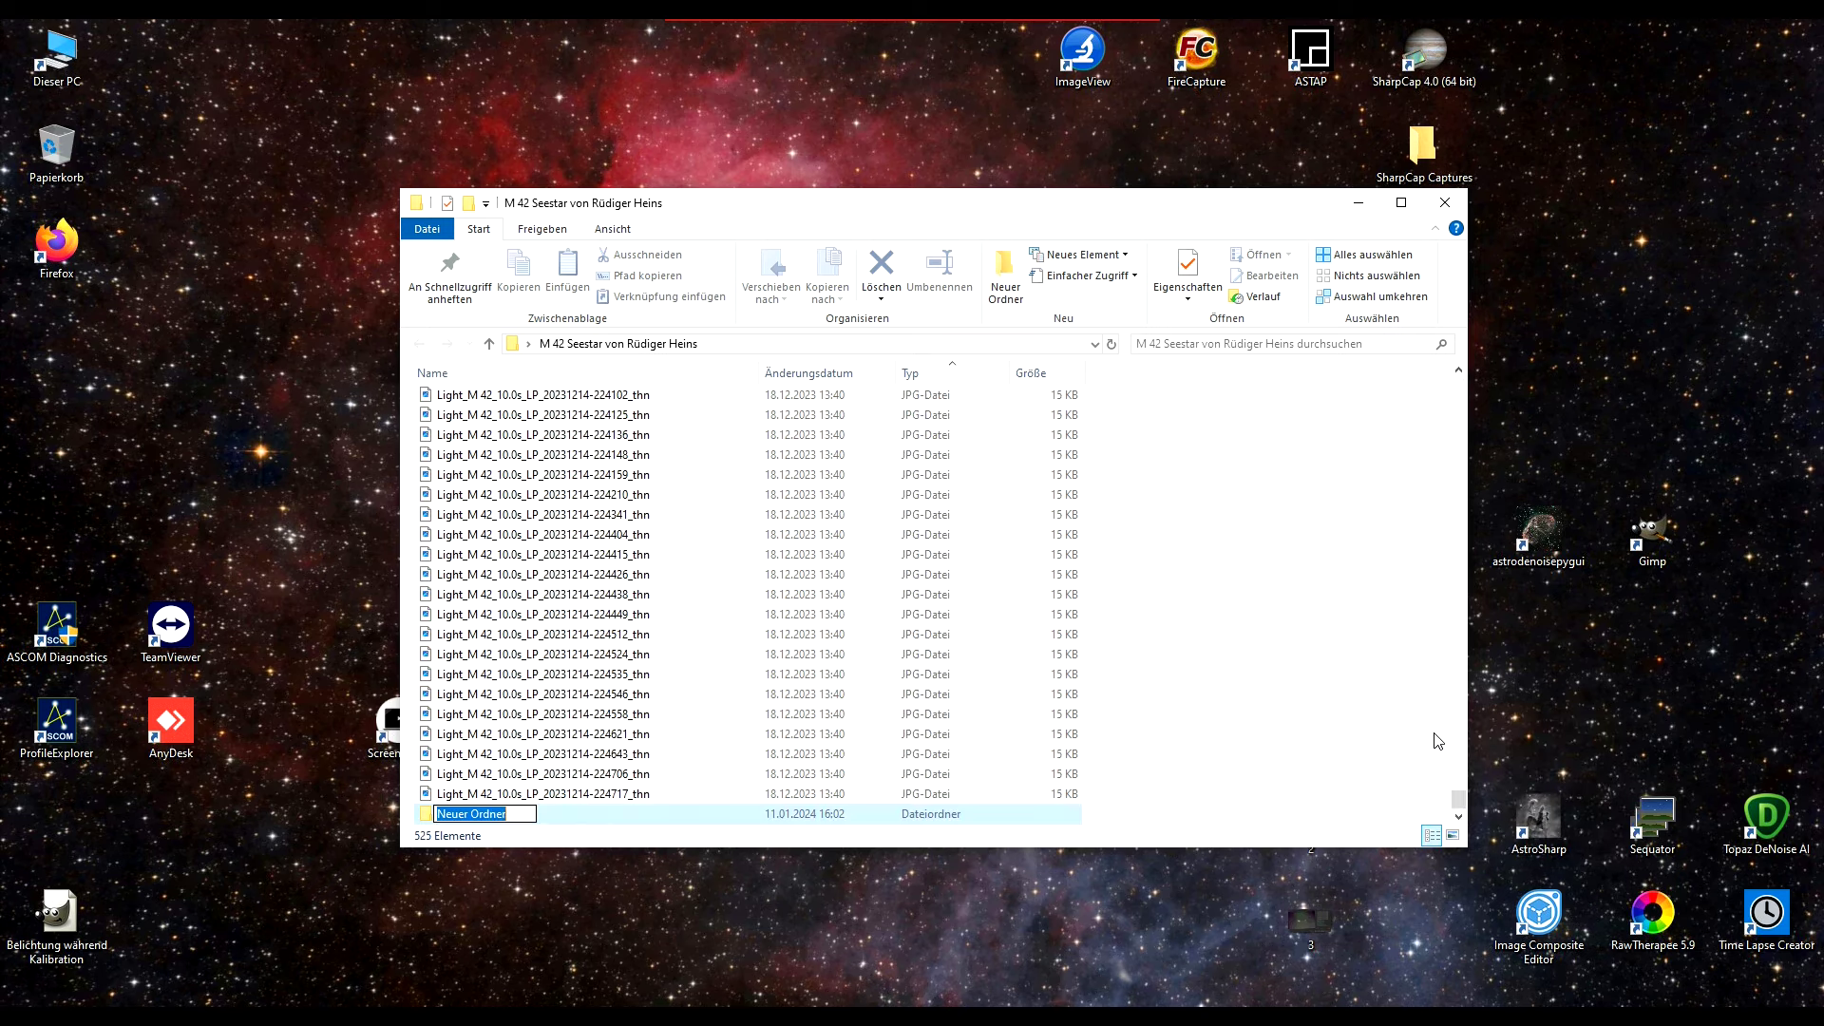
pyautogui.write('lights')
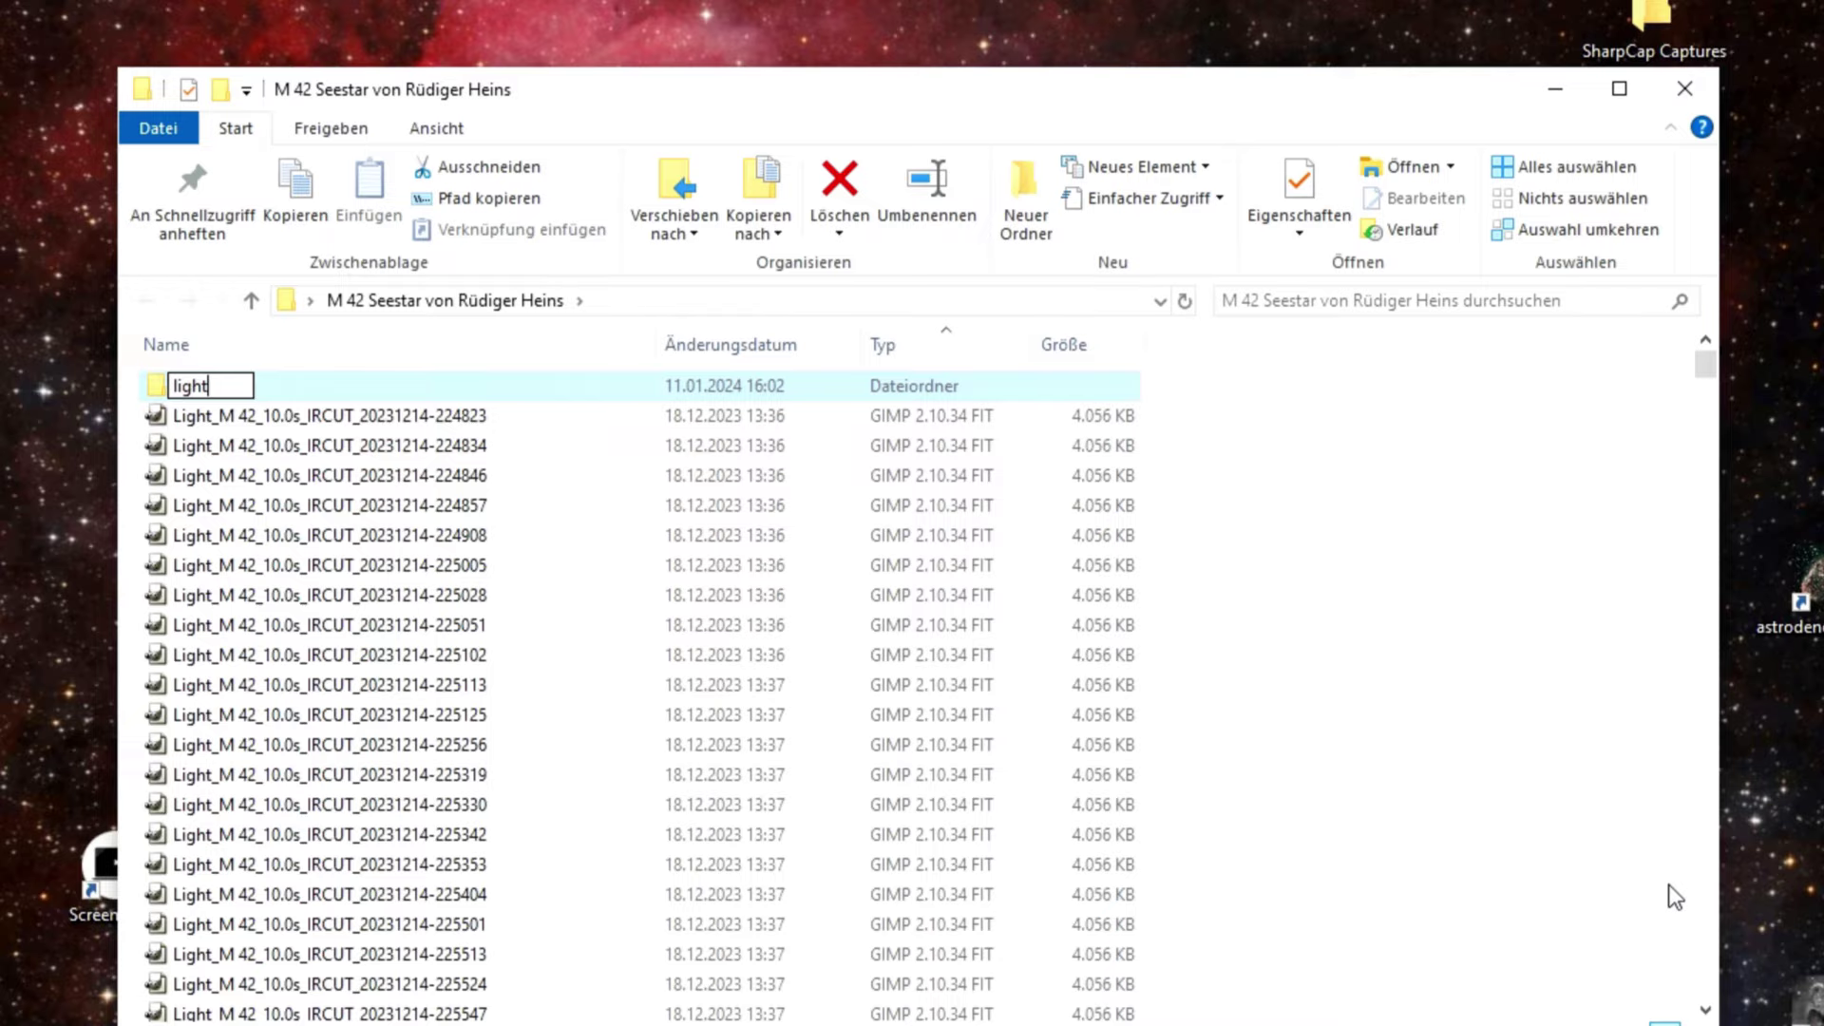
pyautogui.press('Return')
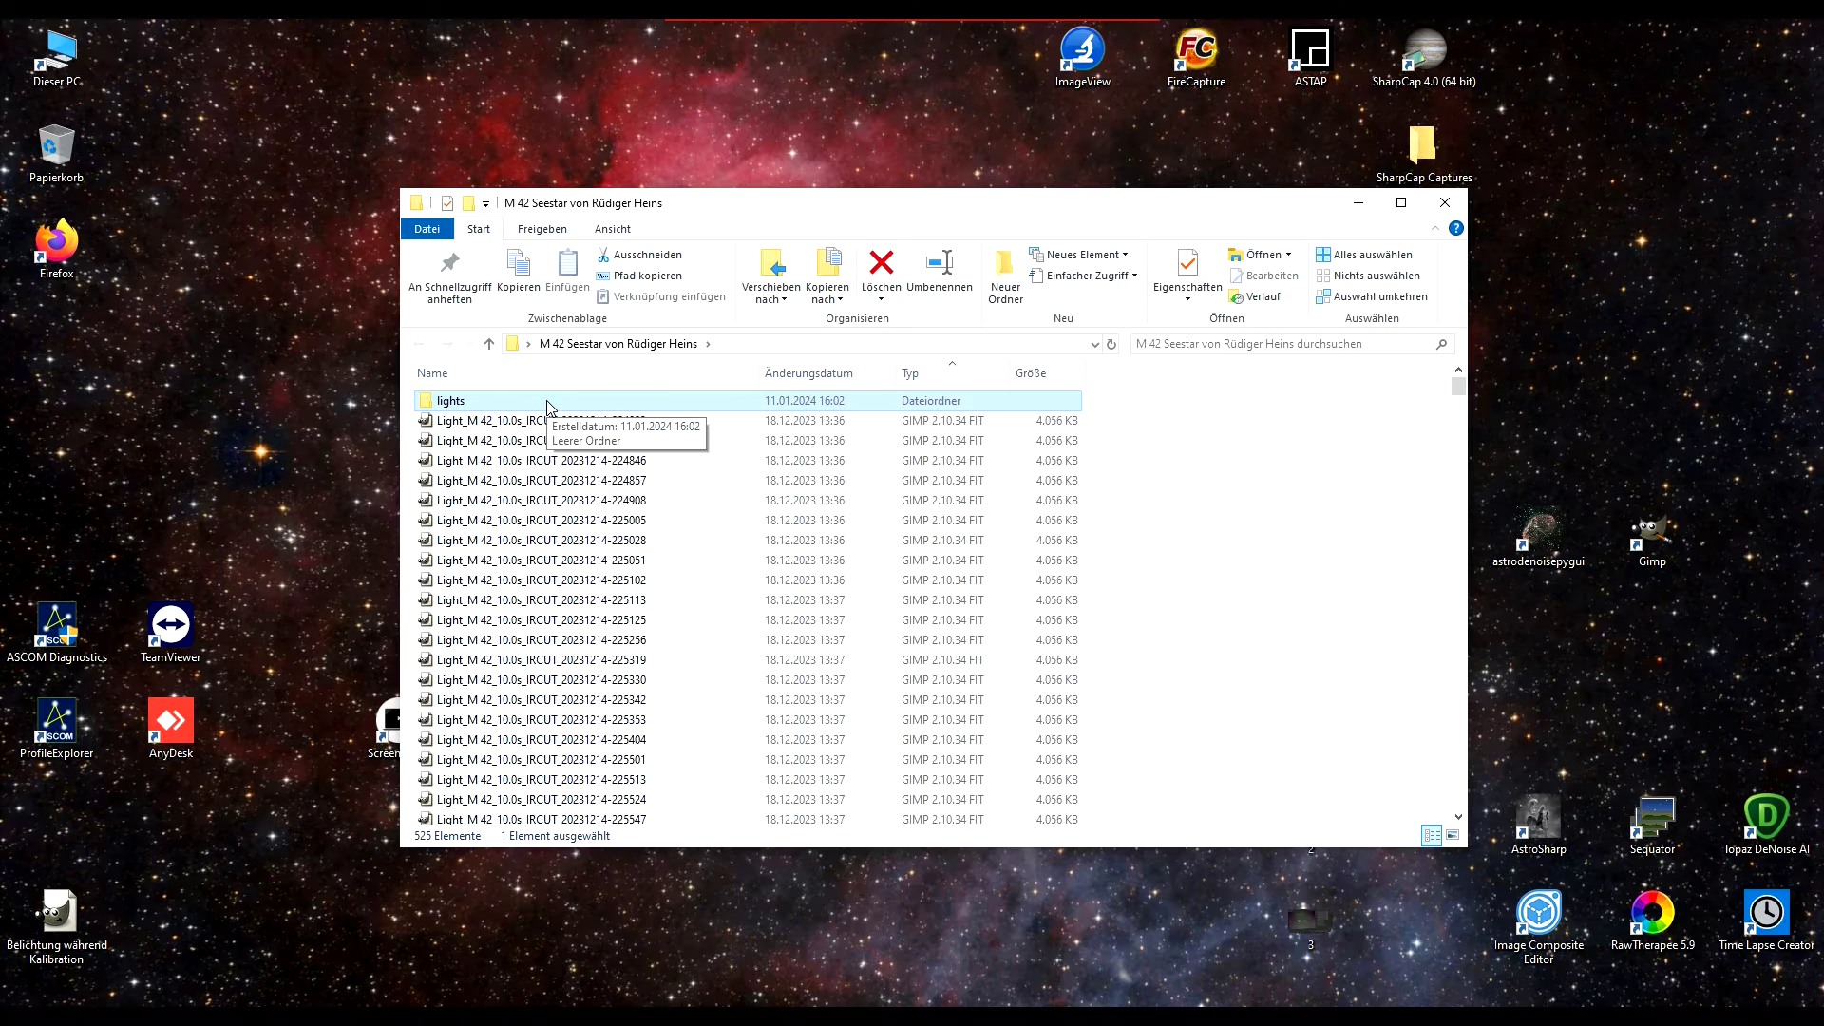
pyautogui.click(513, 415)
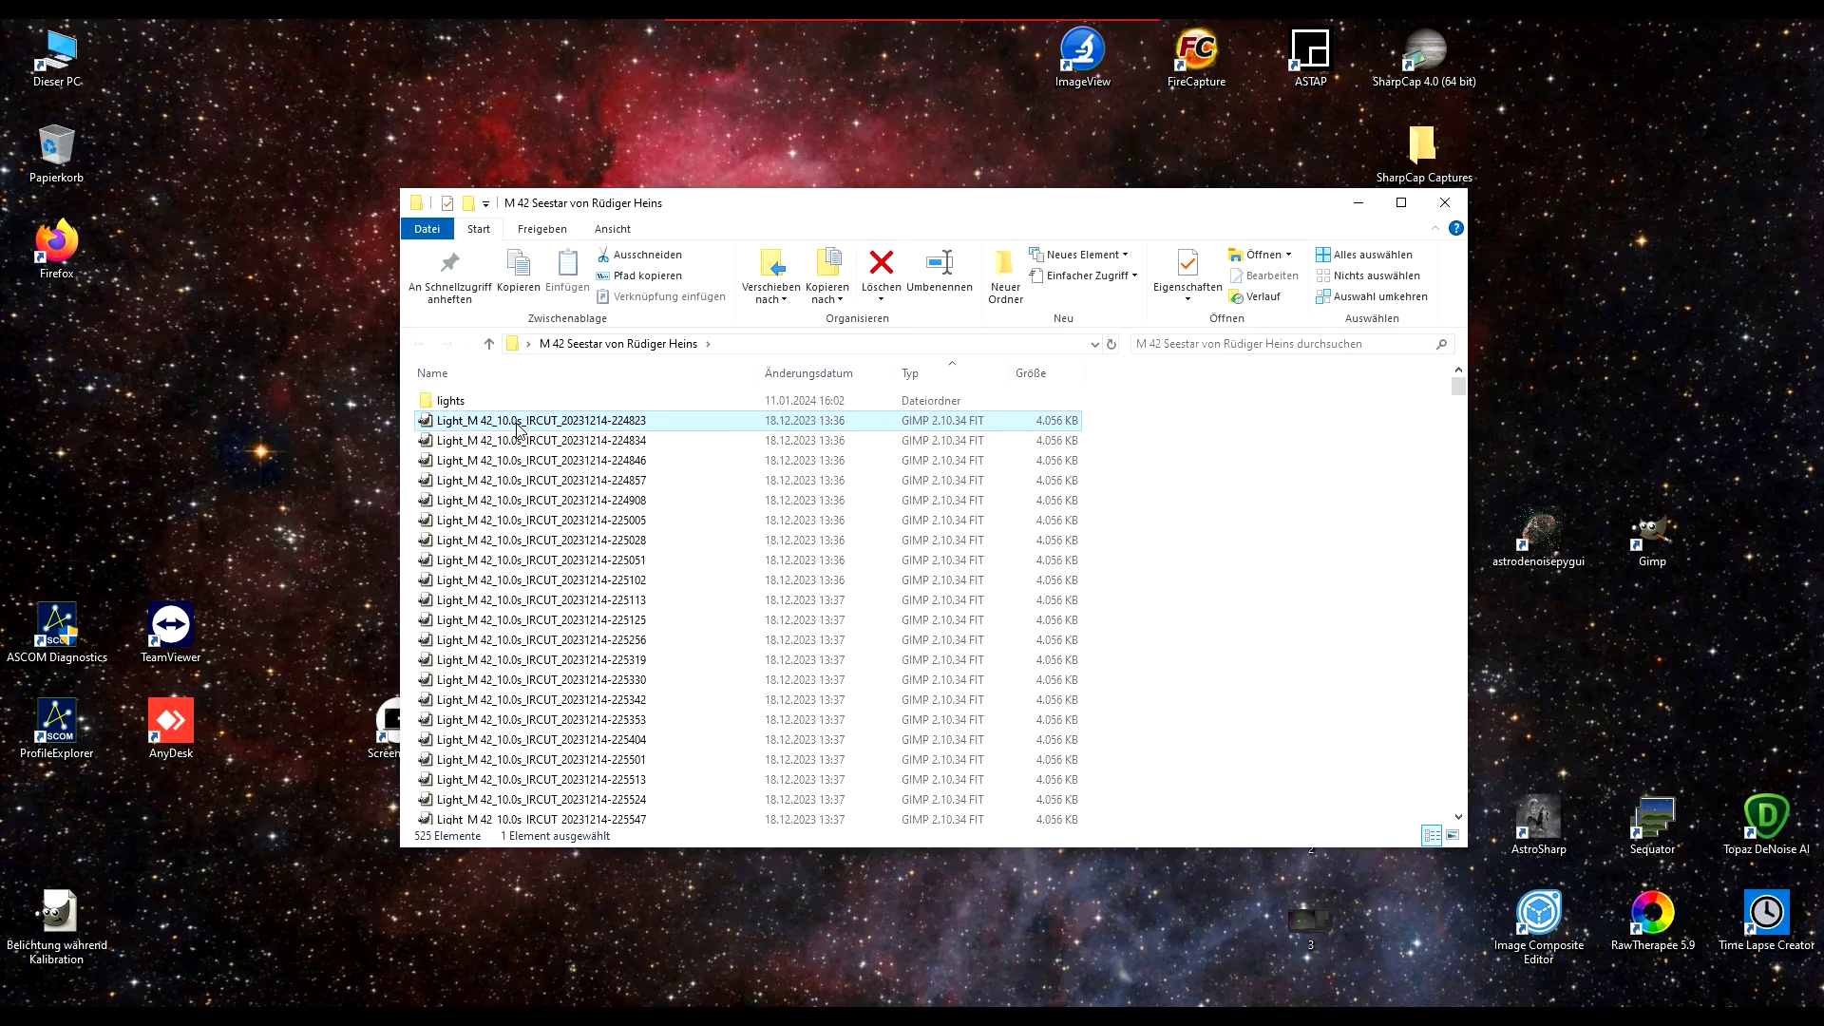
pyautogui.moveTo(1459, 388); pyautogui.dragTo(1459, 478)
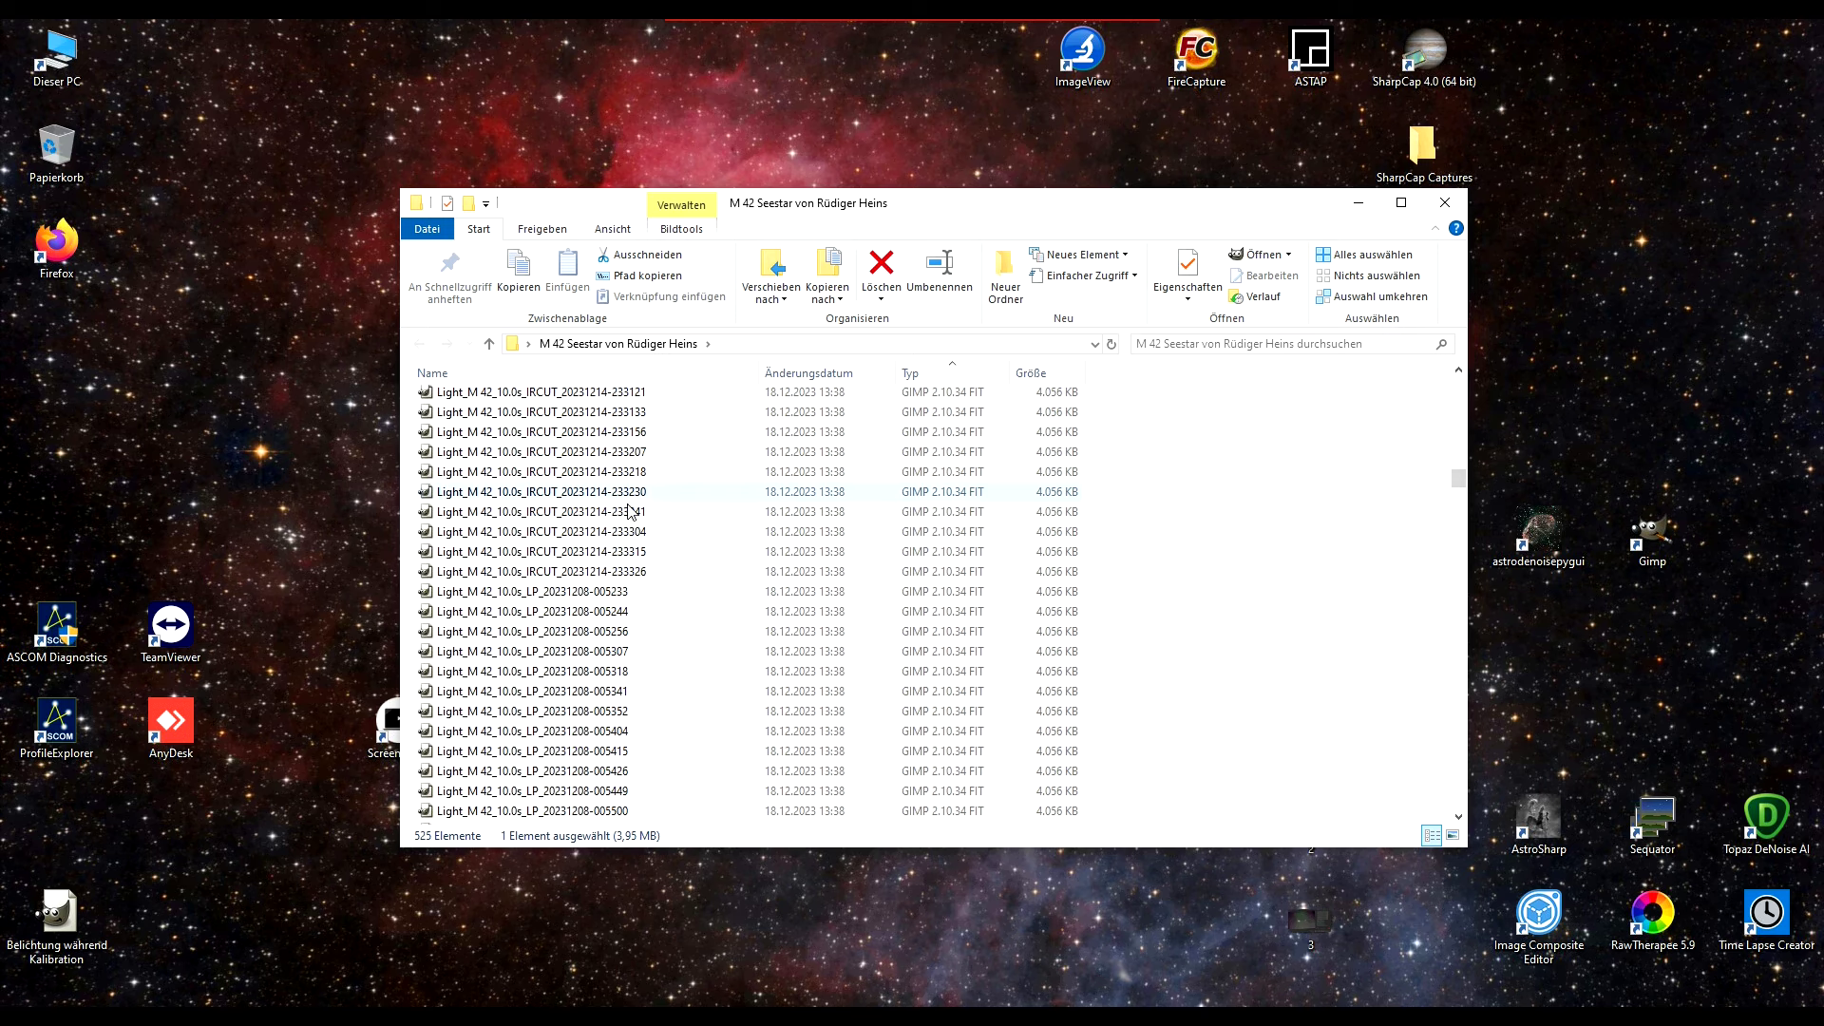
pyautogui.keyDown('shift'); pyautogui.click(619, 578); pyautogui.keyUp('shift')
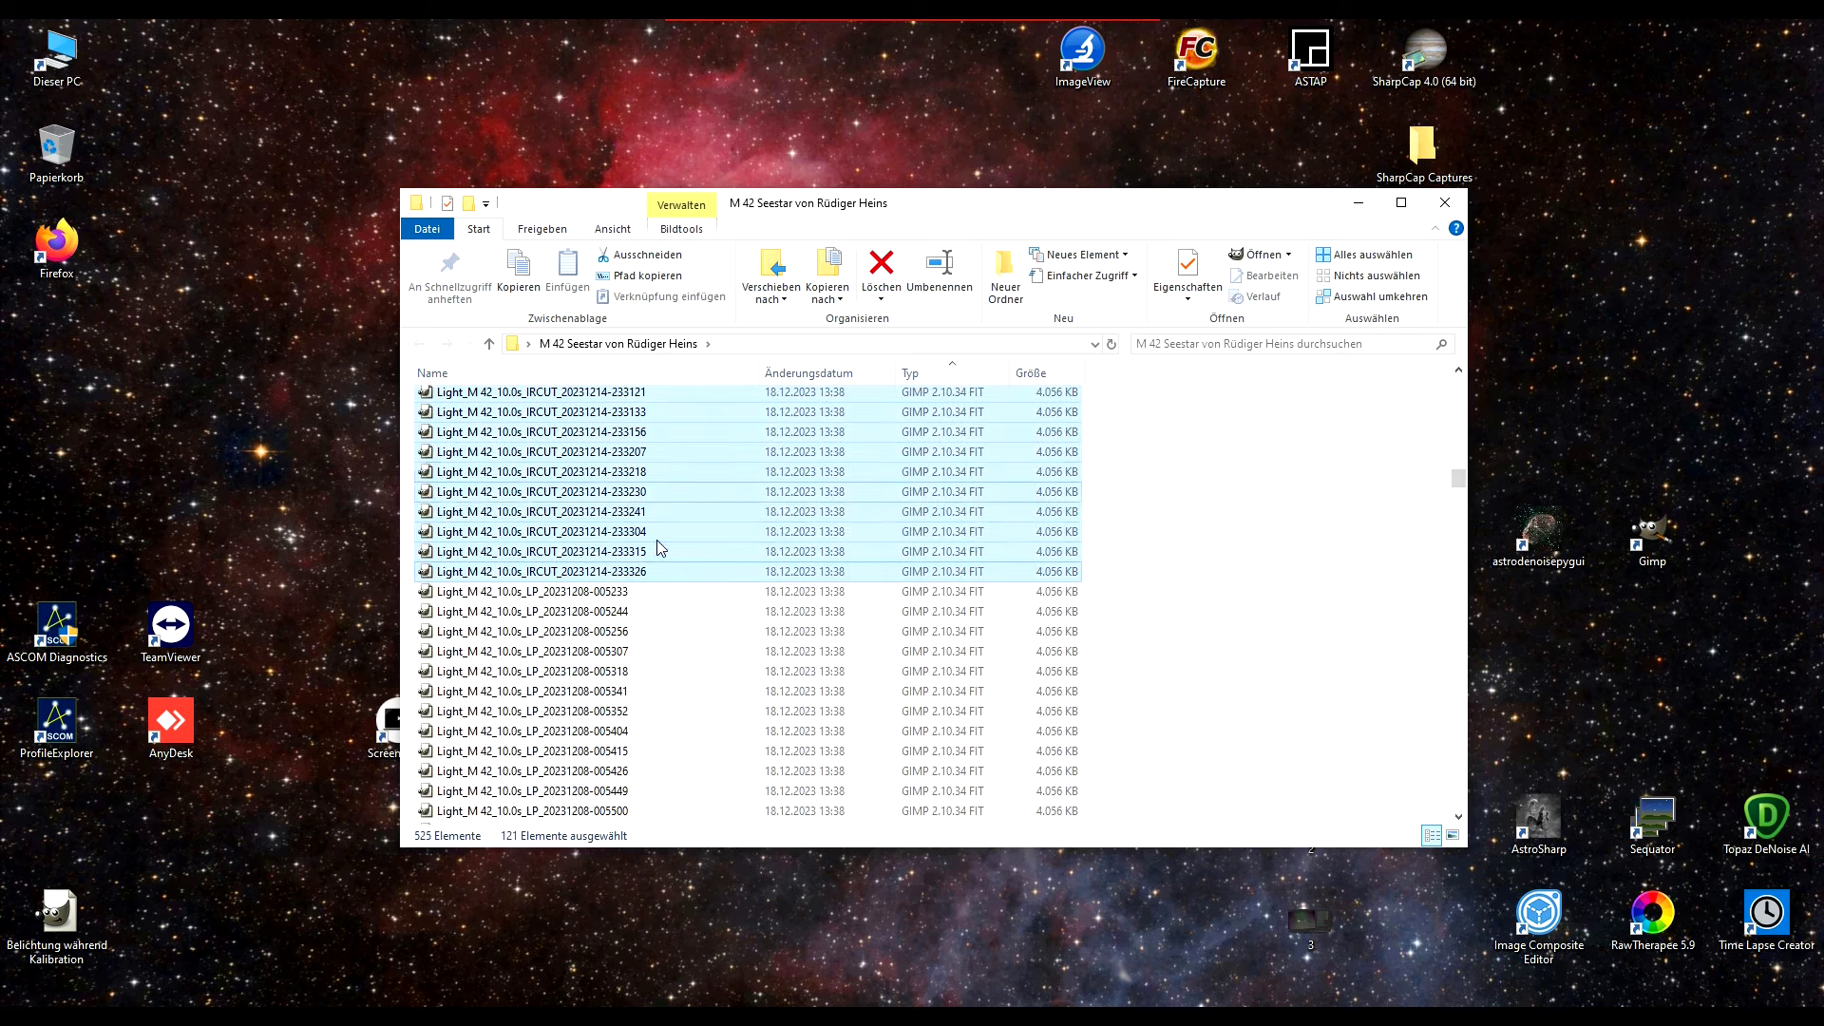
pyautogui.scroll(3, 646, 540)
pyautogui.scroll(1, 646, 540)
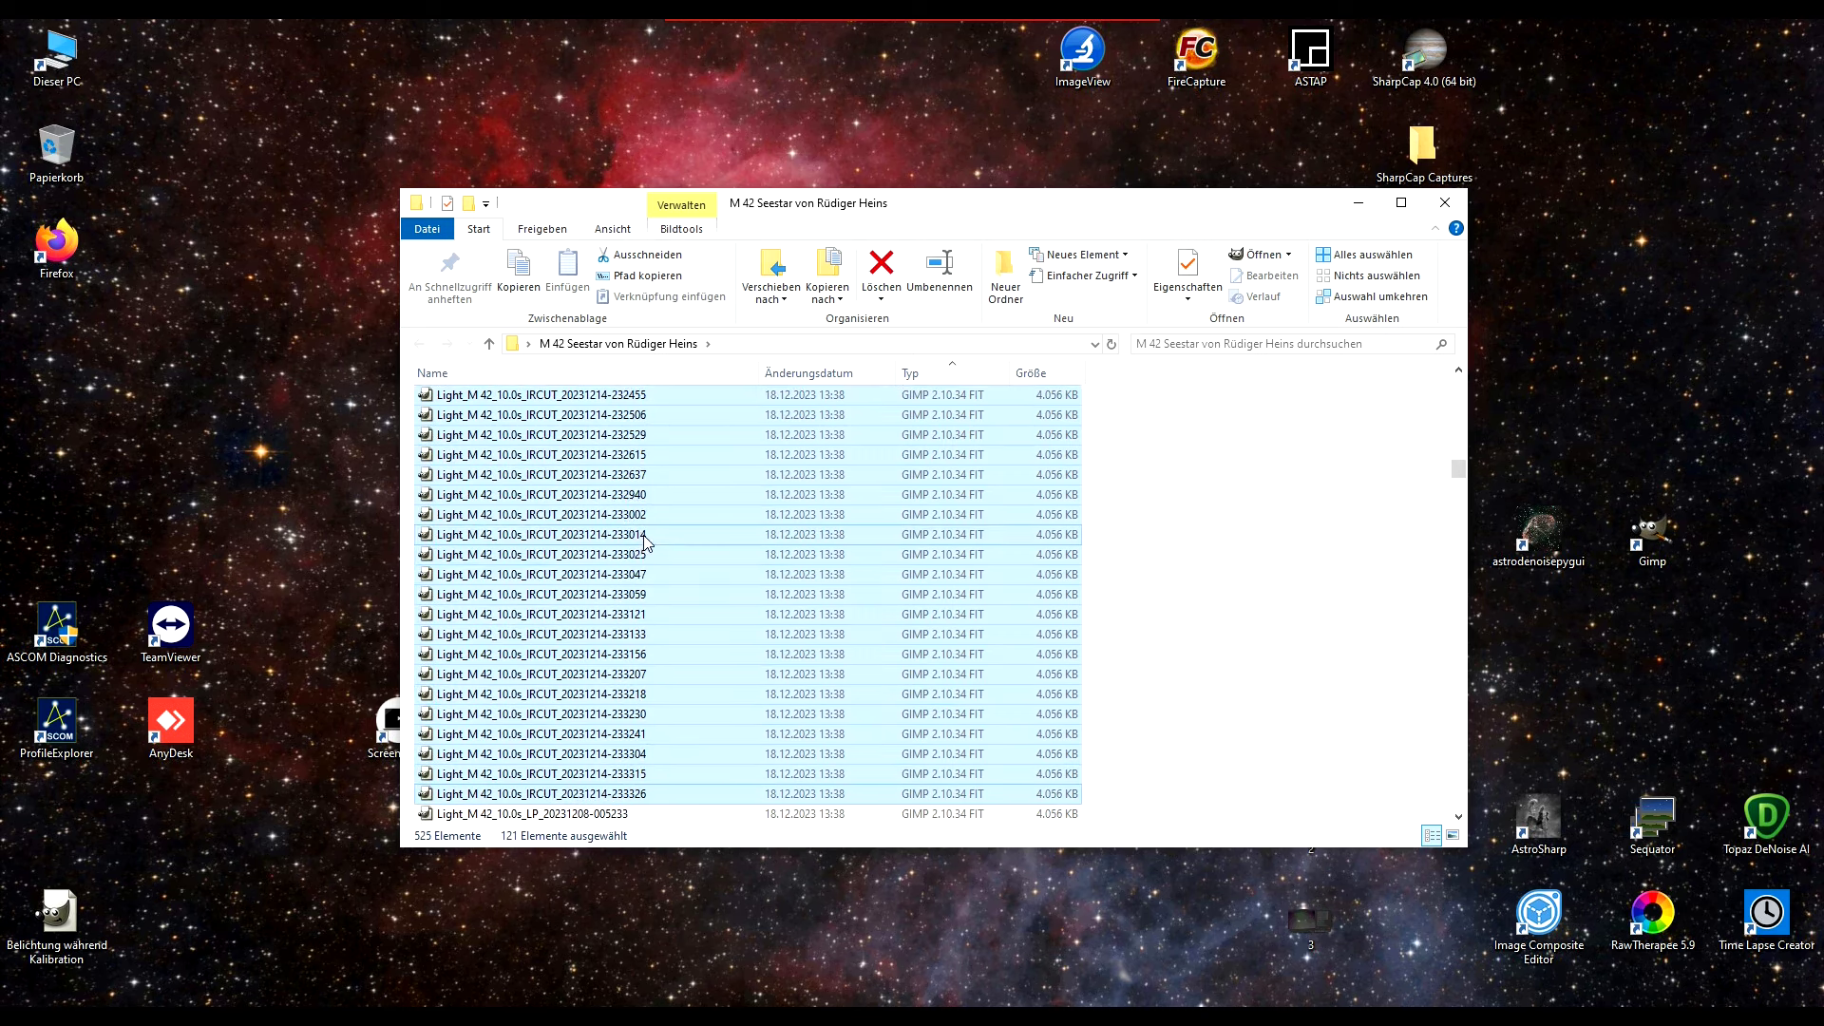
pyautogui.rightClick(617, 499)
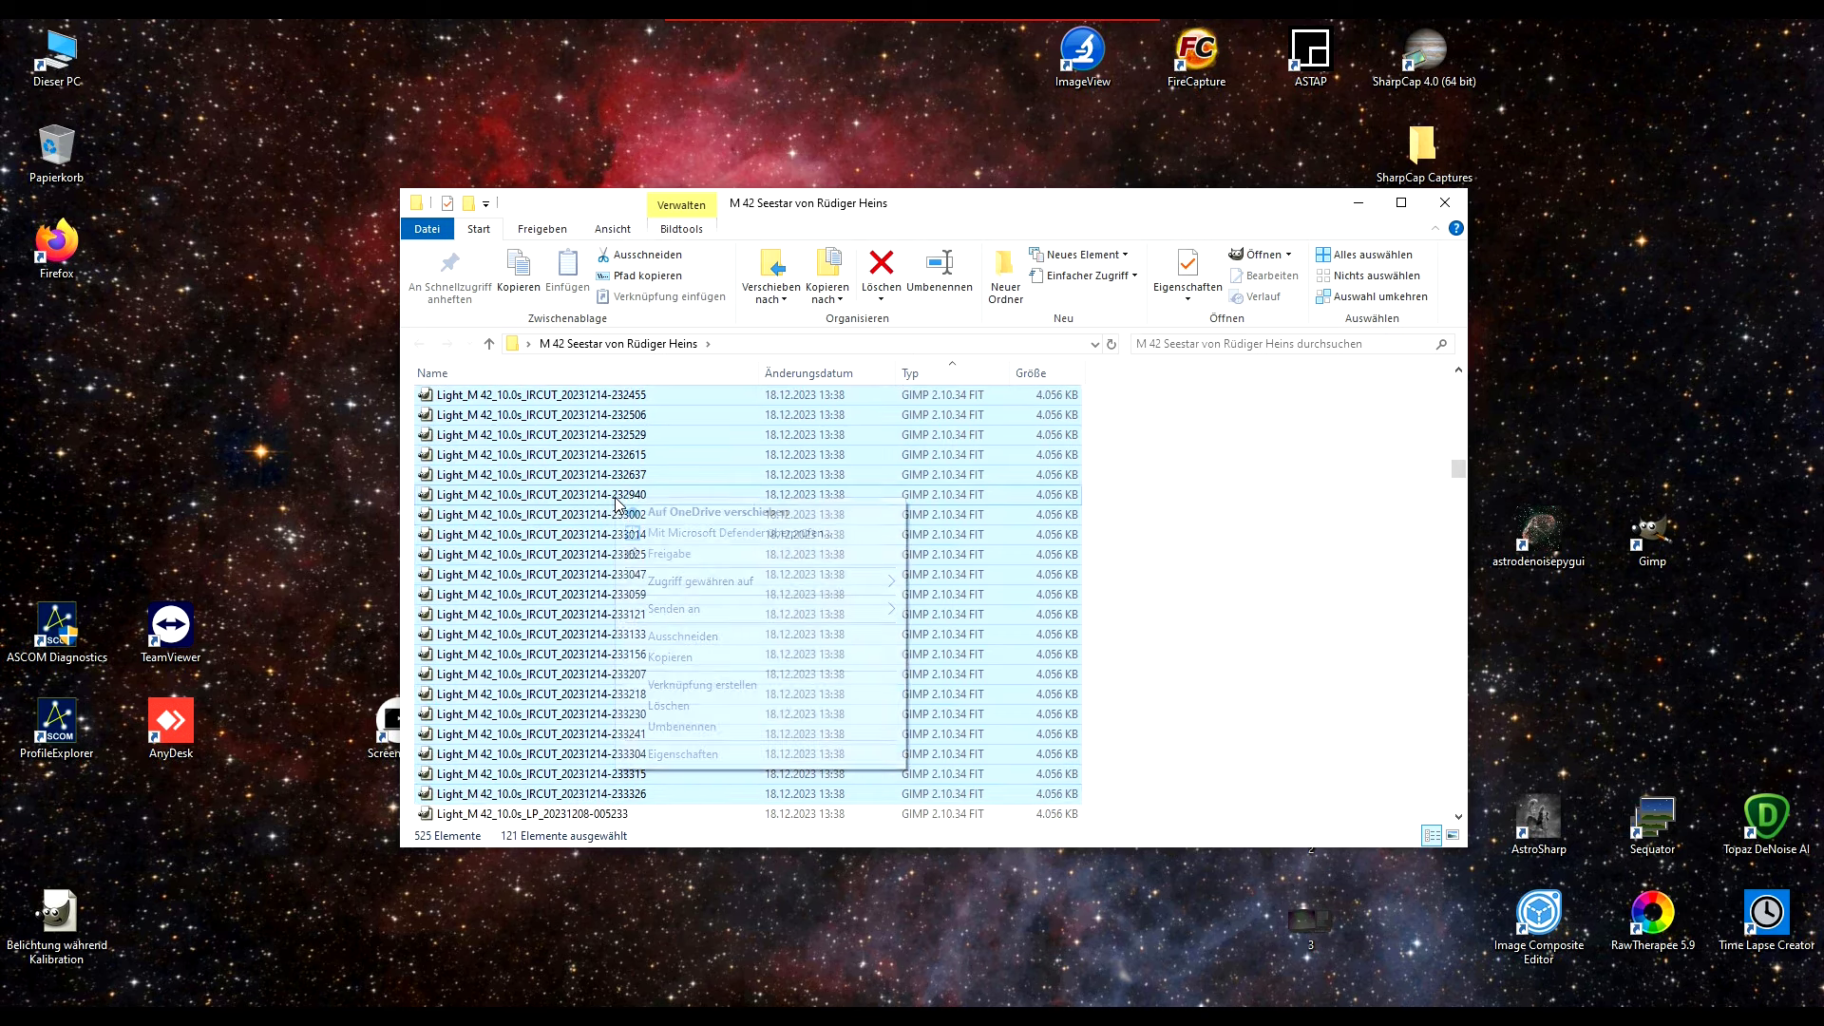
pyautogui.click(671, 639)
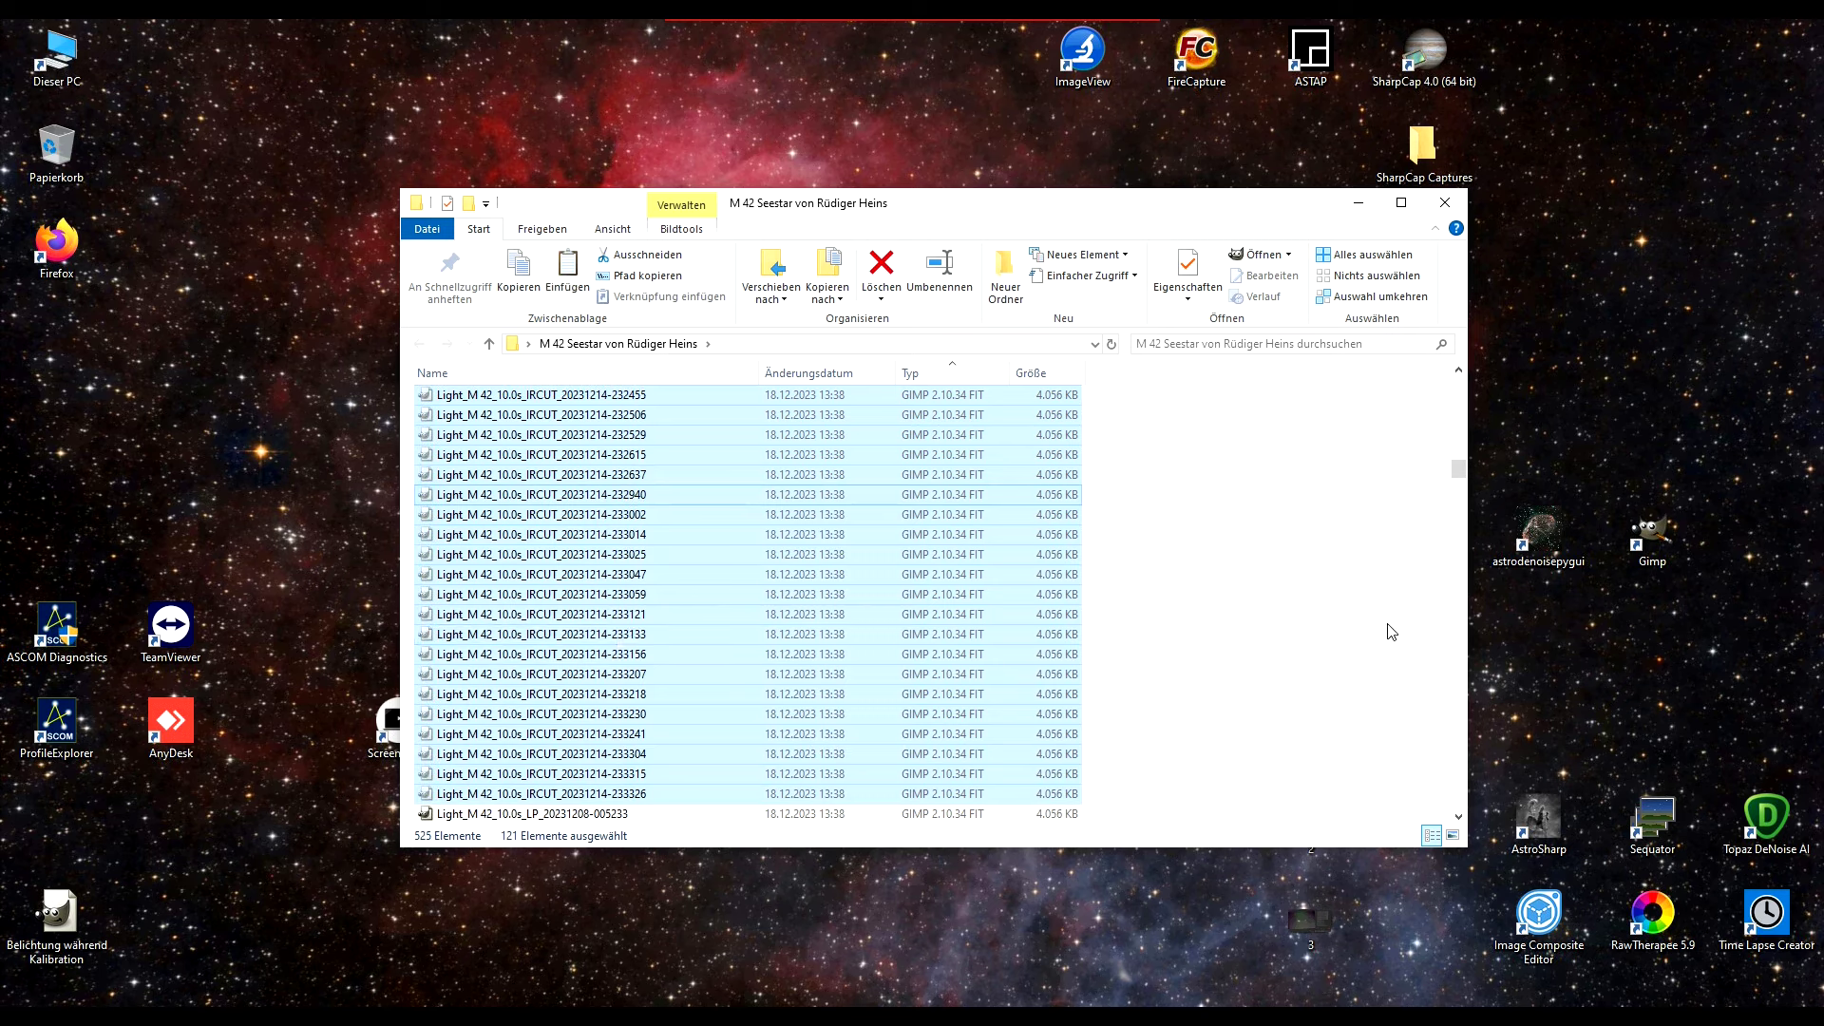
# Paste the cut IRCUT frames into the lights folder and minimize the folder window.
pyautogui.click(1452, 486)
pyautogui.moveTo(1458, 469); pyautogui.dragTo(1458, 384)
pyautogui.doubleClick(548, 403)
pyautogui.rightClick(526, 487)
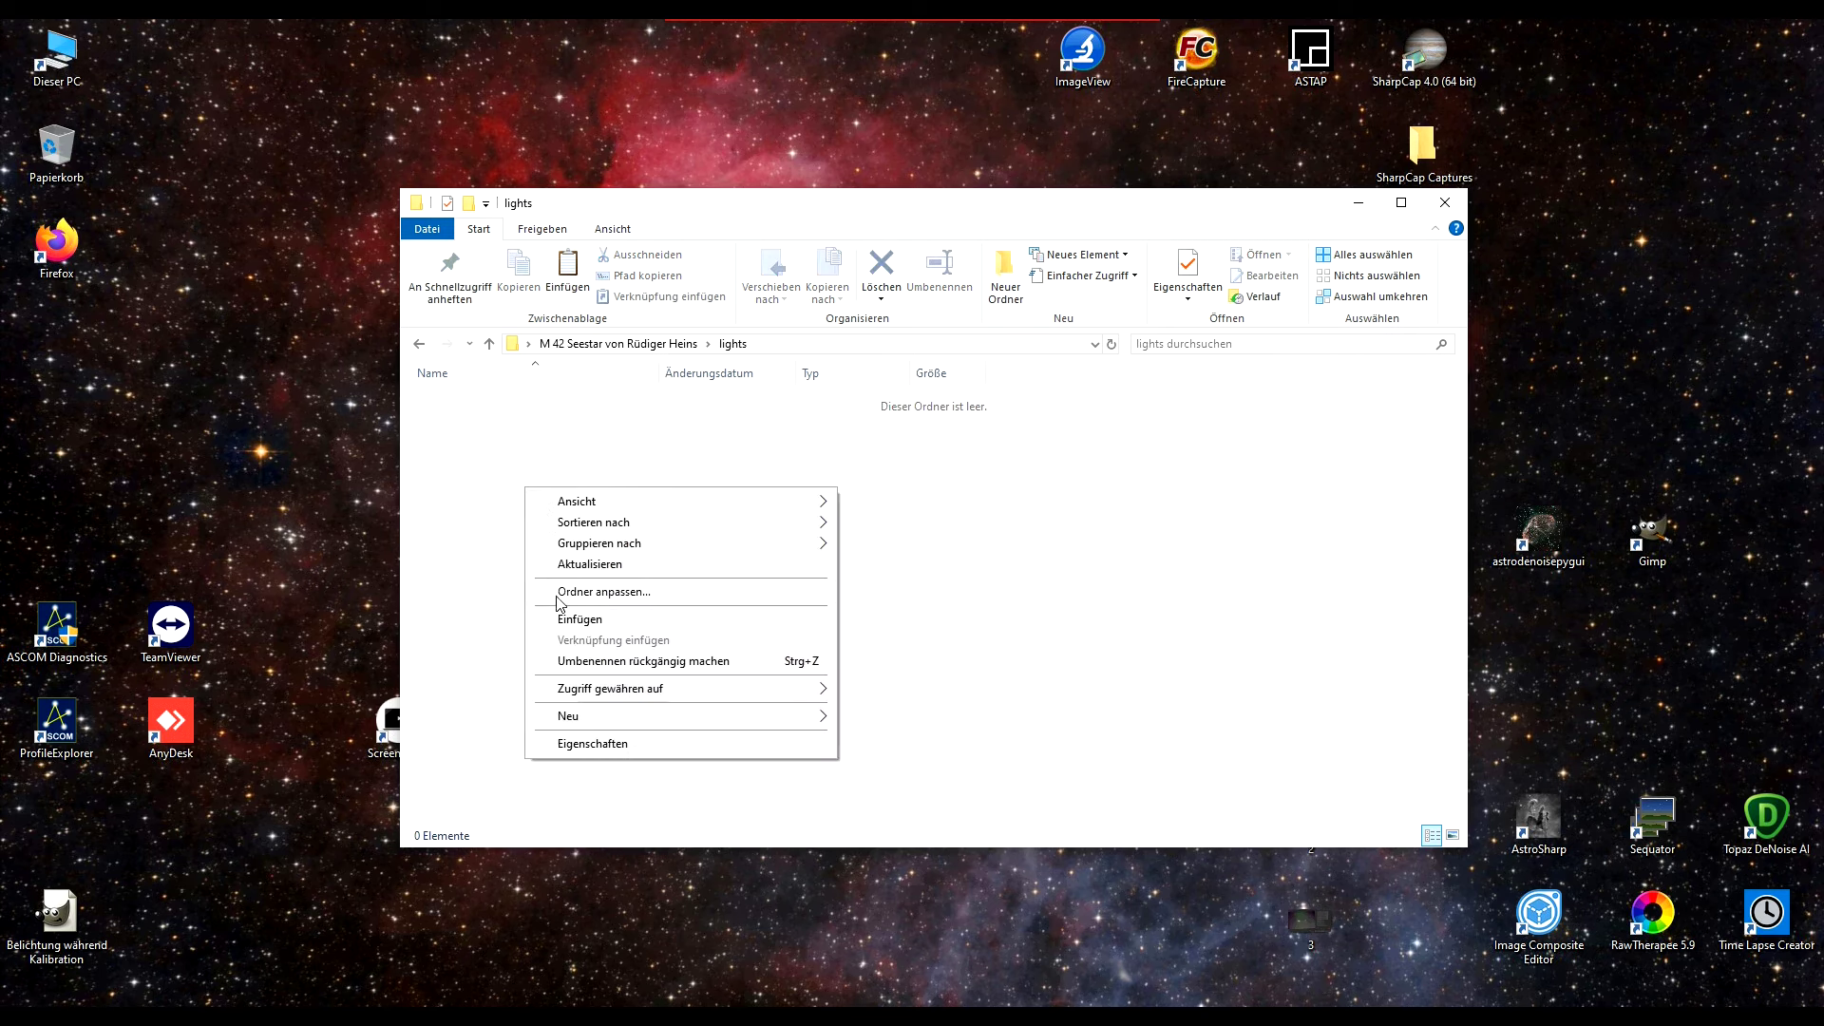
pyautogui.click(574, 619)
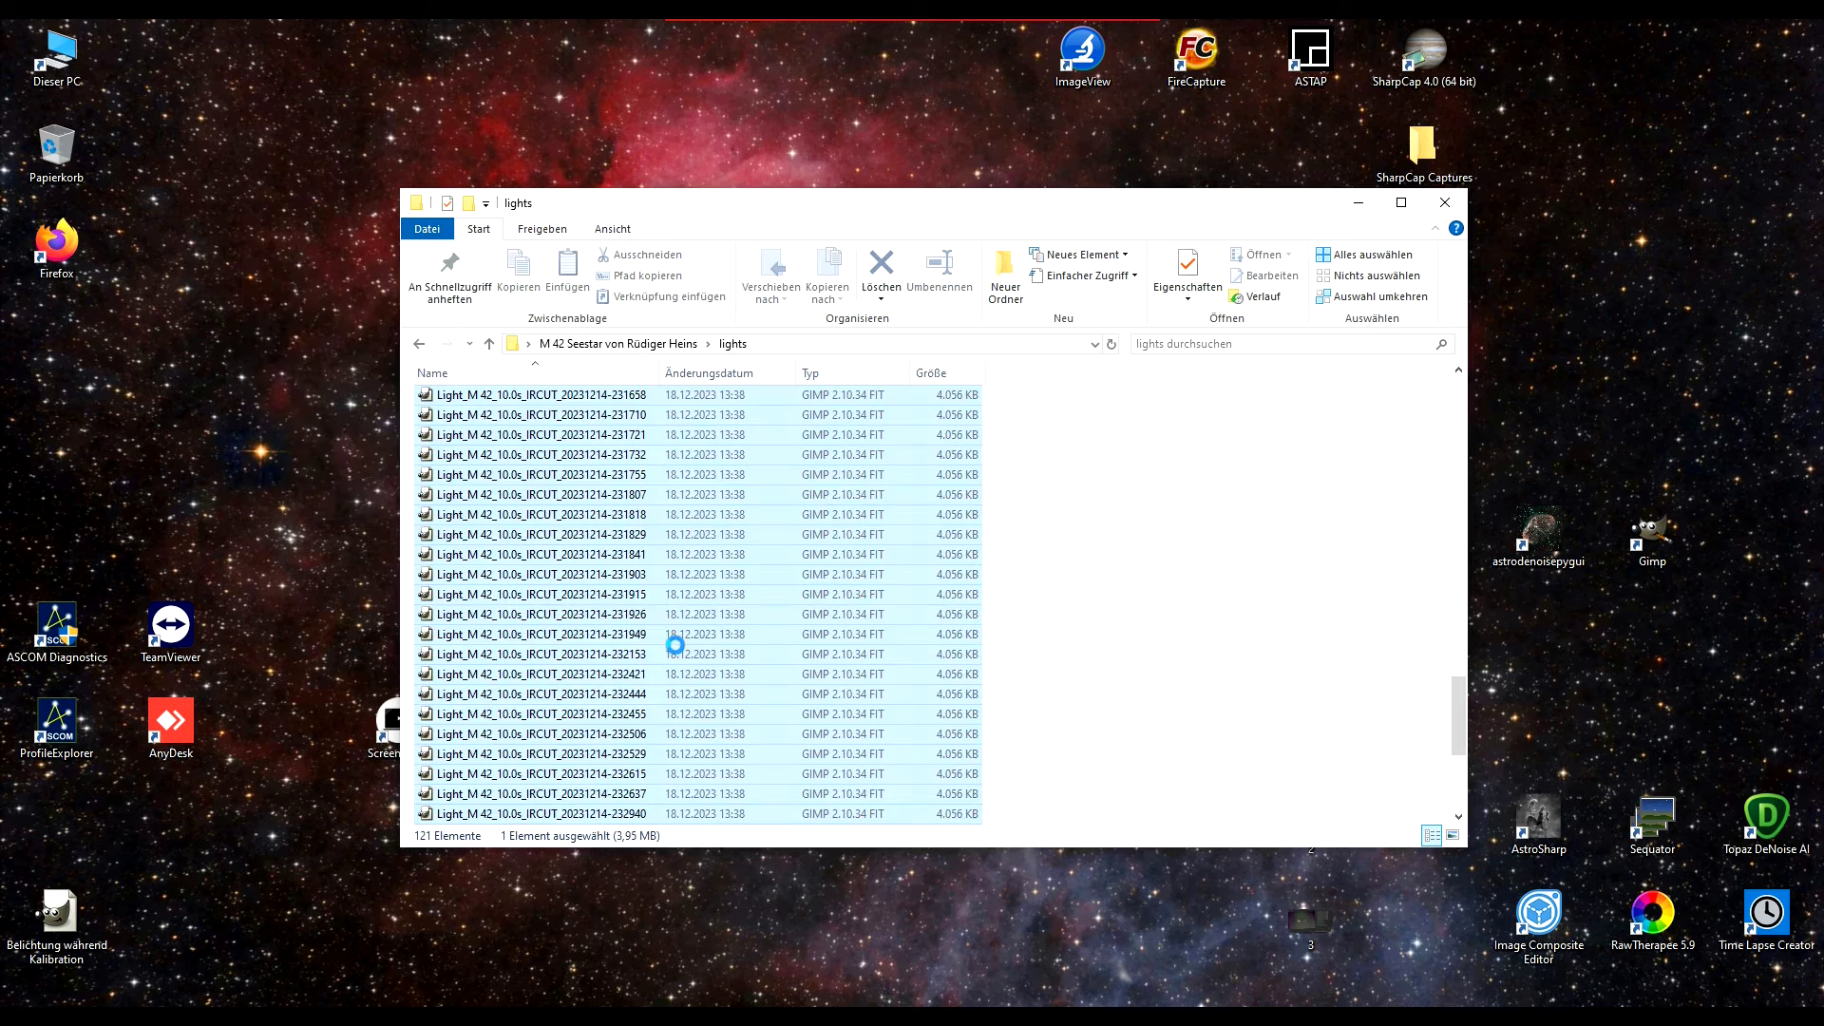
pyautogui.click(1227, 577)
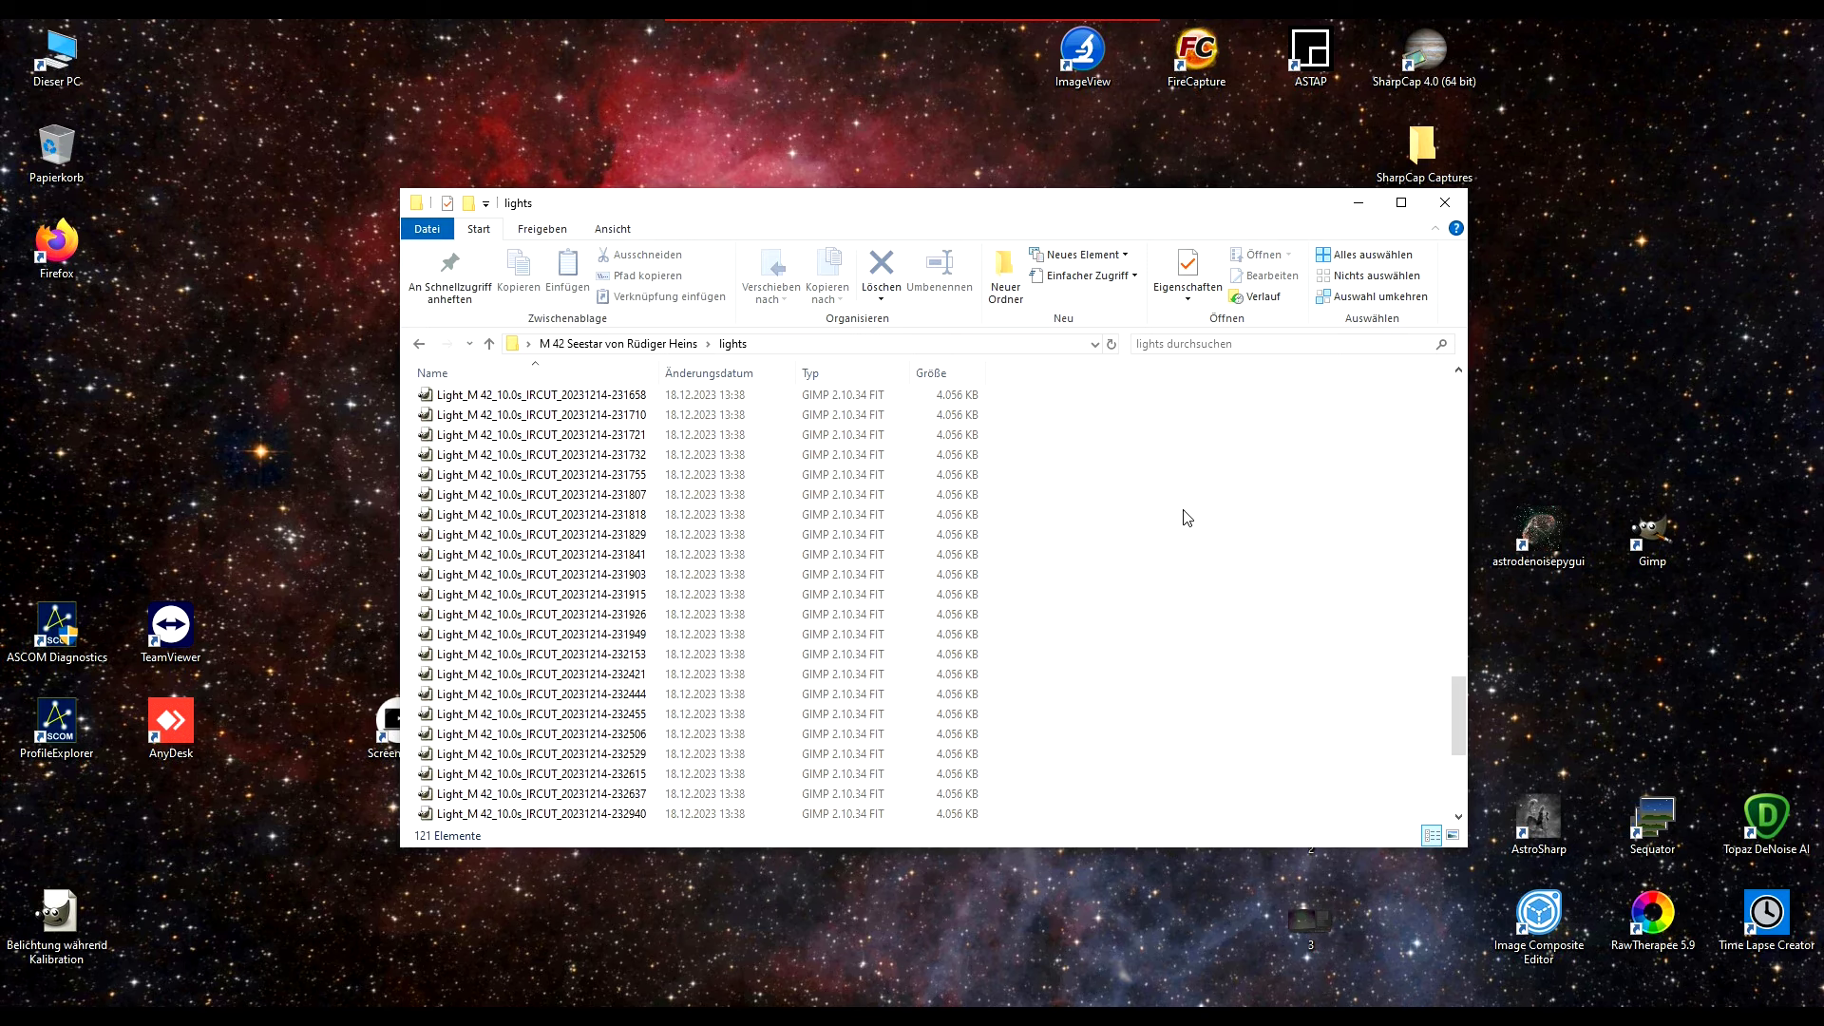
pyautogui.click(1361, 207)
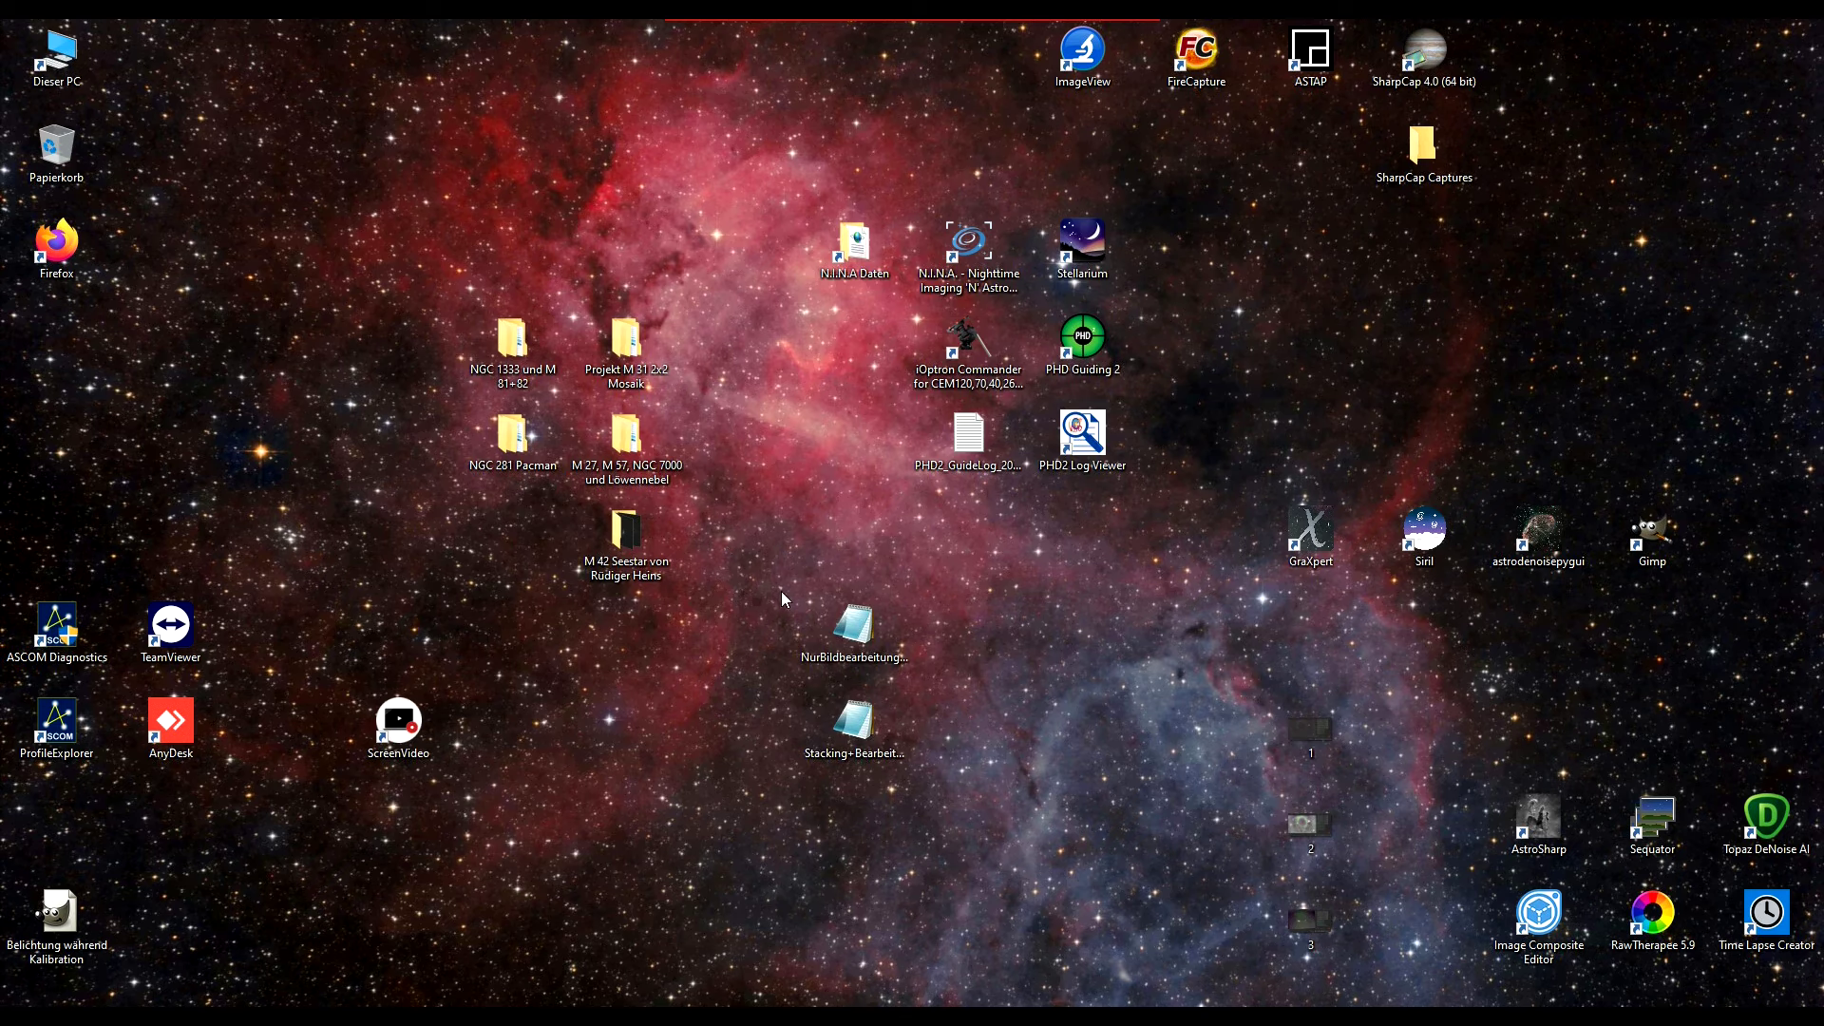
# Locate the two Seestar S50 scripts on the desktop, read through the NurBildbearbeitung_SeestarS50 script, and close it.
pyautogui.click(854, 625)
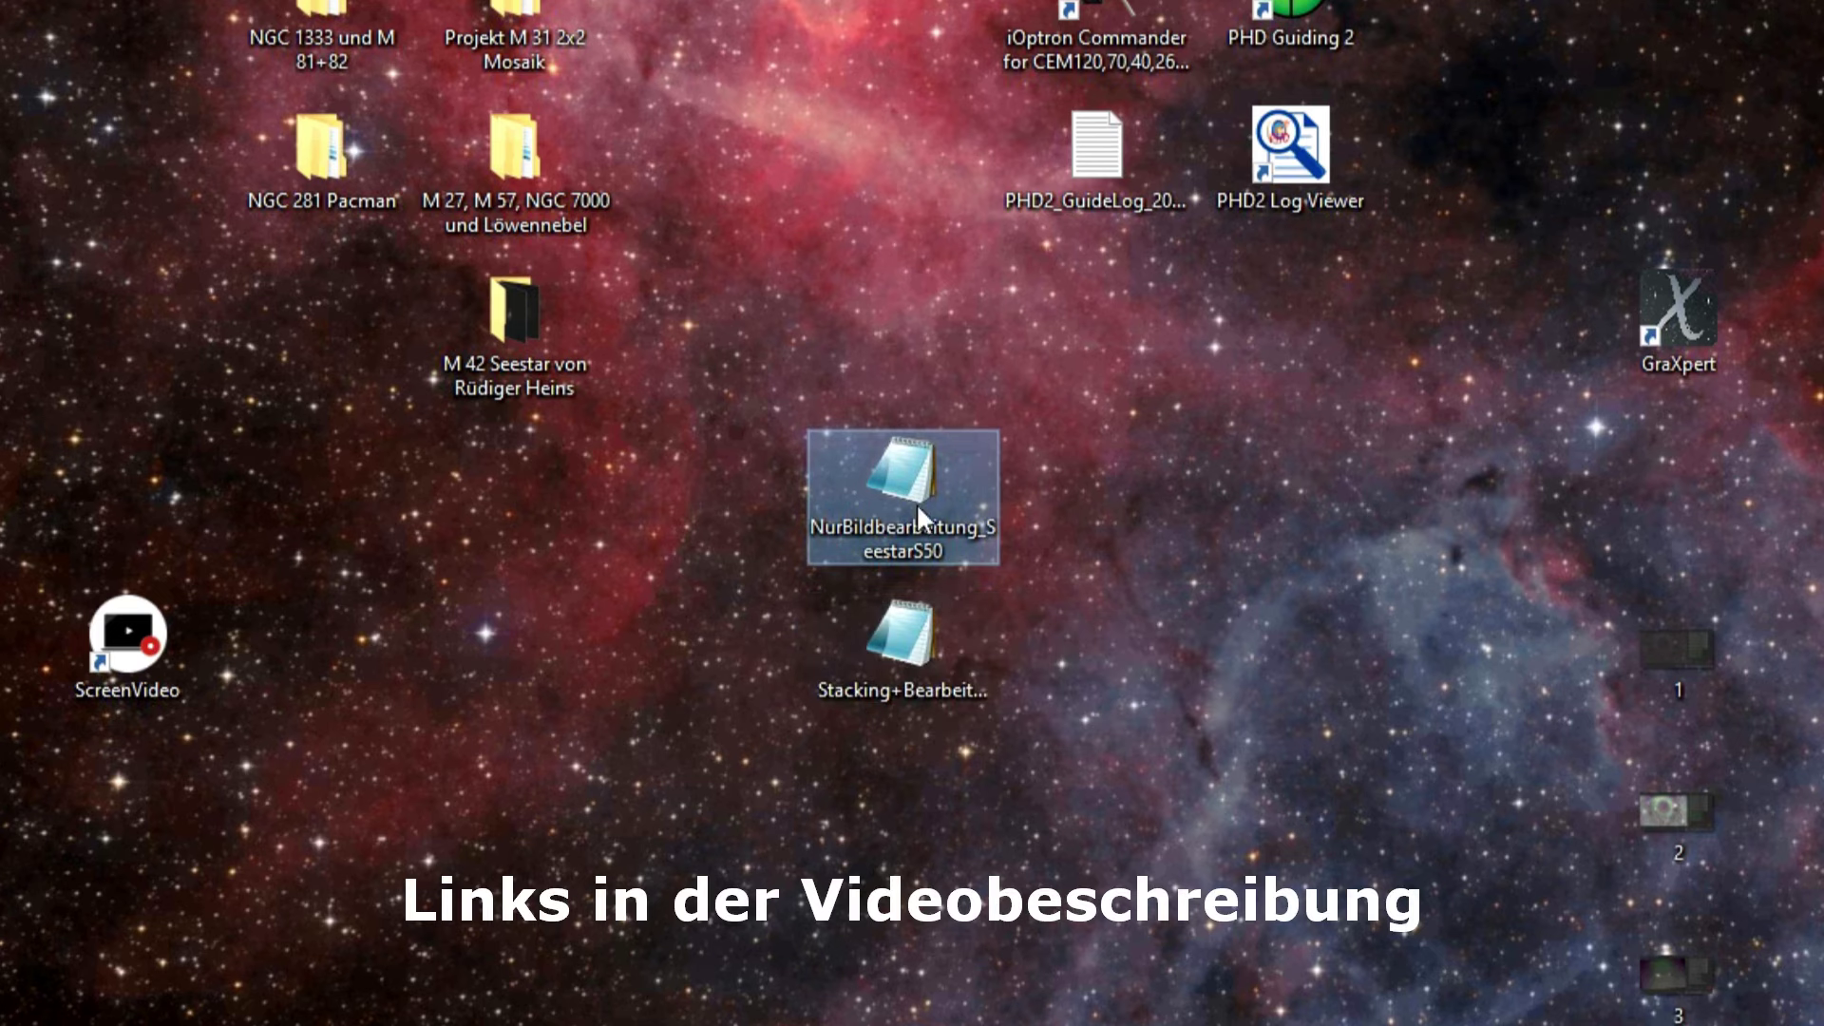
pyautogui.click(906, 636)
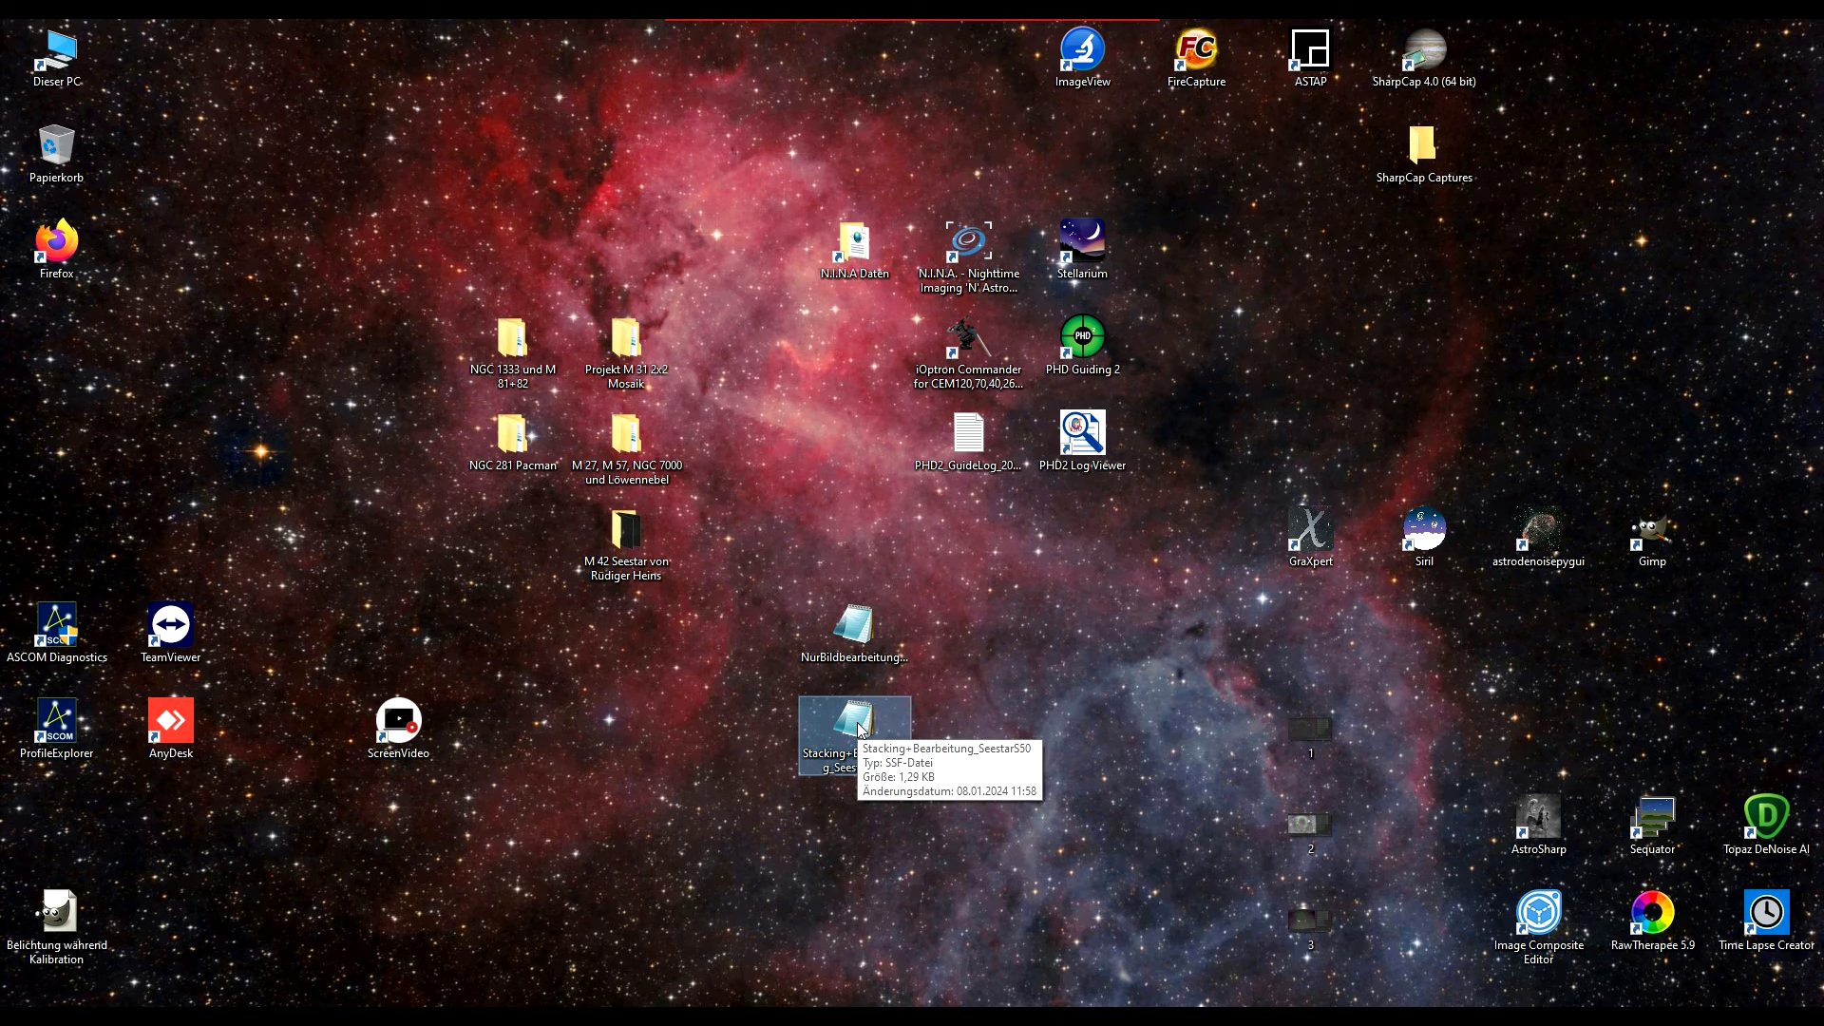
pyautogui.click(836, 630)
pyautogui.doubleClick(857, 631)
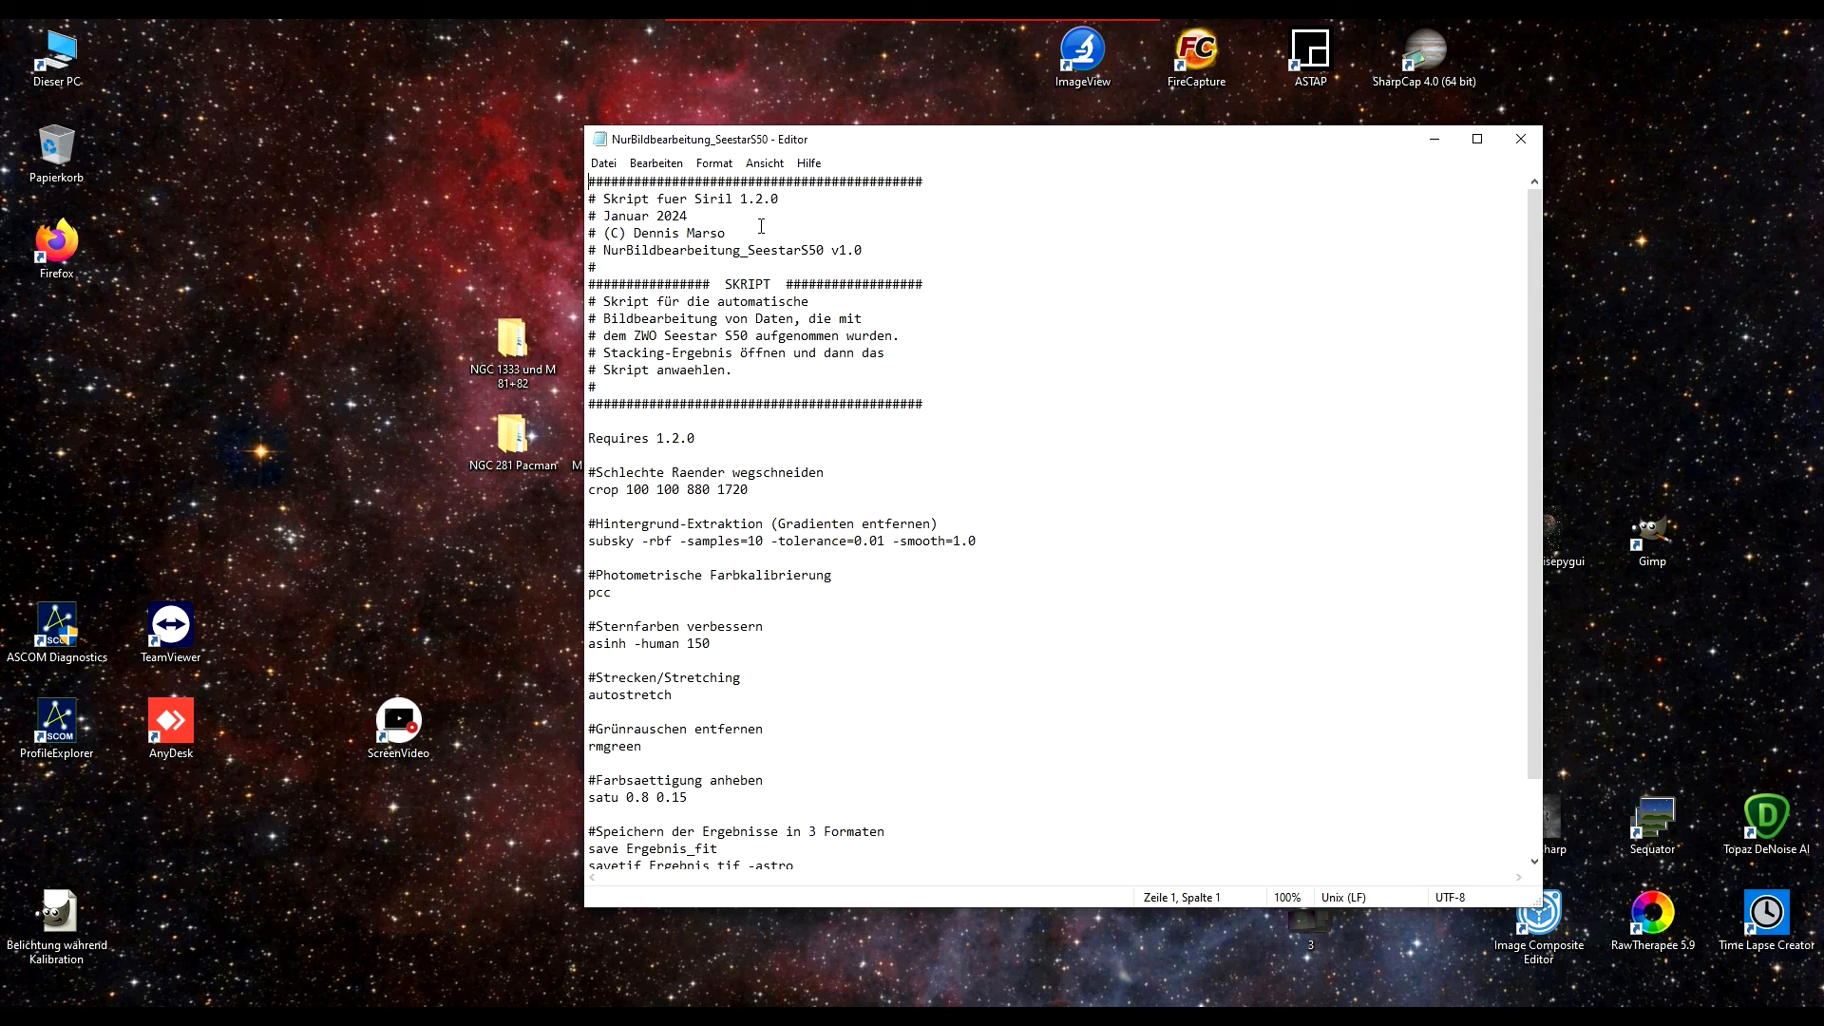
pyautogui.click(1518, 141)
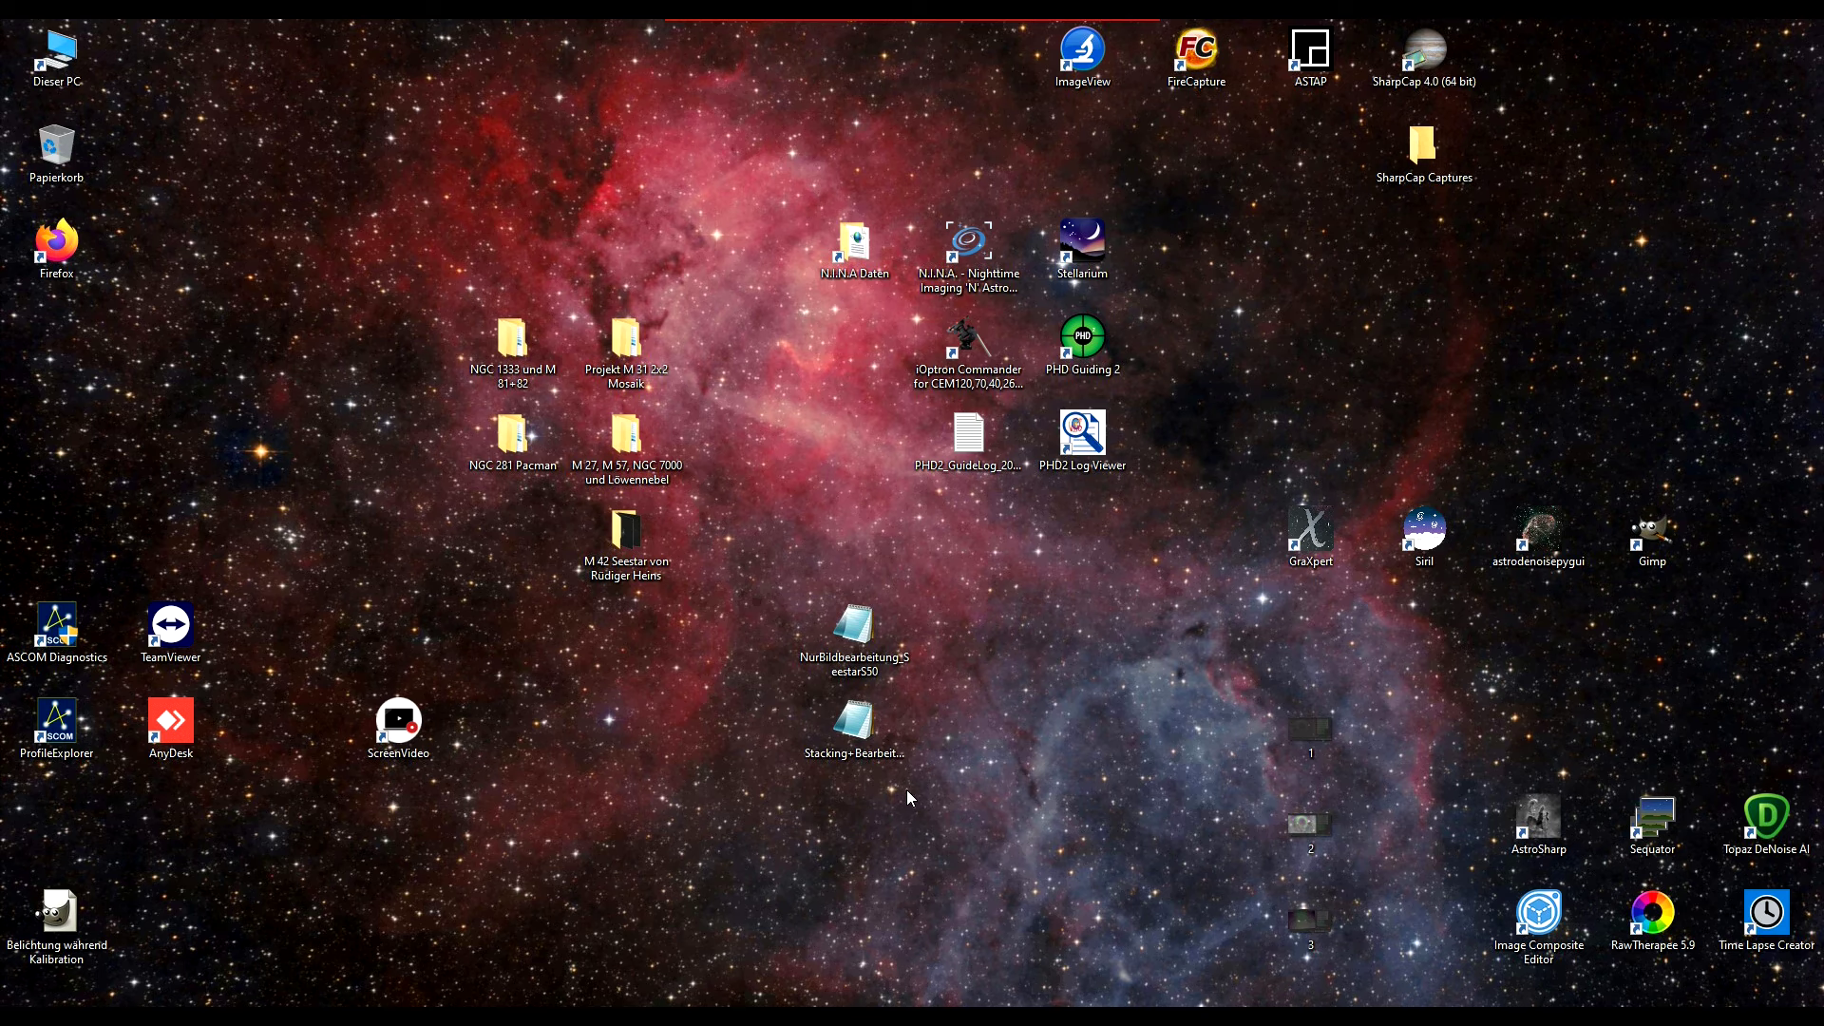
# Copy the NurBildbearbeitung_SeestarS50 and Stacking+Bearbeitung_SeestarS50 scripts from the desktop.
pyautogui.click(1428, 551)
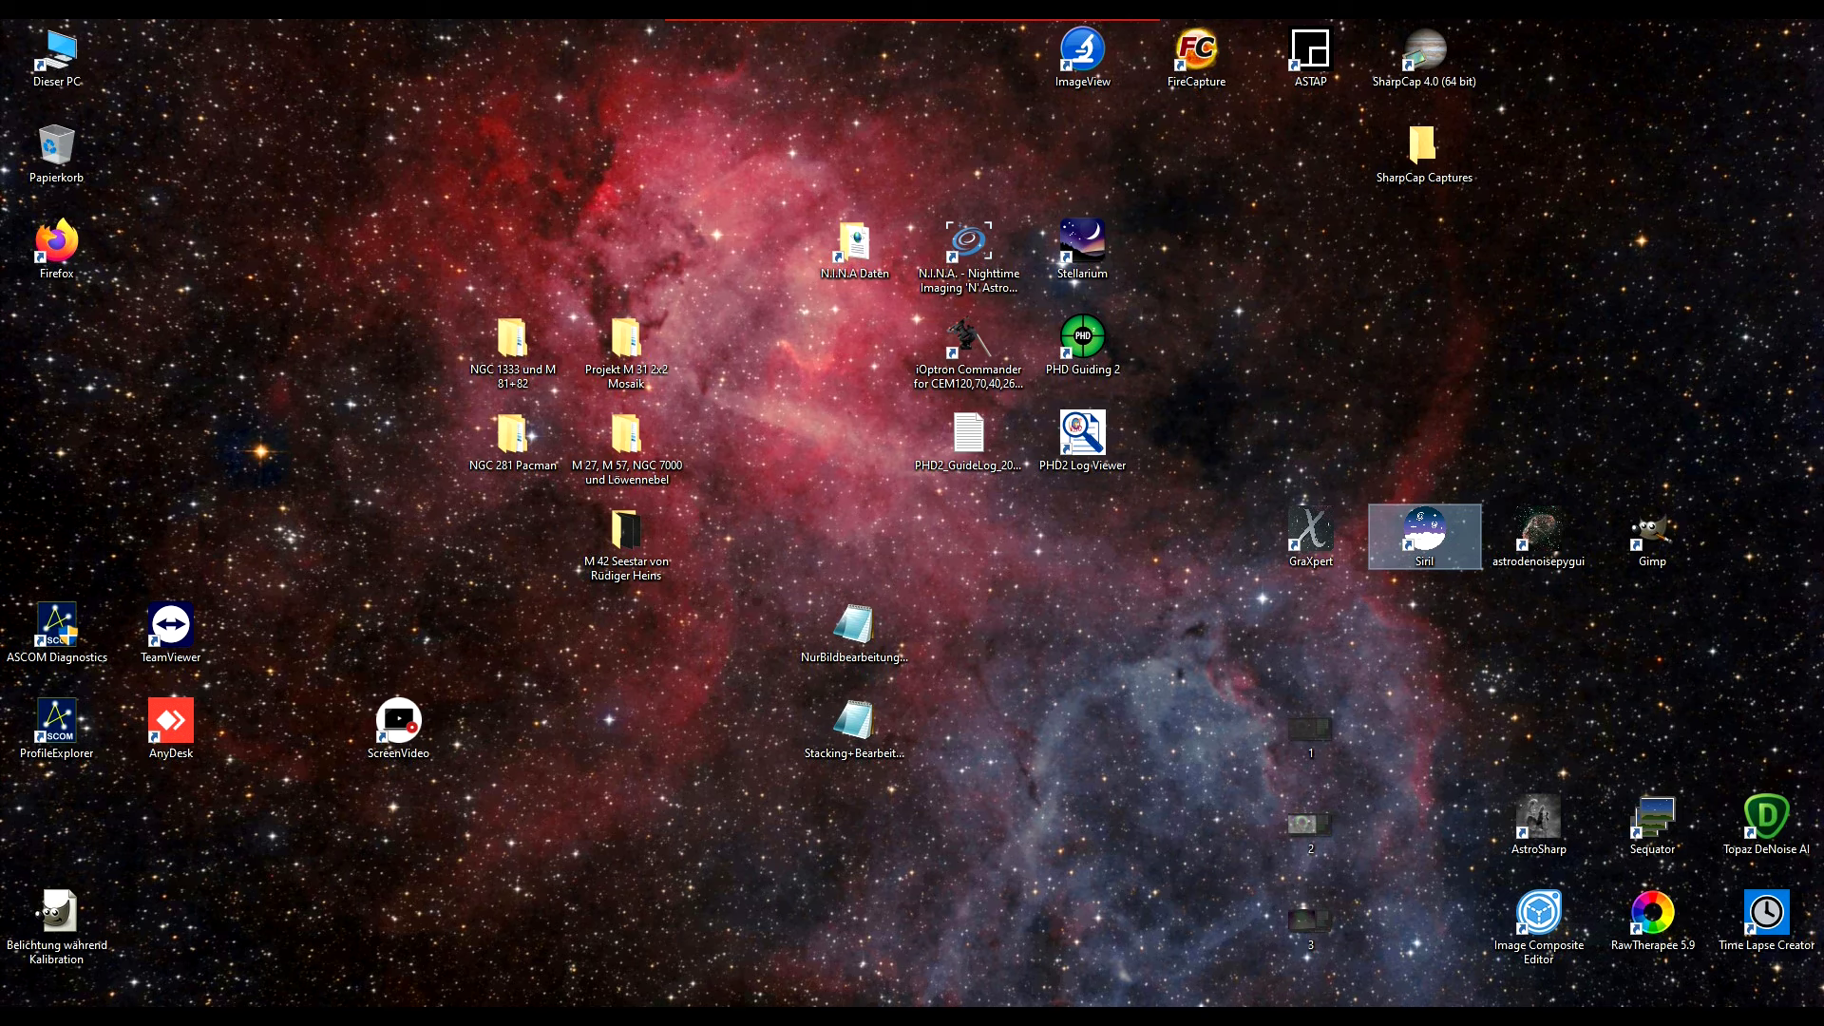
pyautogui.moveTo(389, 1019)
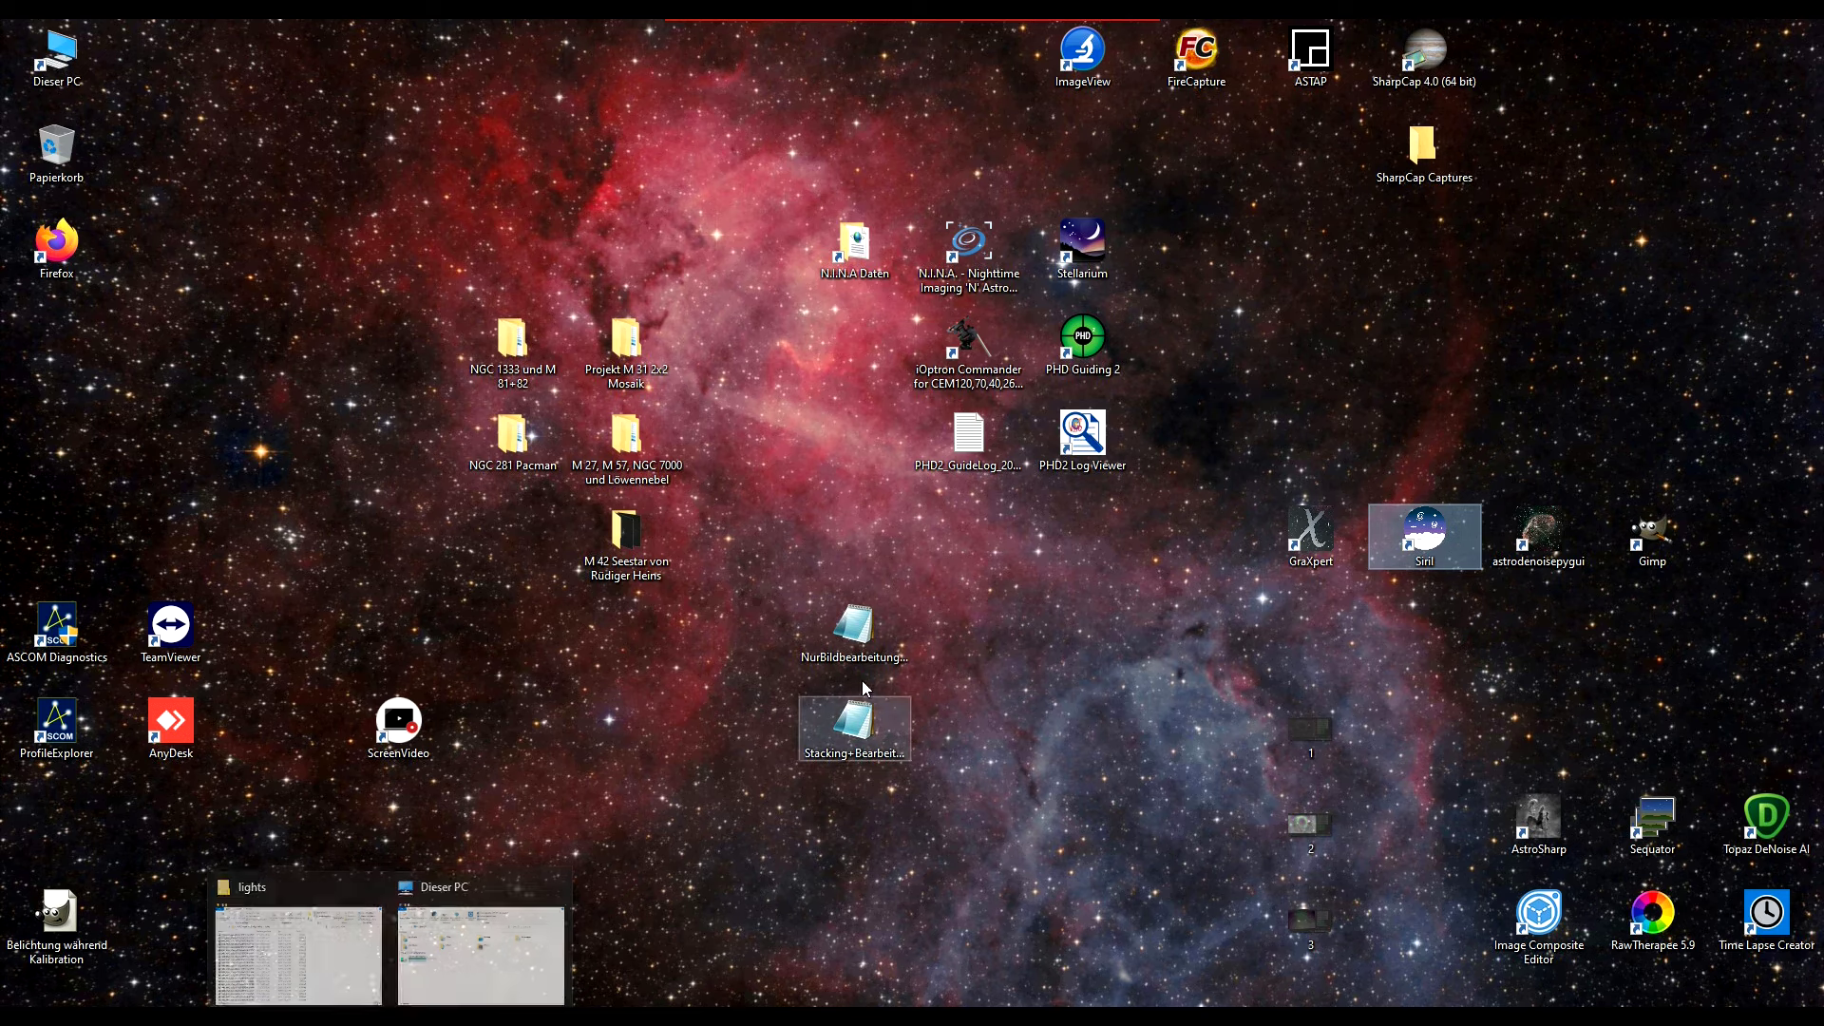
pyautogui.moveTo(753, 844); pyautogui.dragTo(929, 565)
pyautogui.rightClick(861, 637)
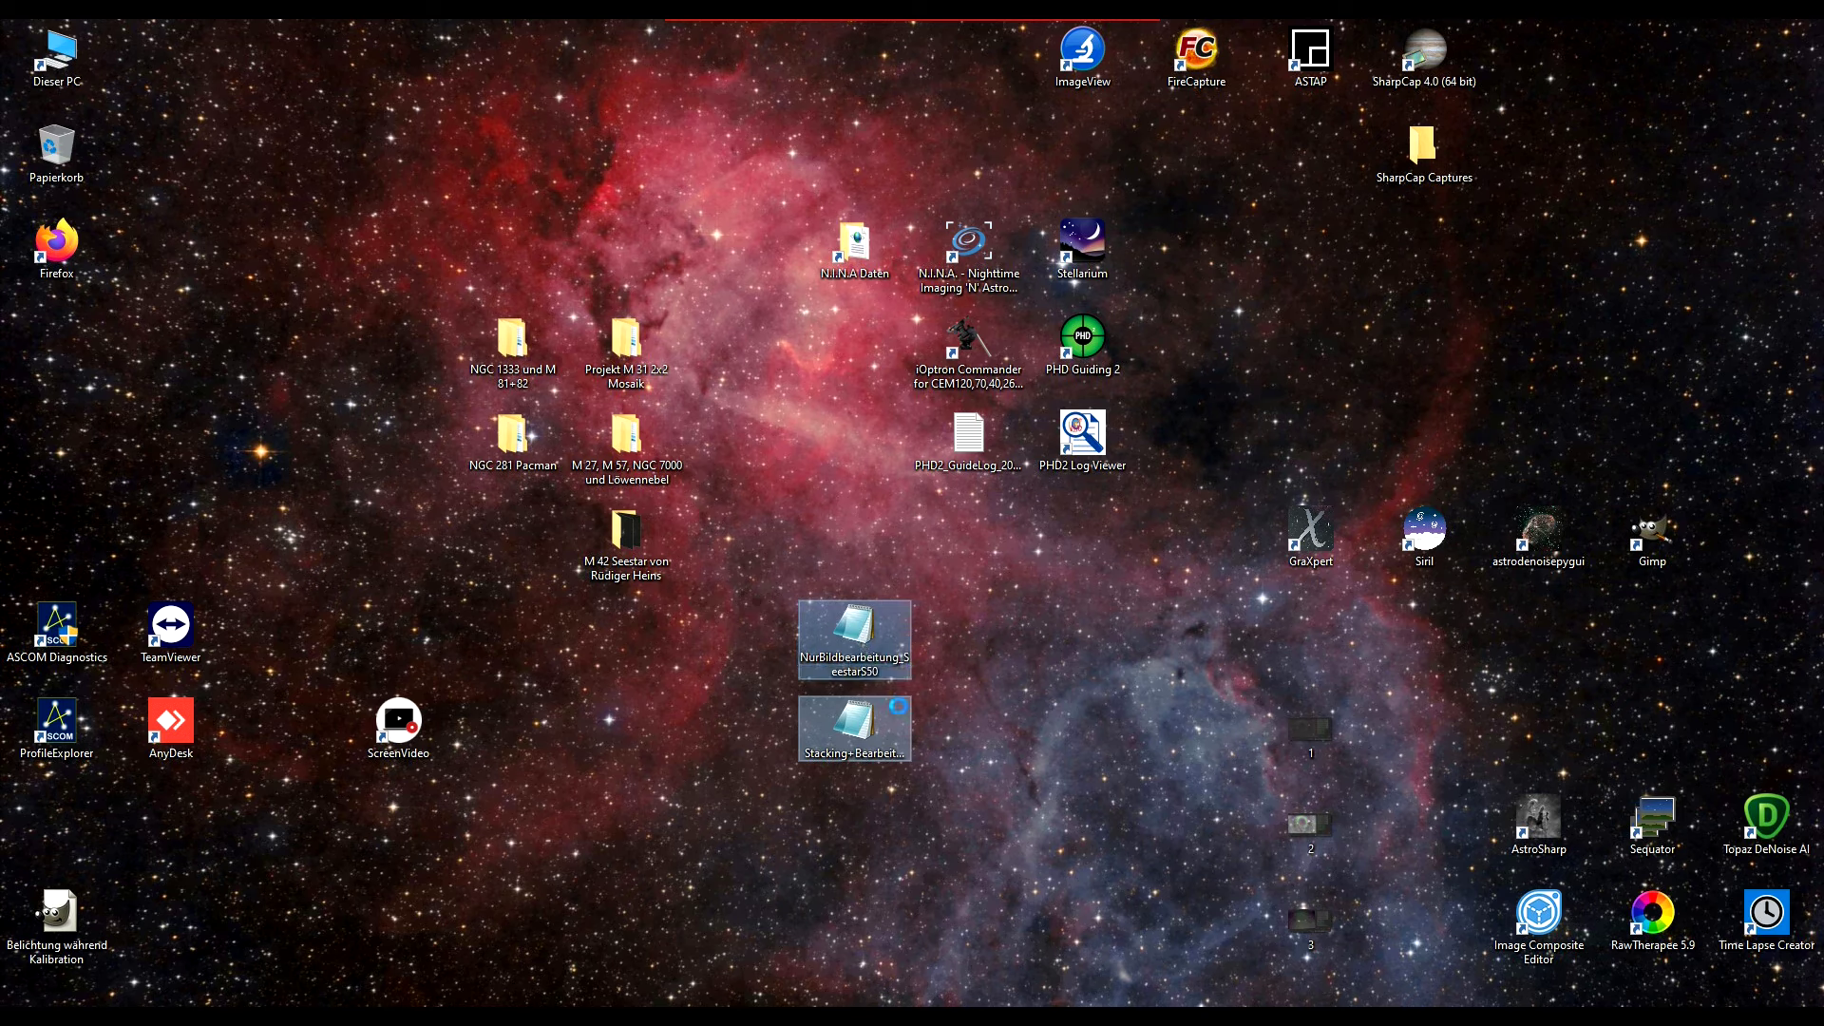
pyautogui.click(893, 861)
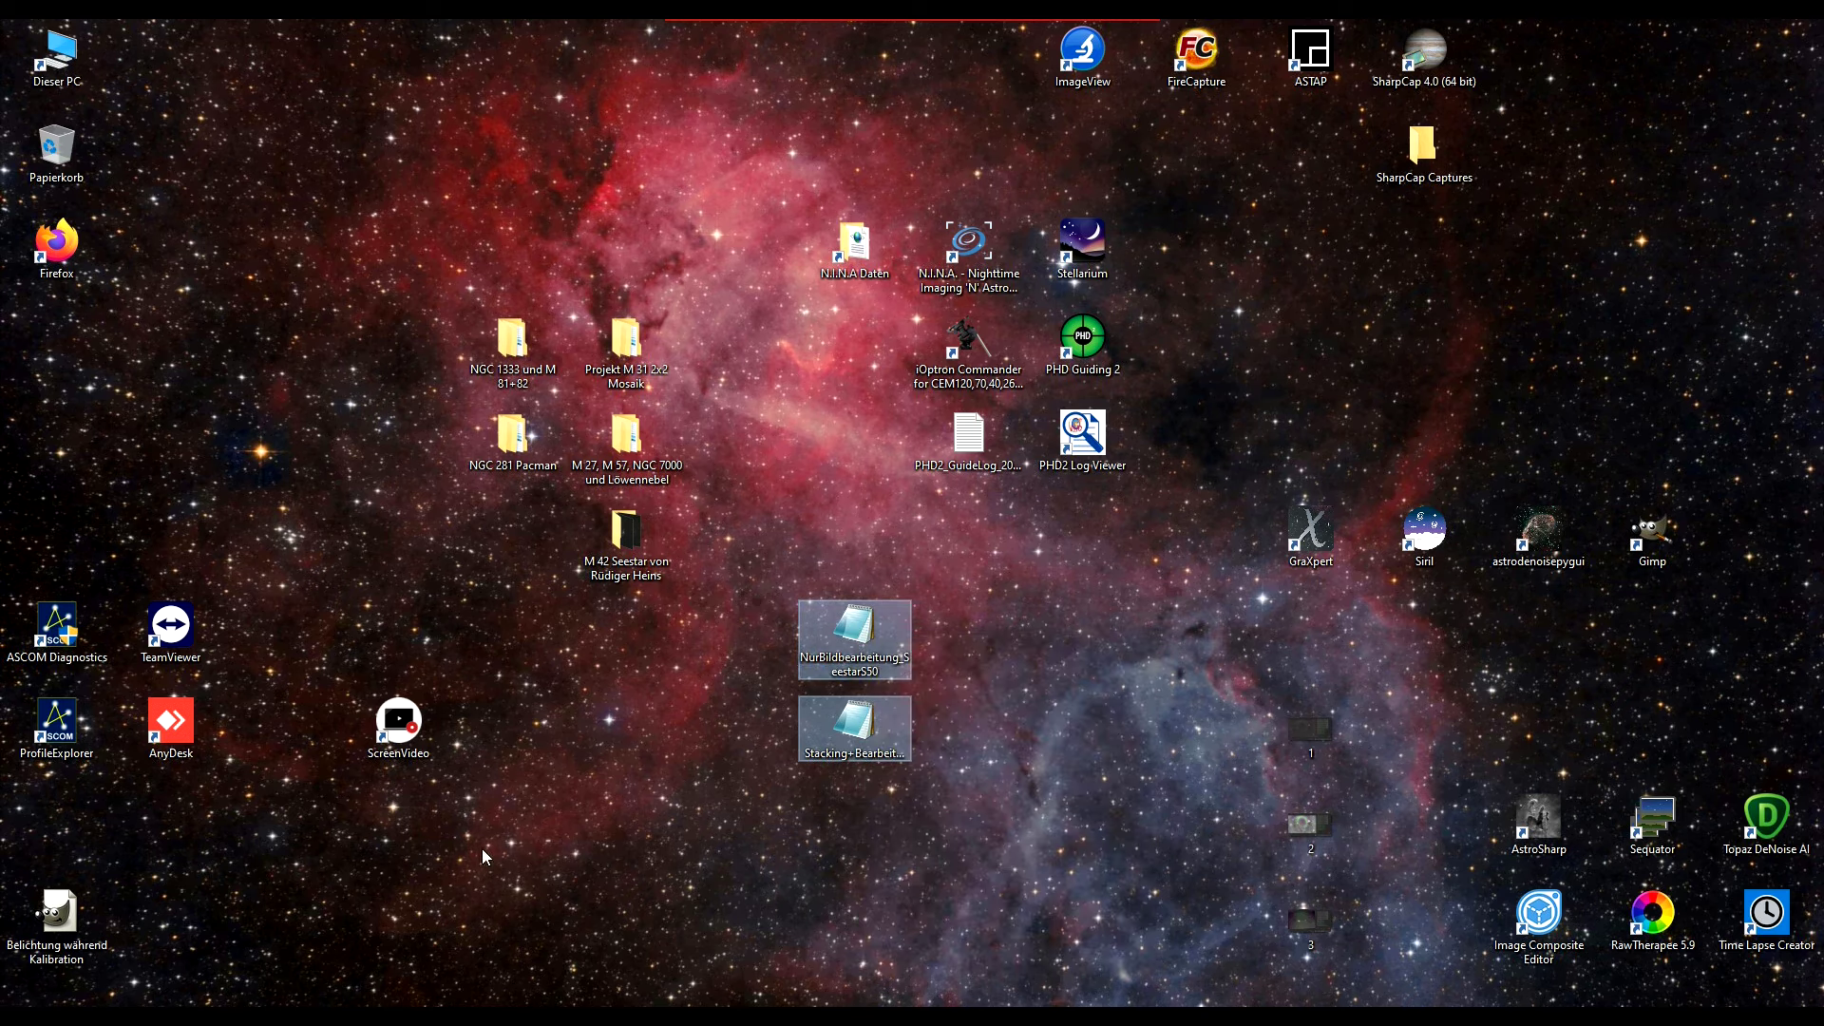
# Browse to the Siril scripts folder under Programme on drive C:, check the scripts stored there, and minimize the folder window.
pyautogui.click(390, 1018)
pyautogui.click(481, 950)
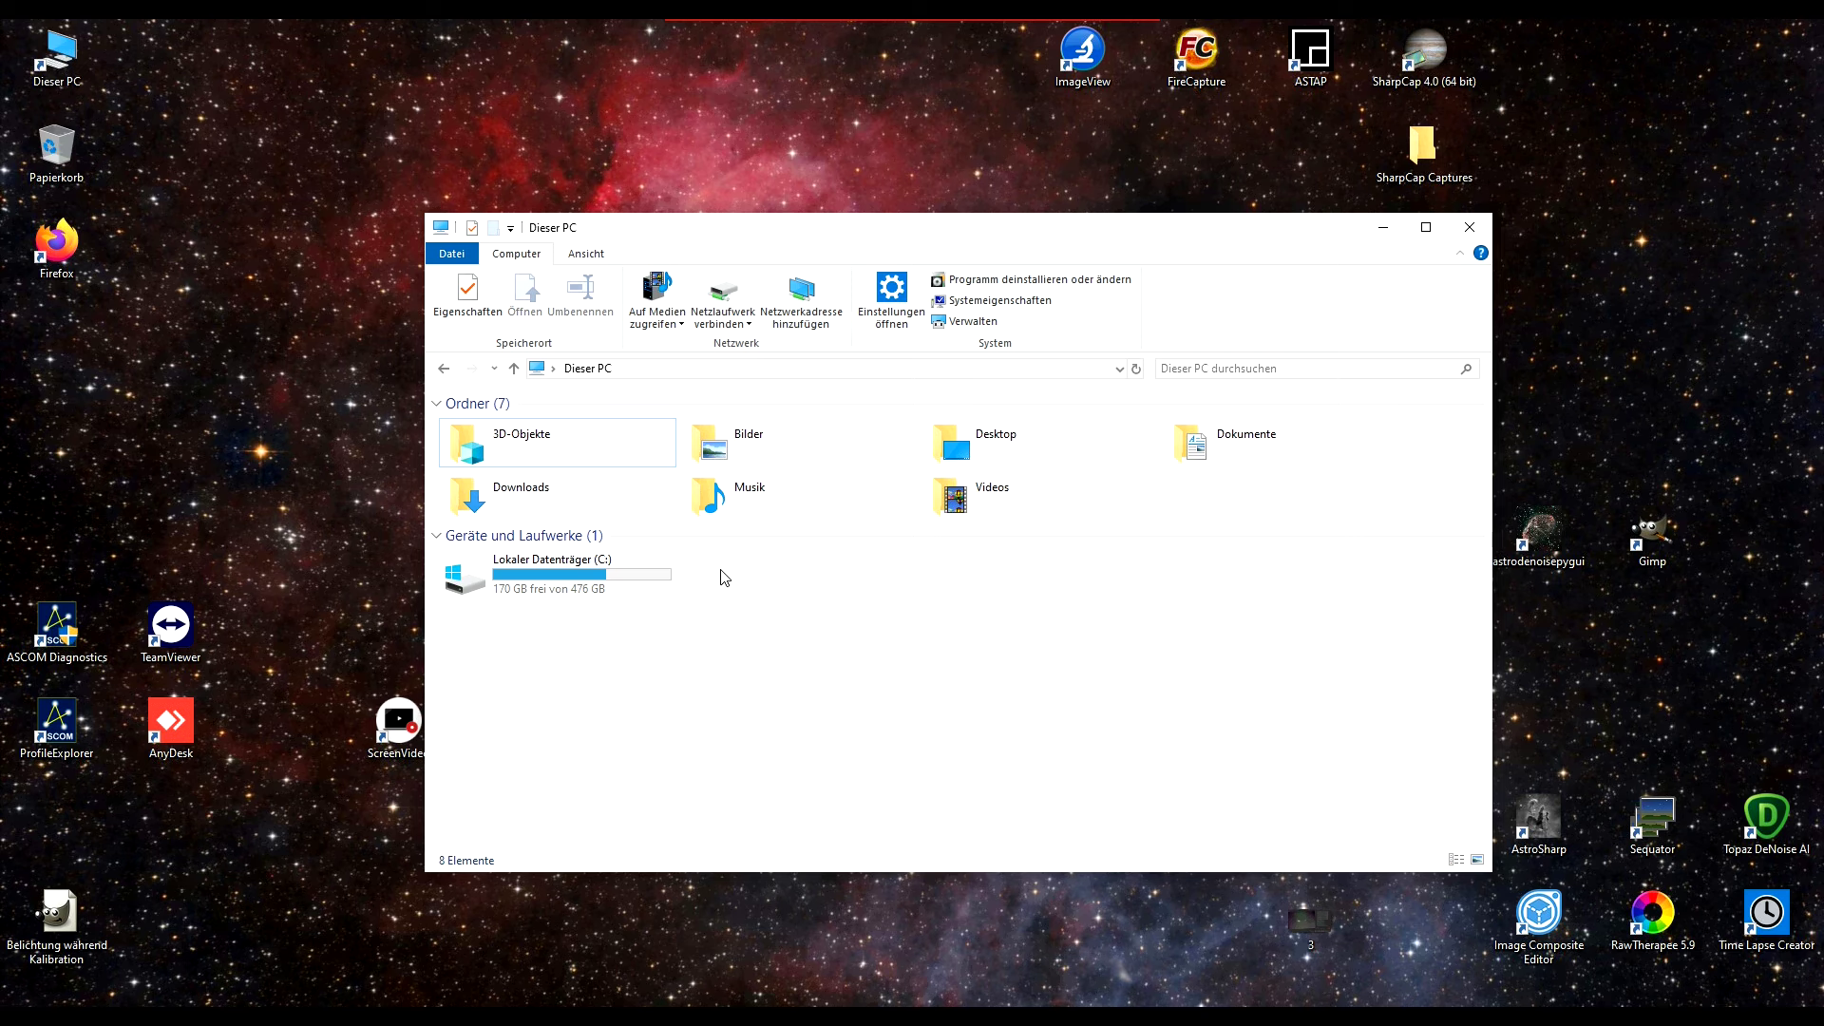
pyautogui.doubleClick(555, 578)
pyautogui.doubleClick(500, 525)
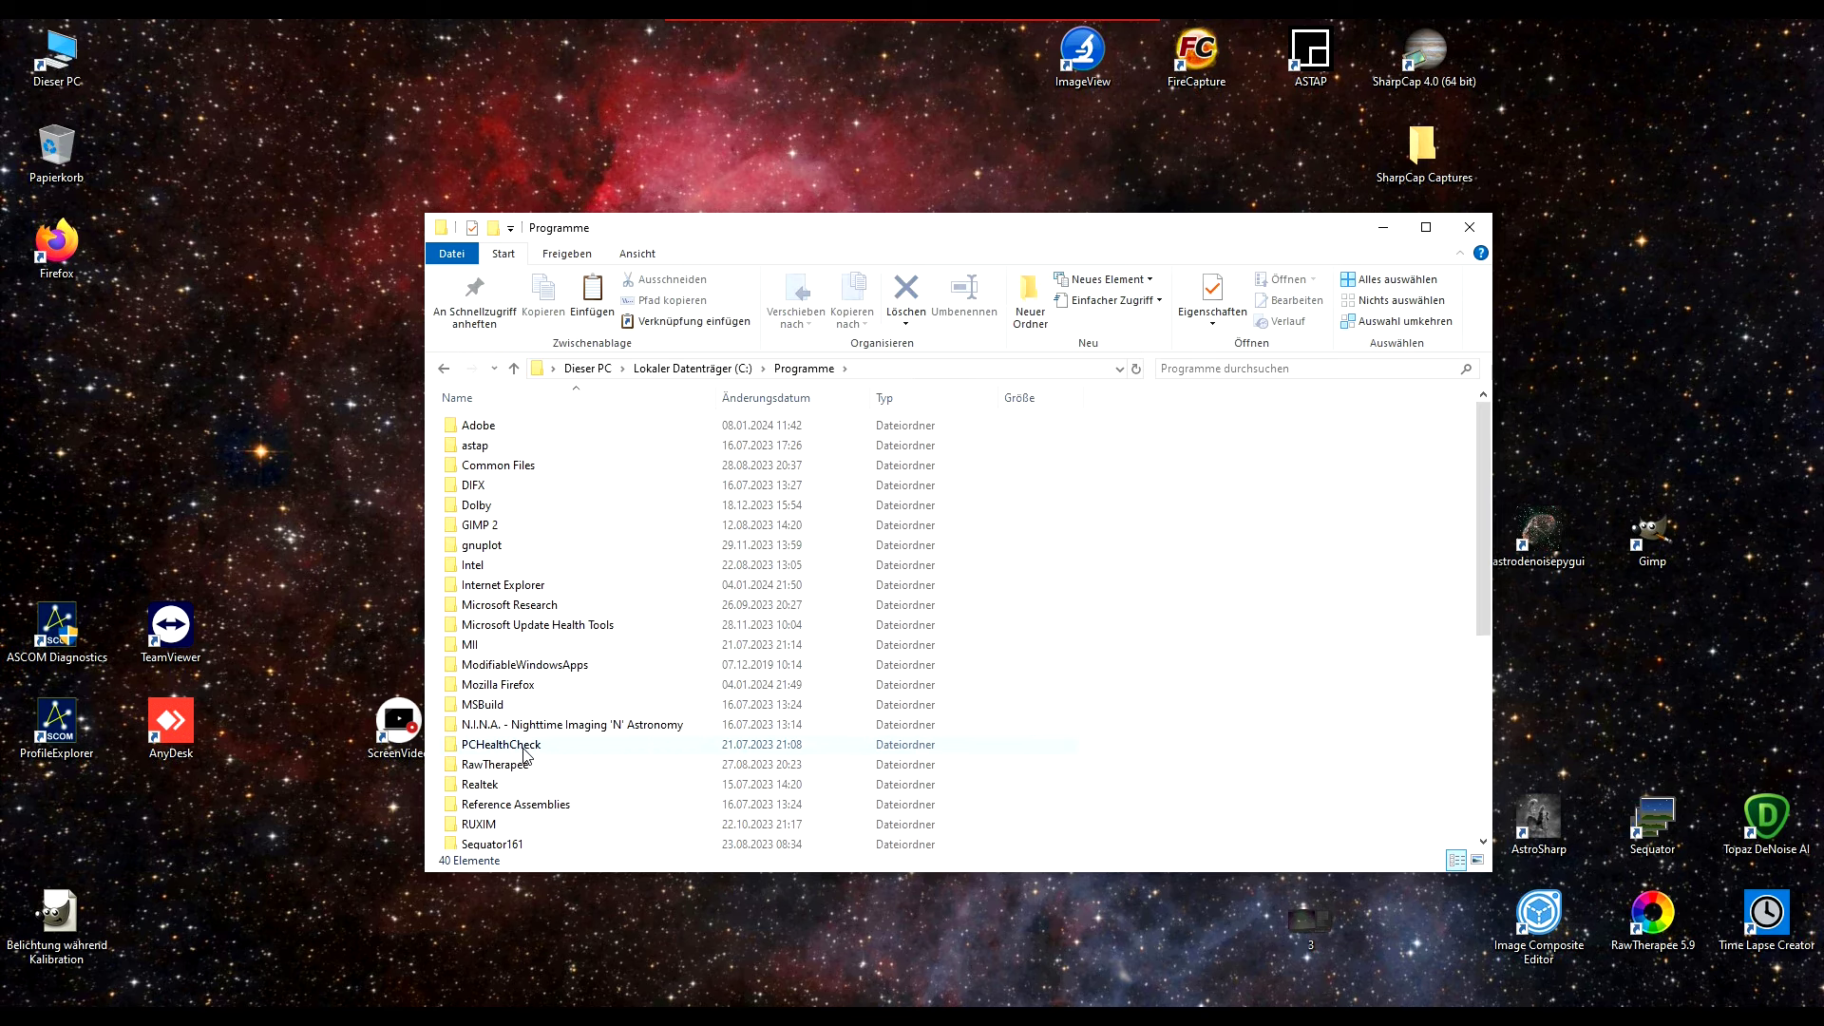
pyautogui.scroll(-3, 525, 755)
pyautogui.click(480, 725)
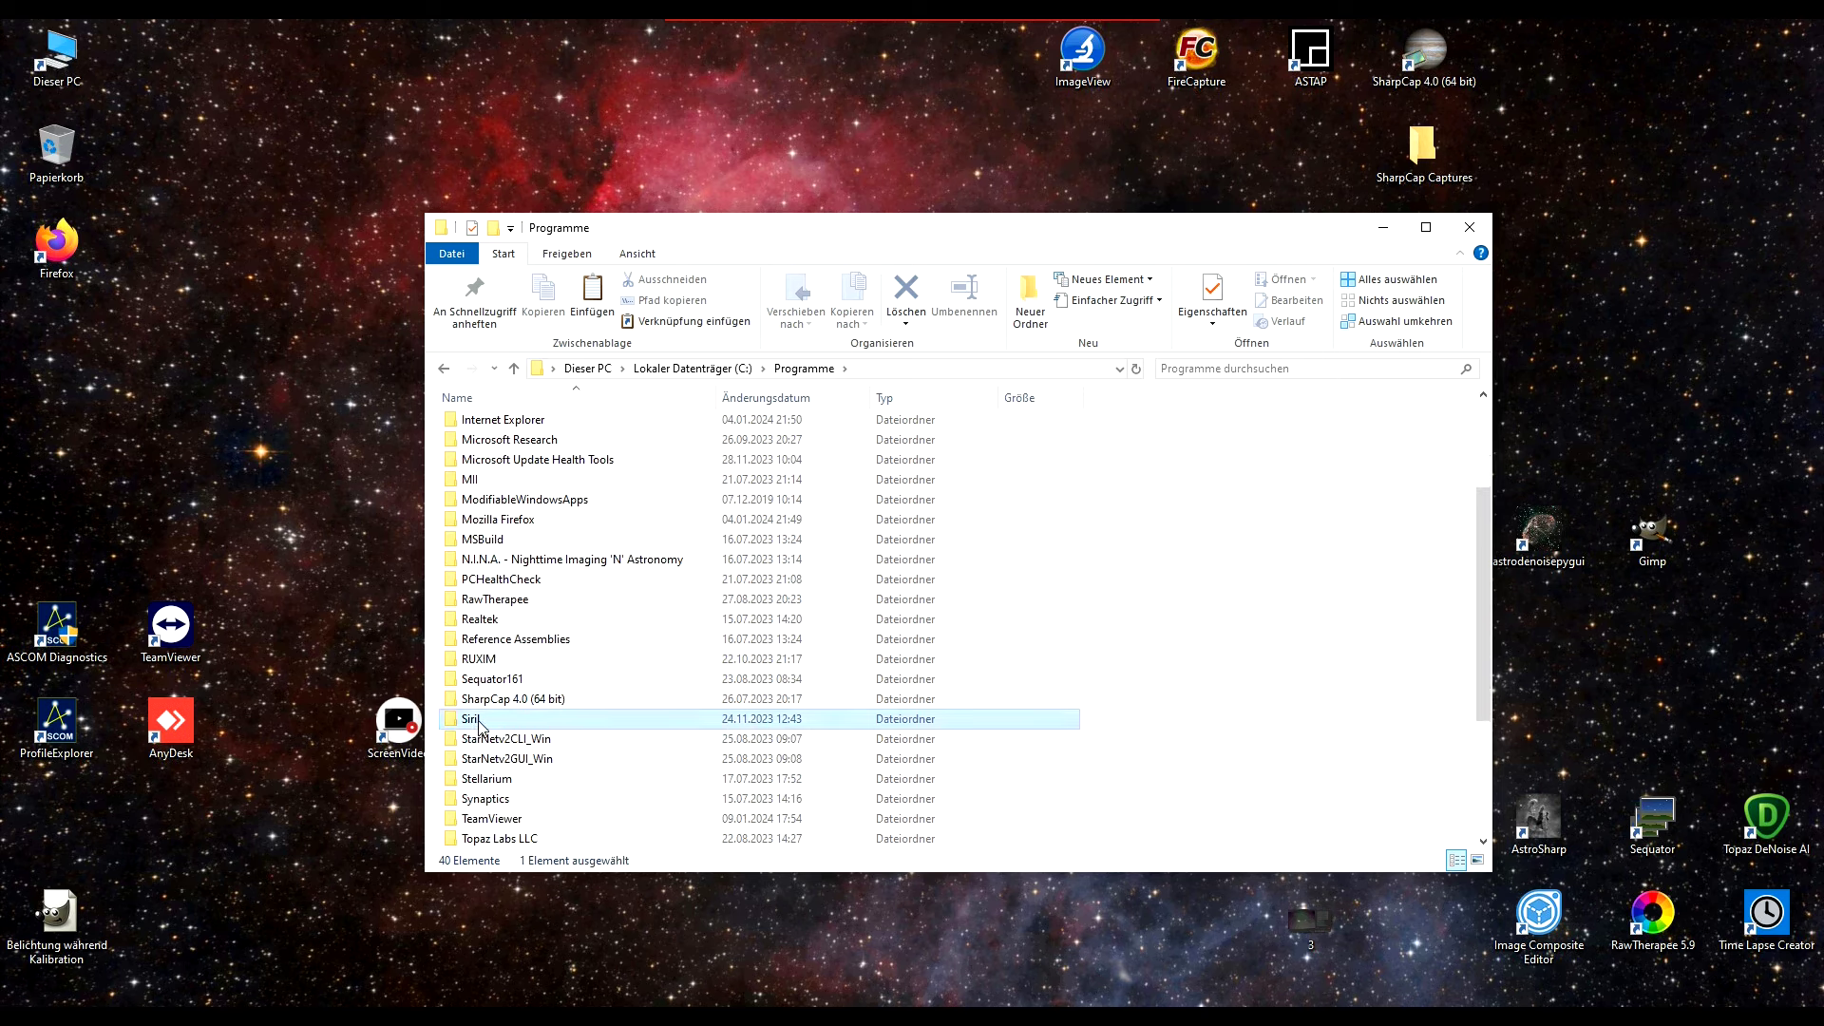
pyautogui.doubleClick(478, 722)
pyautogui.doubleClick(479, 507)
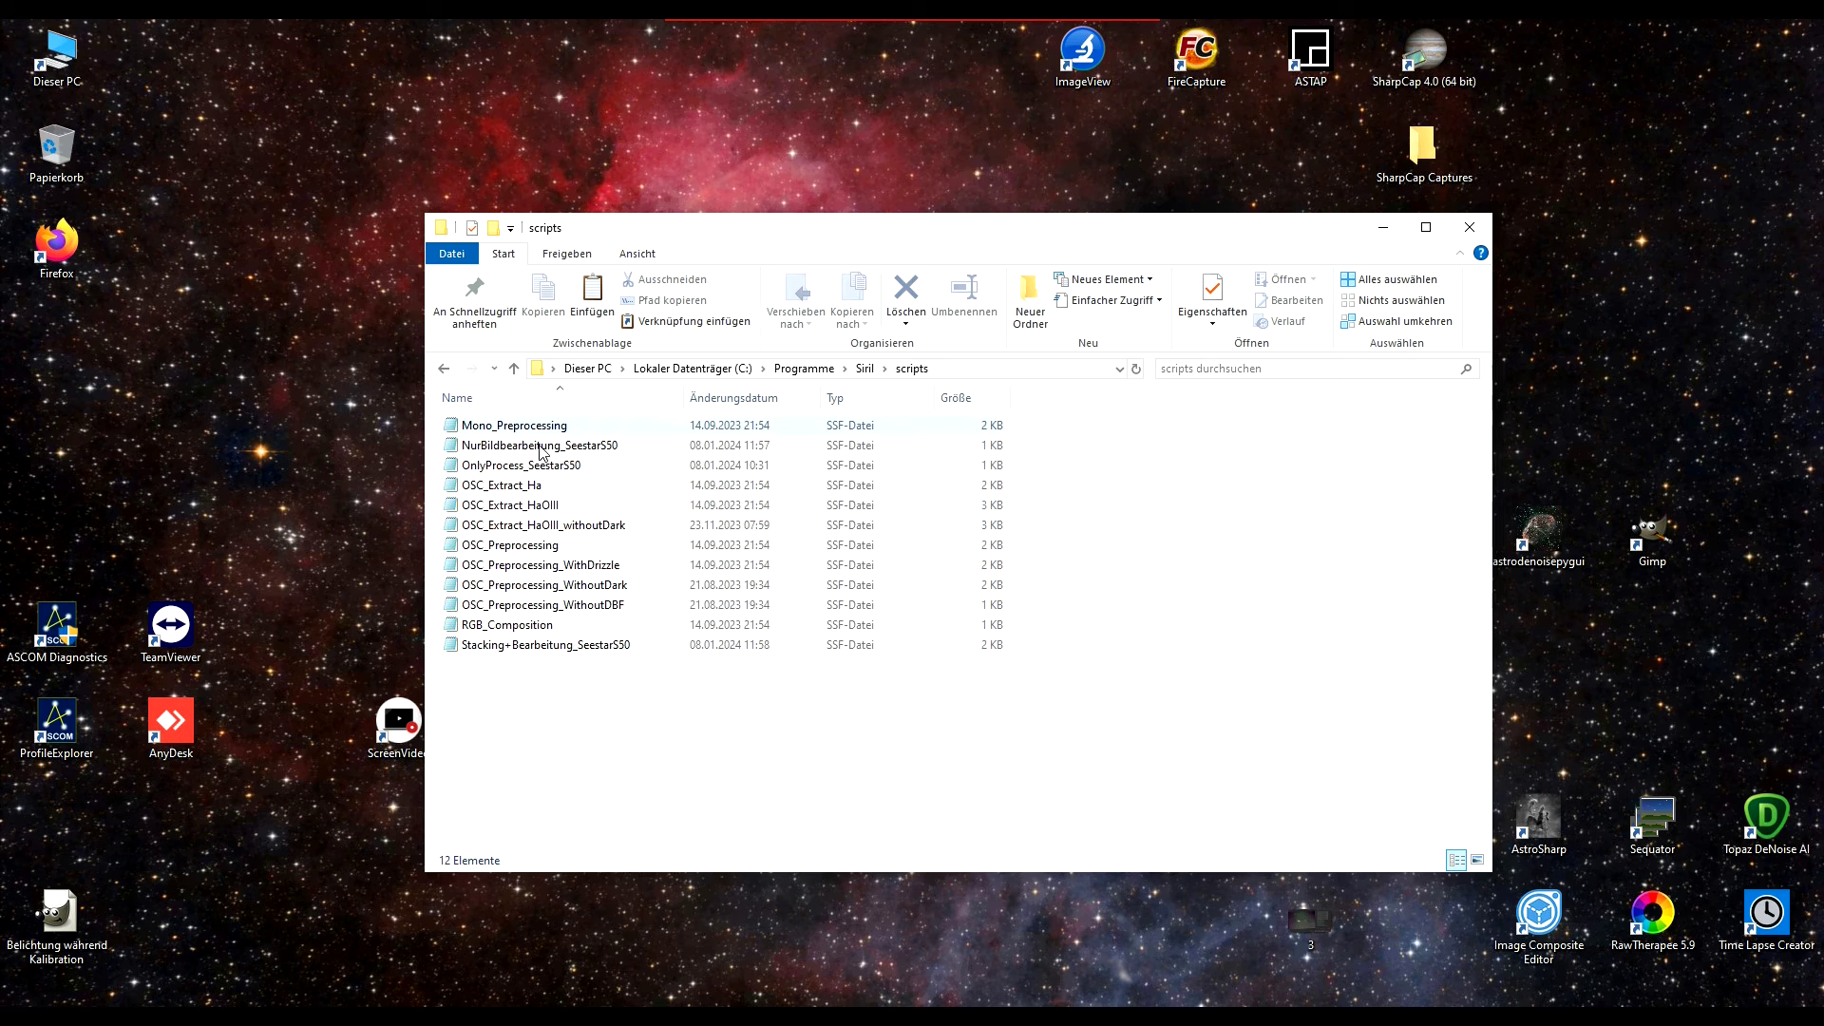
pyautogui.rightClick(544, 723)
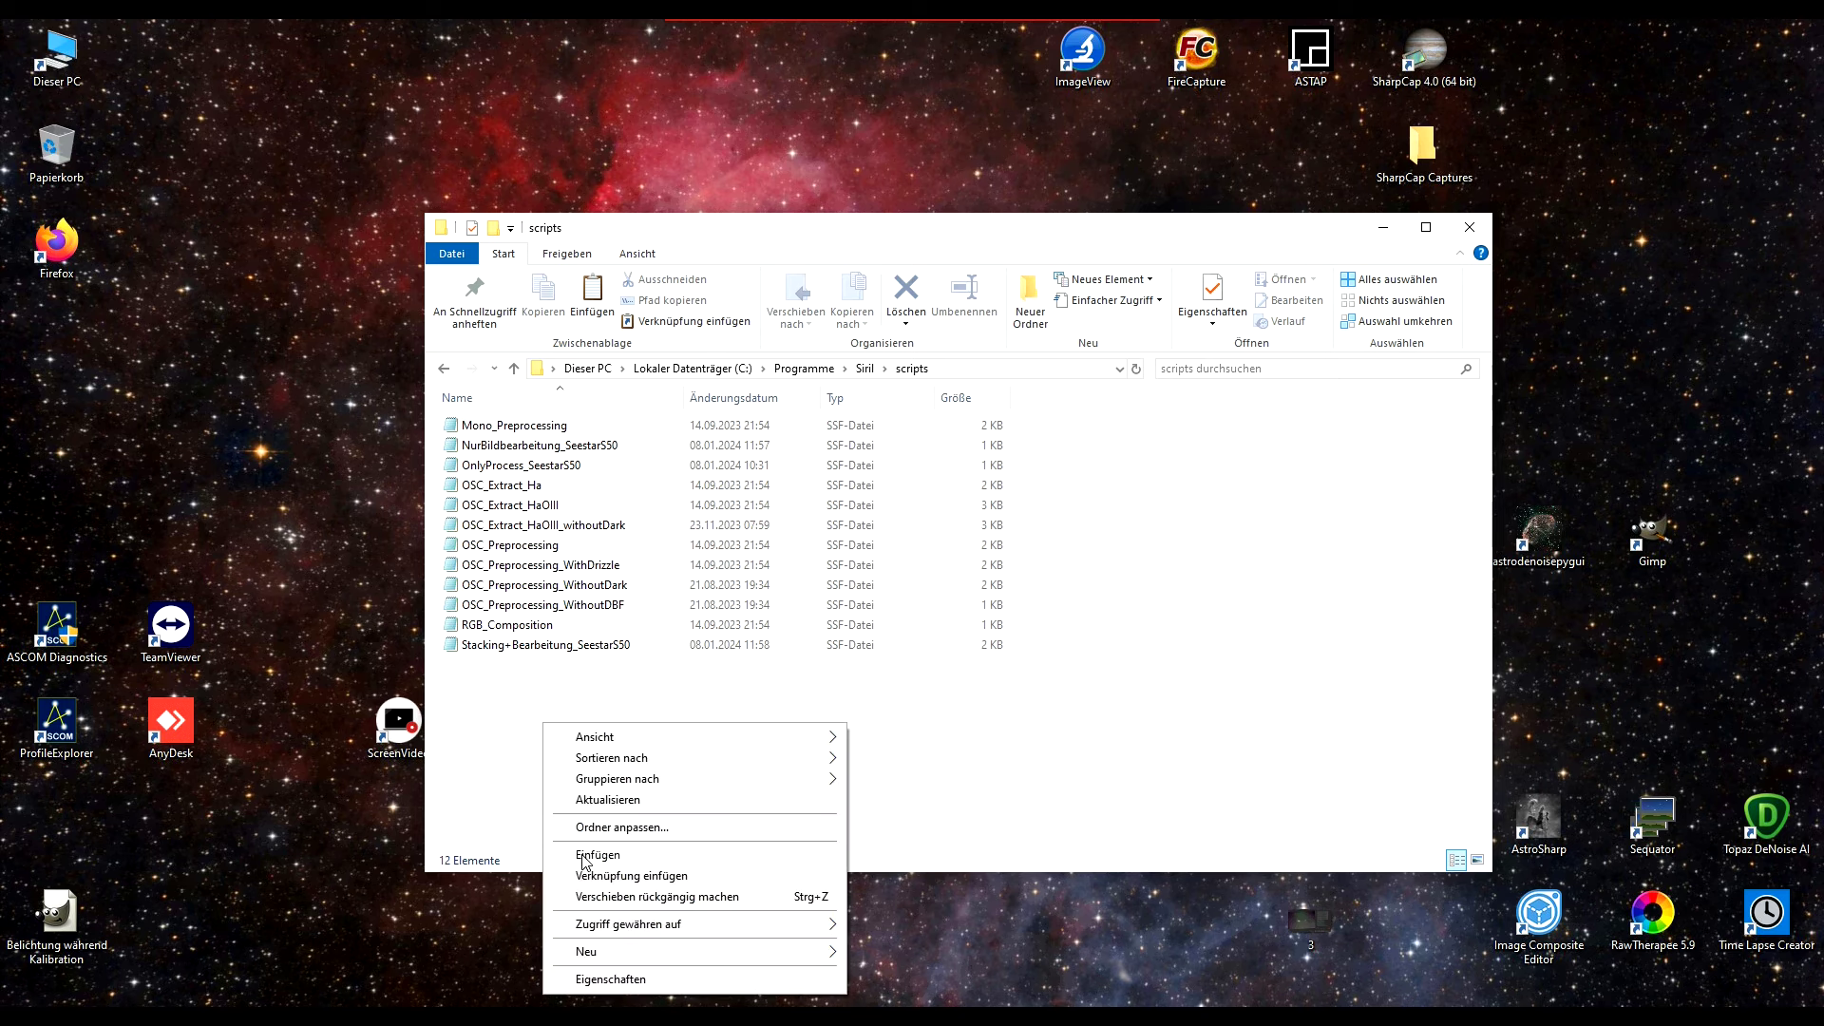
pyautogui.click(490, 704)
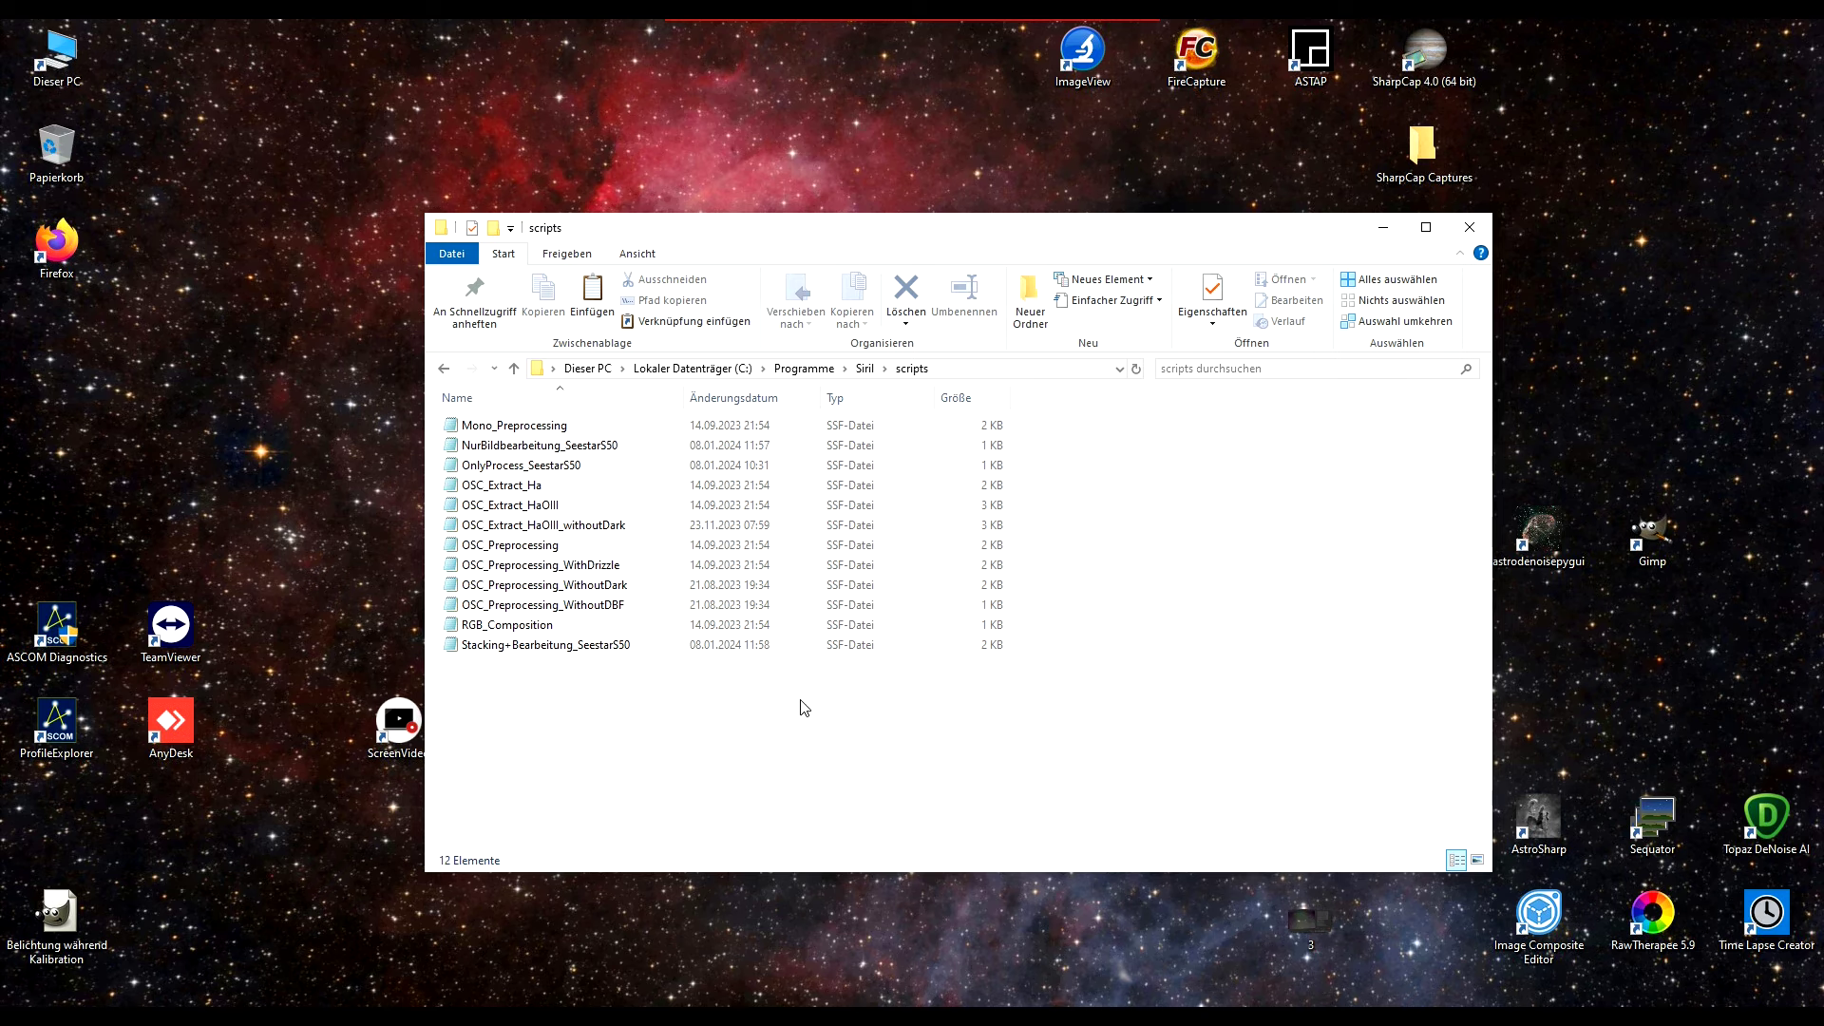
pyautogui.click(1385, 233)
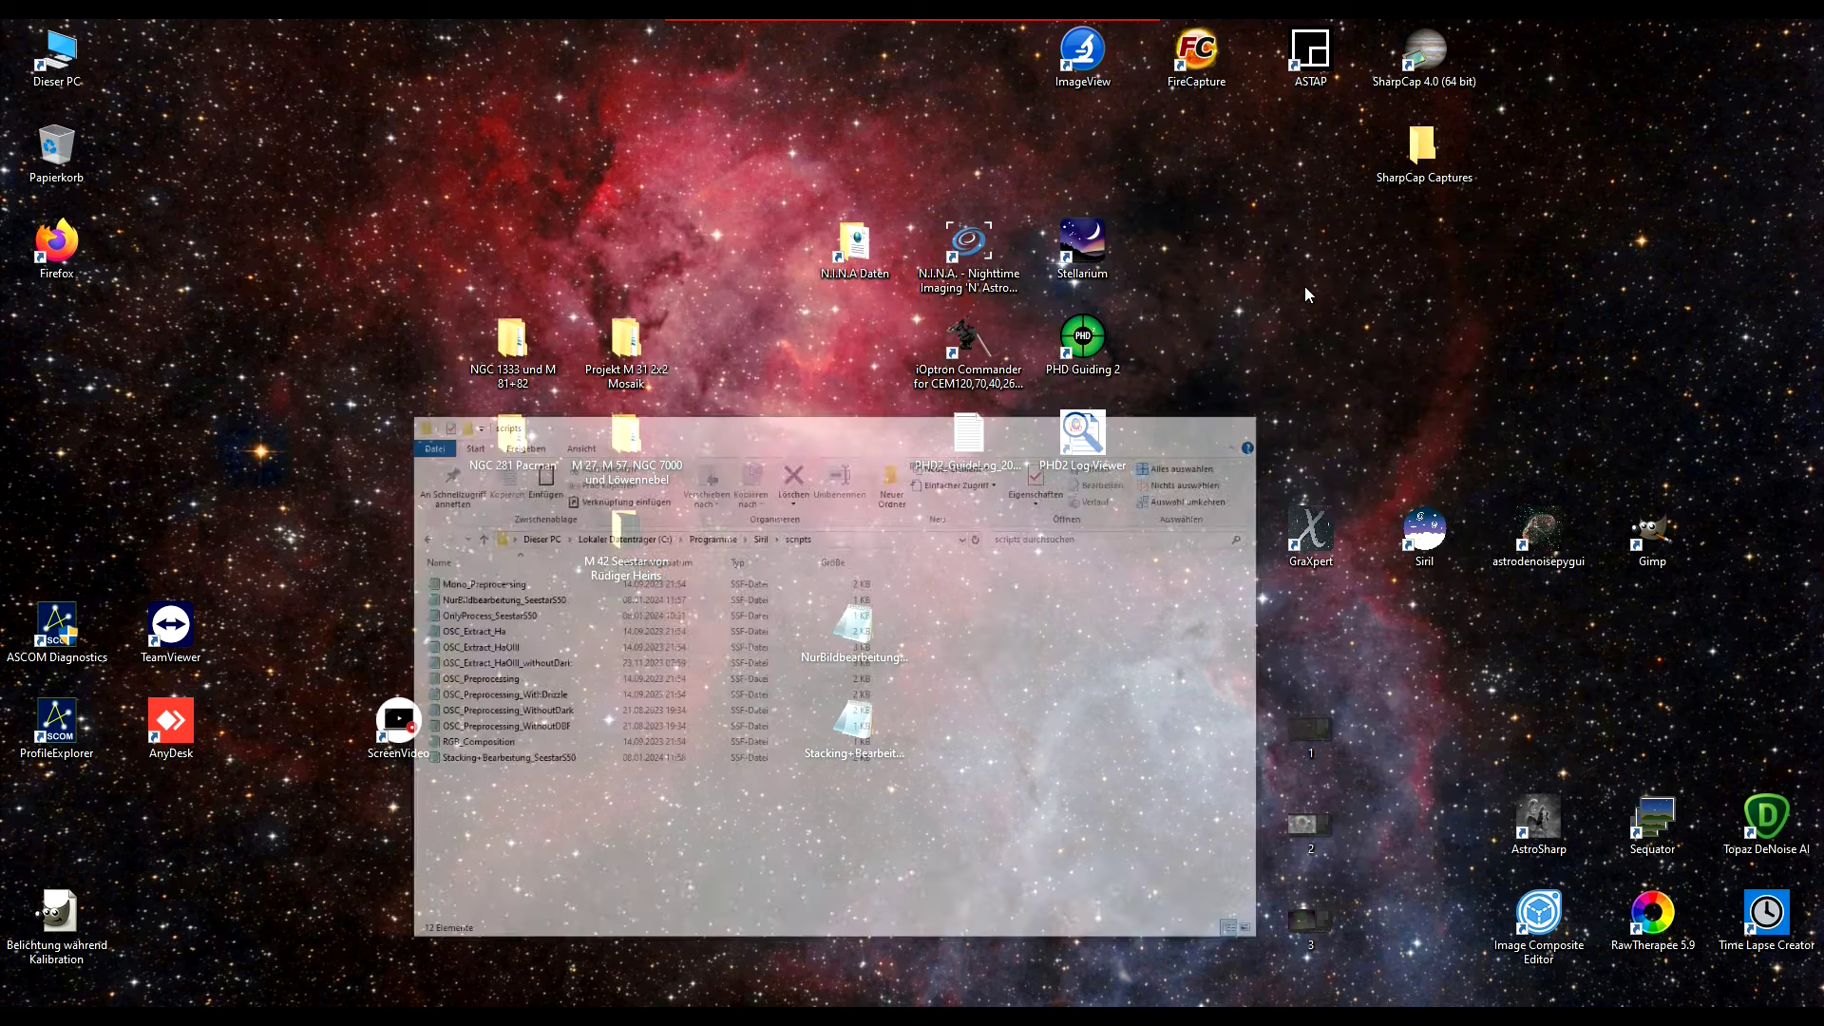
# Switch to Siril and check its script list for the two Seestar S50 scripts.
pyautogui.click(695, 940)
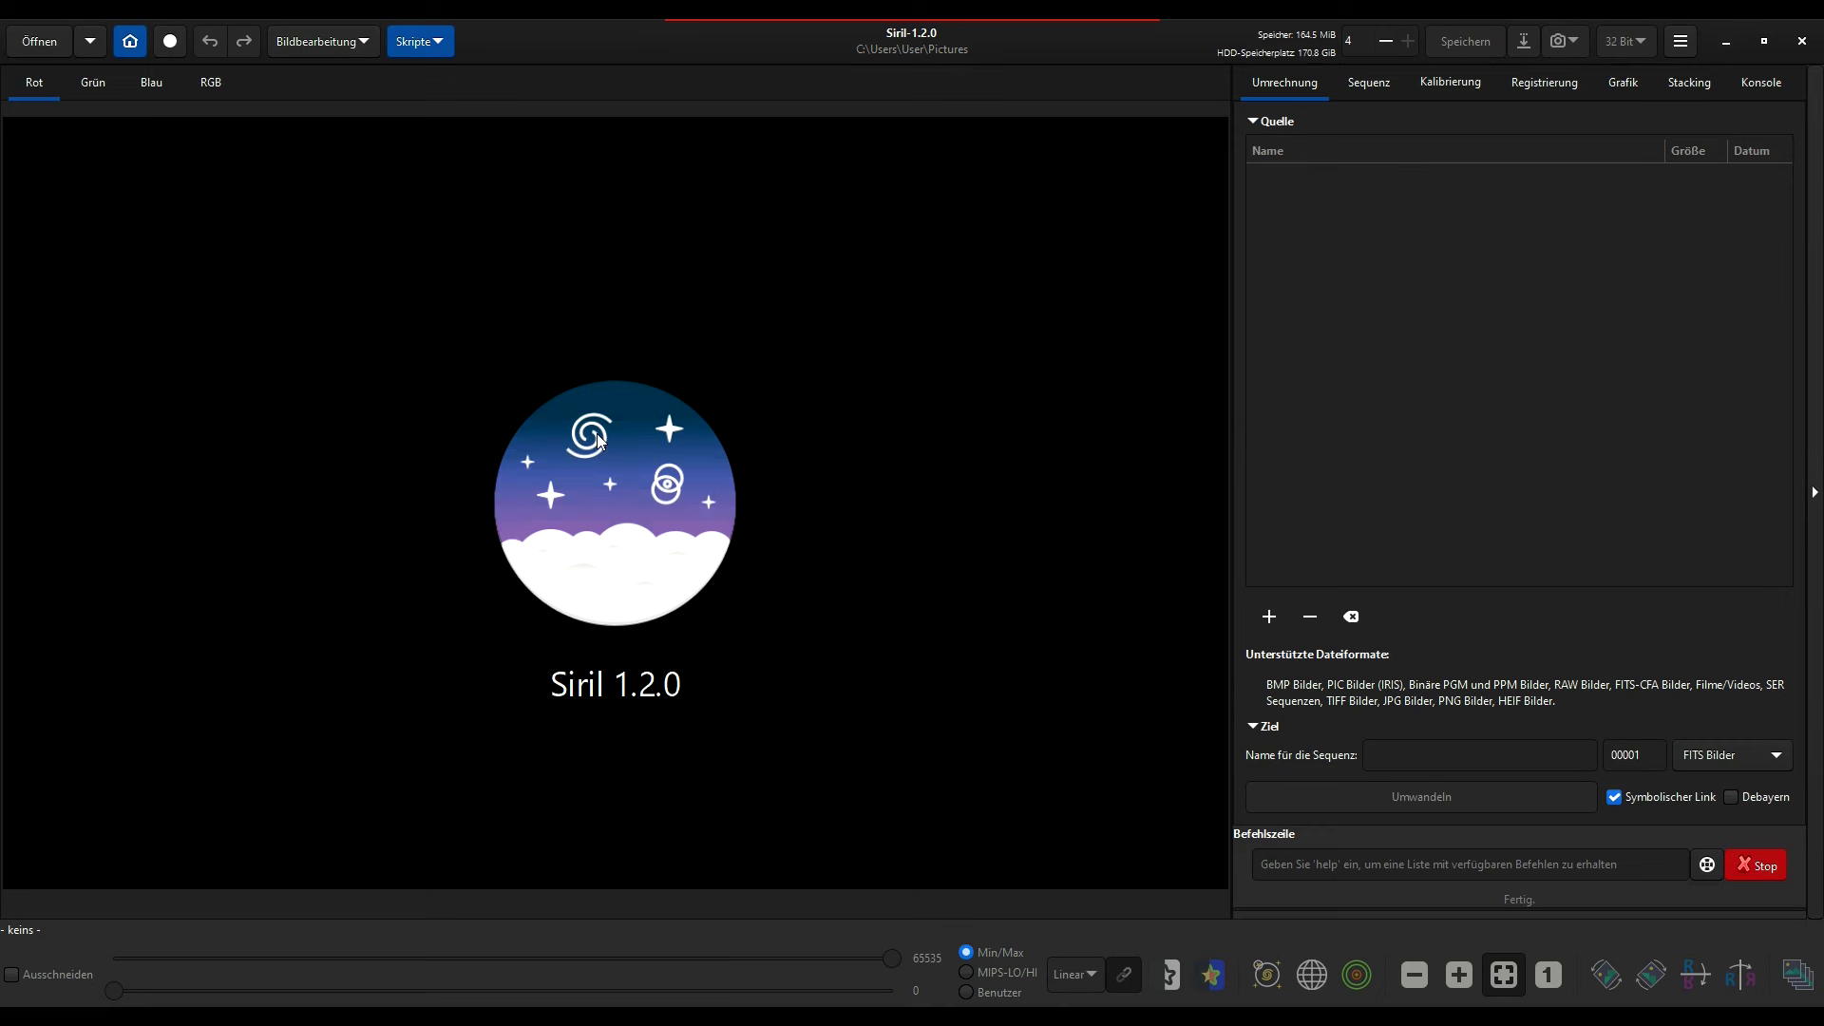
pyautogui.click(435, 53)
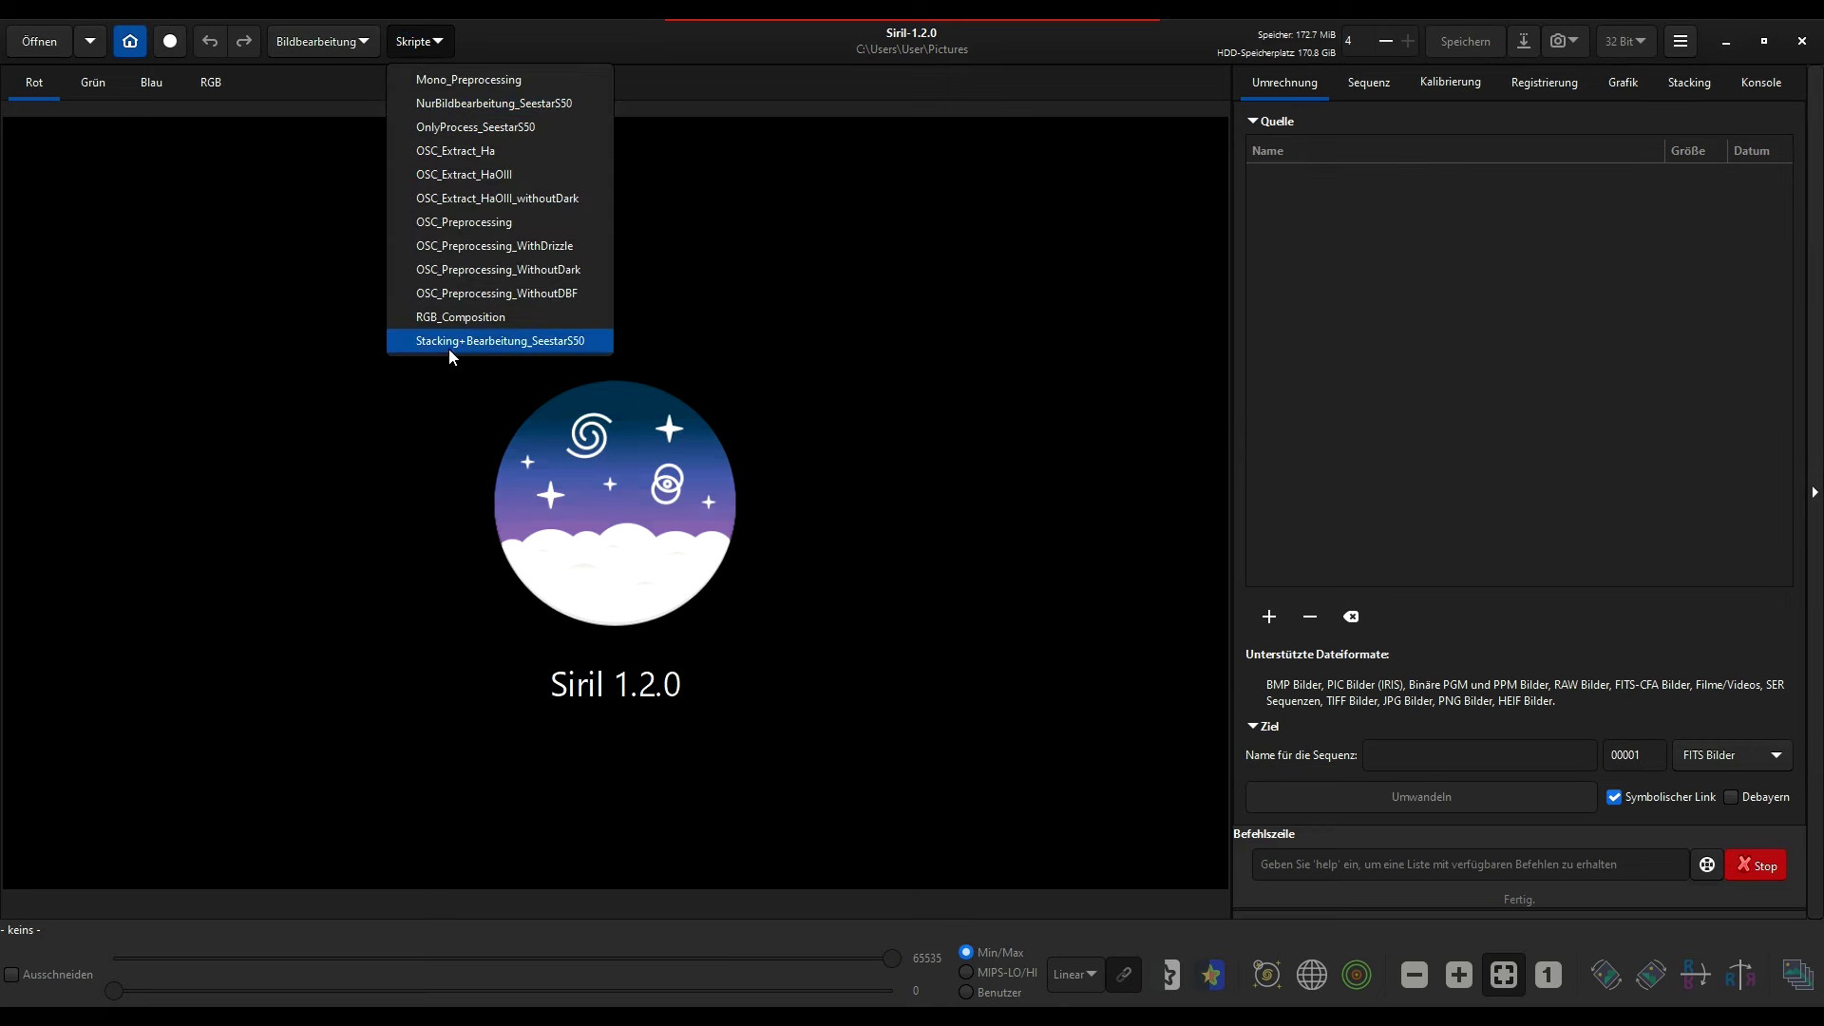
pyautogui.click(435, 43)
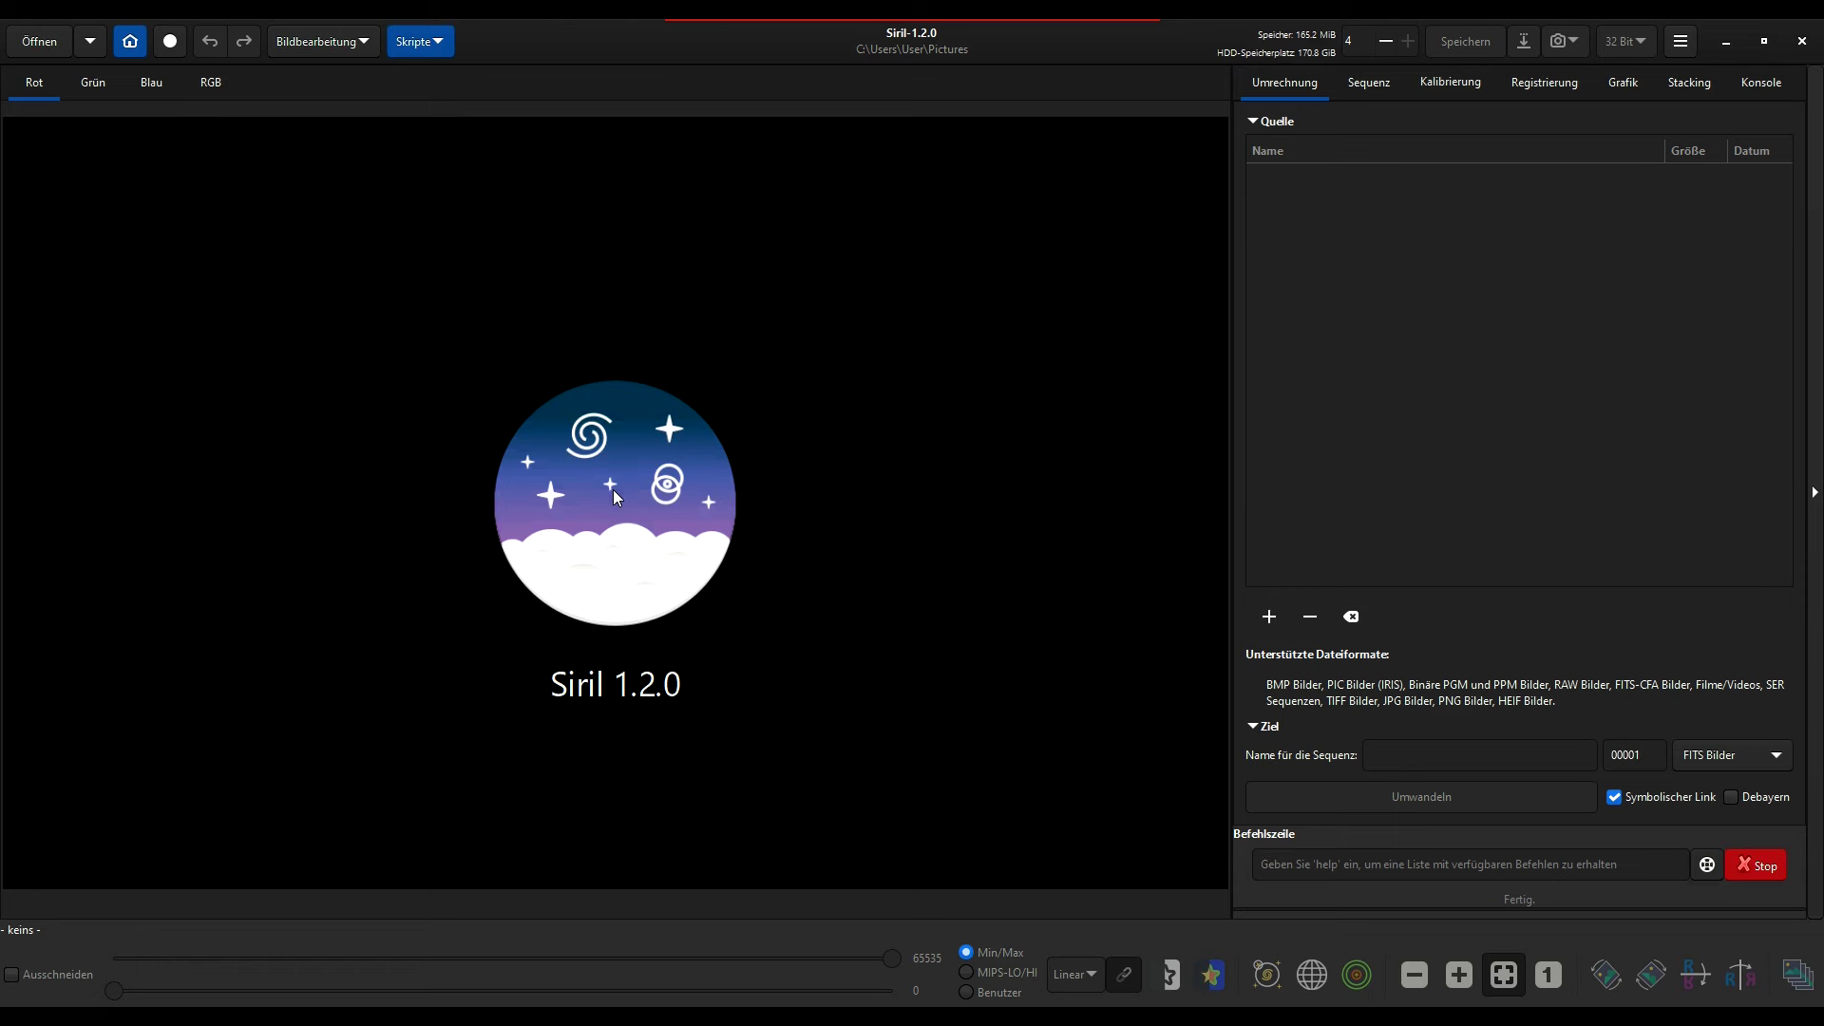
pyautogui.click(436, 52)
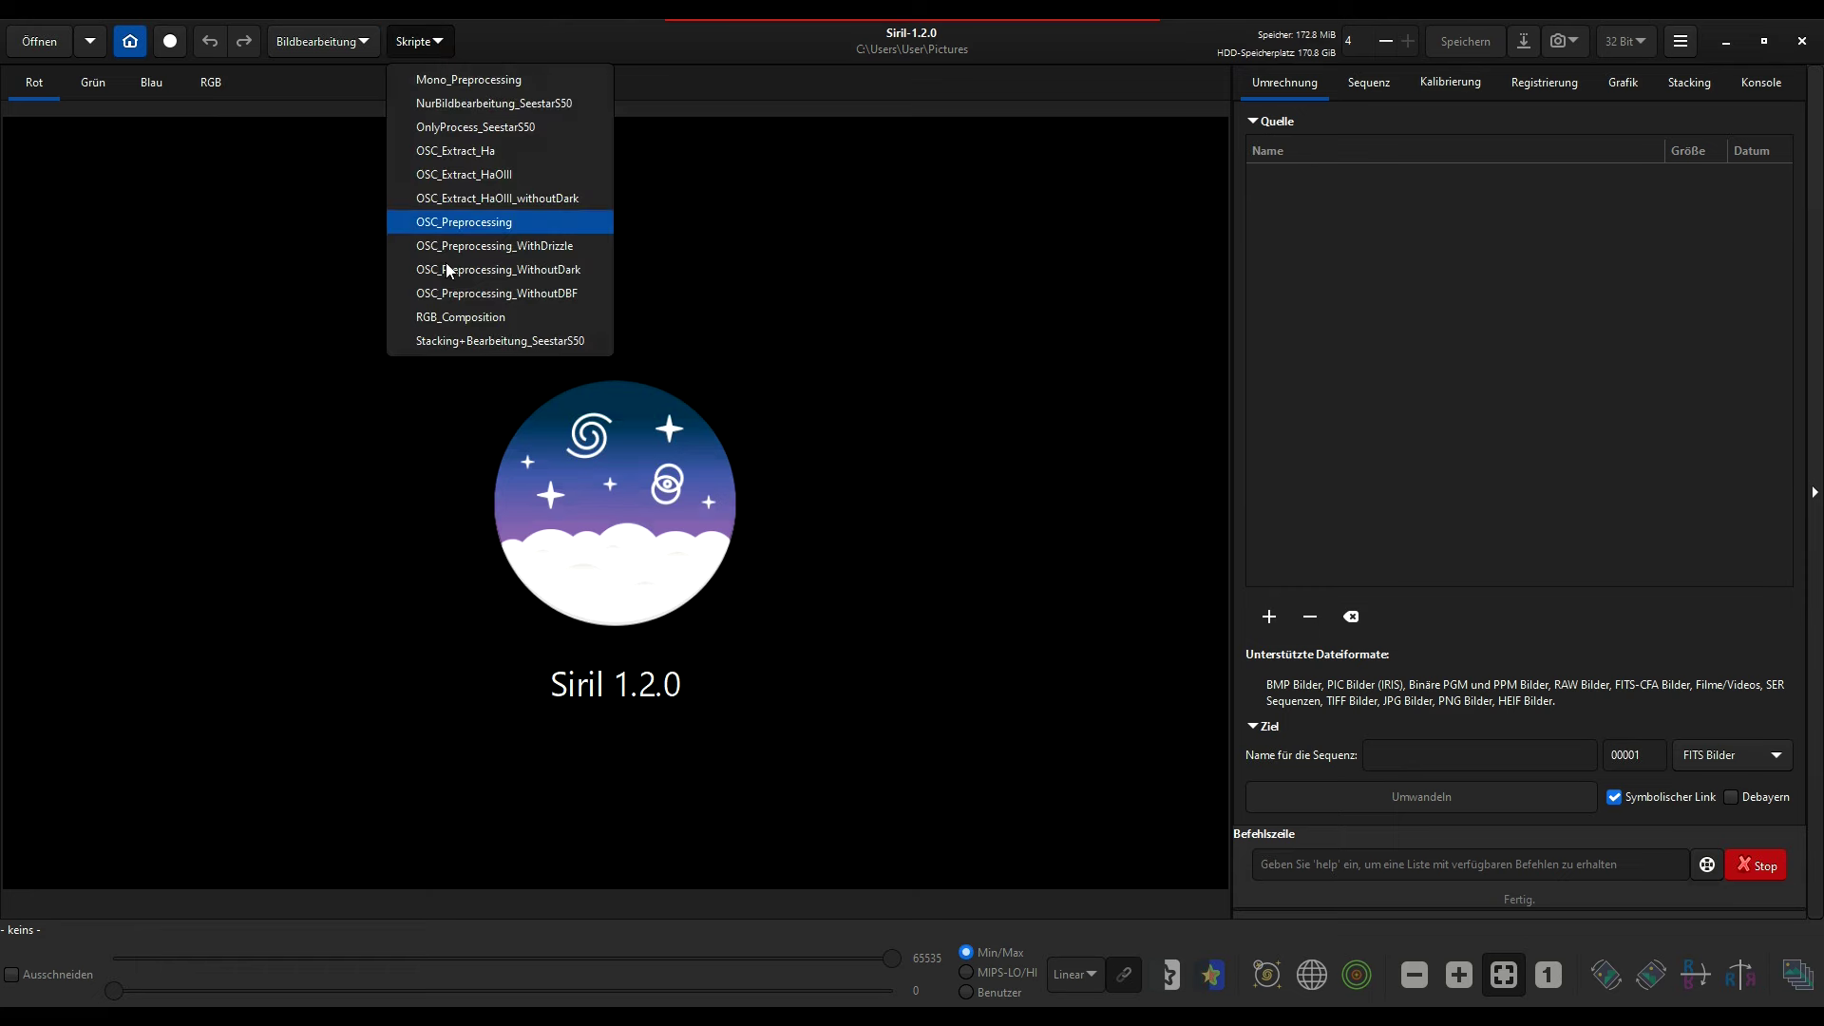
pyautogui.click(437, 43)
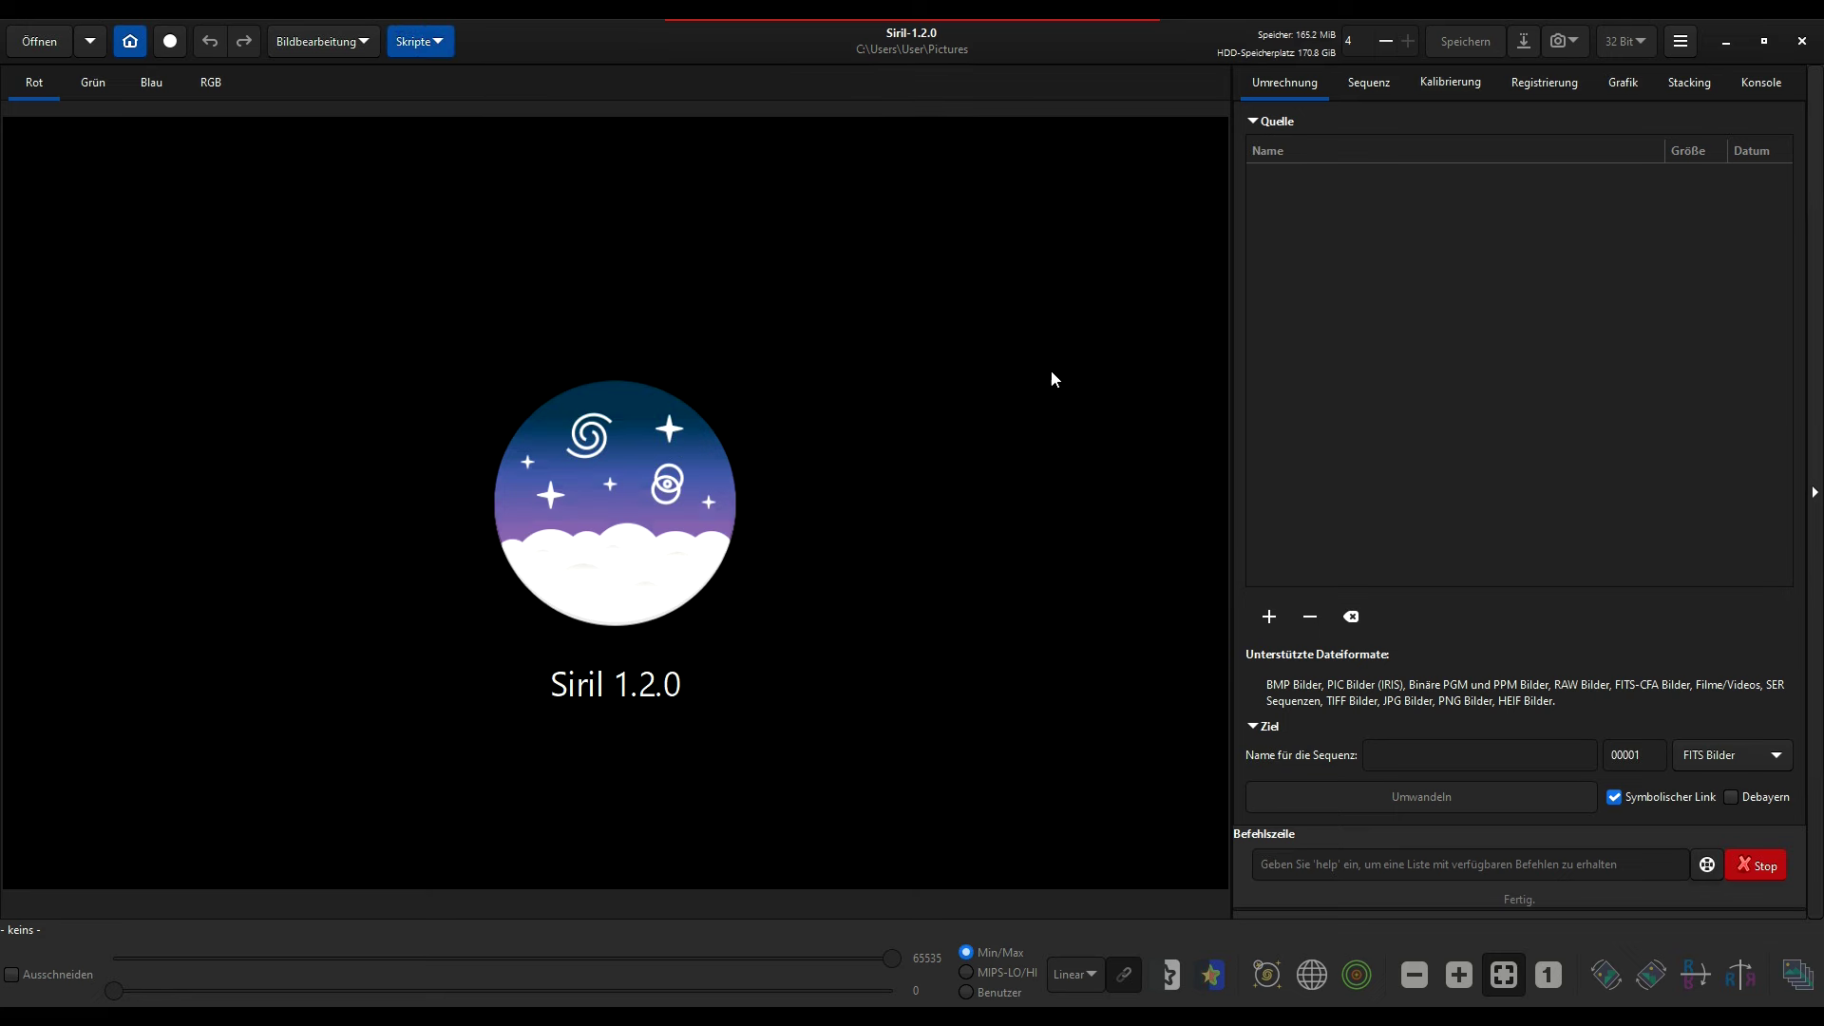
# Enter reloadscripts in the command line and open the list of available scripts.
pyautogui.click(1310, 868)
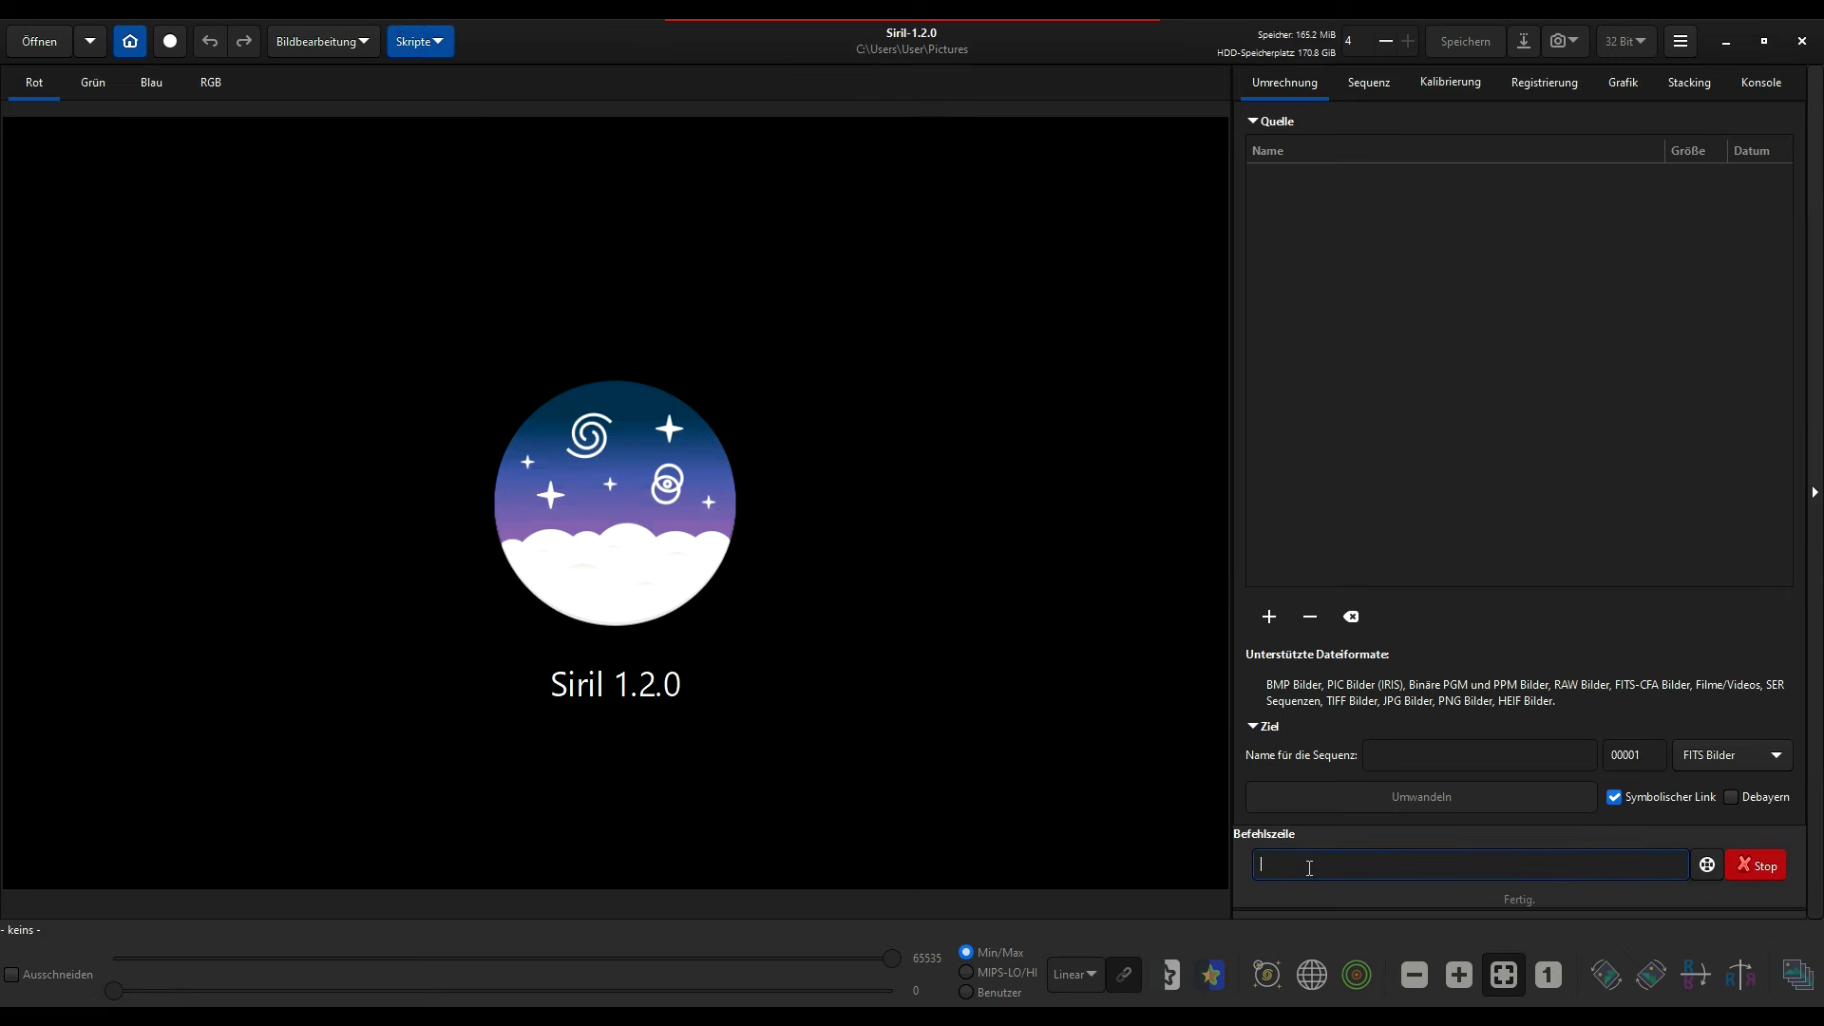
pyautogui.write('reloadscripts')
pyautogui.press('End')
pyautogui.click(423, 43)
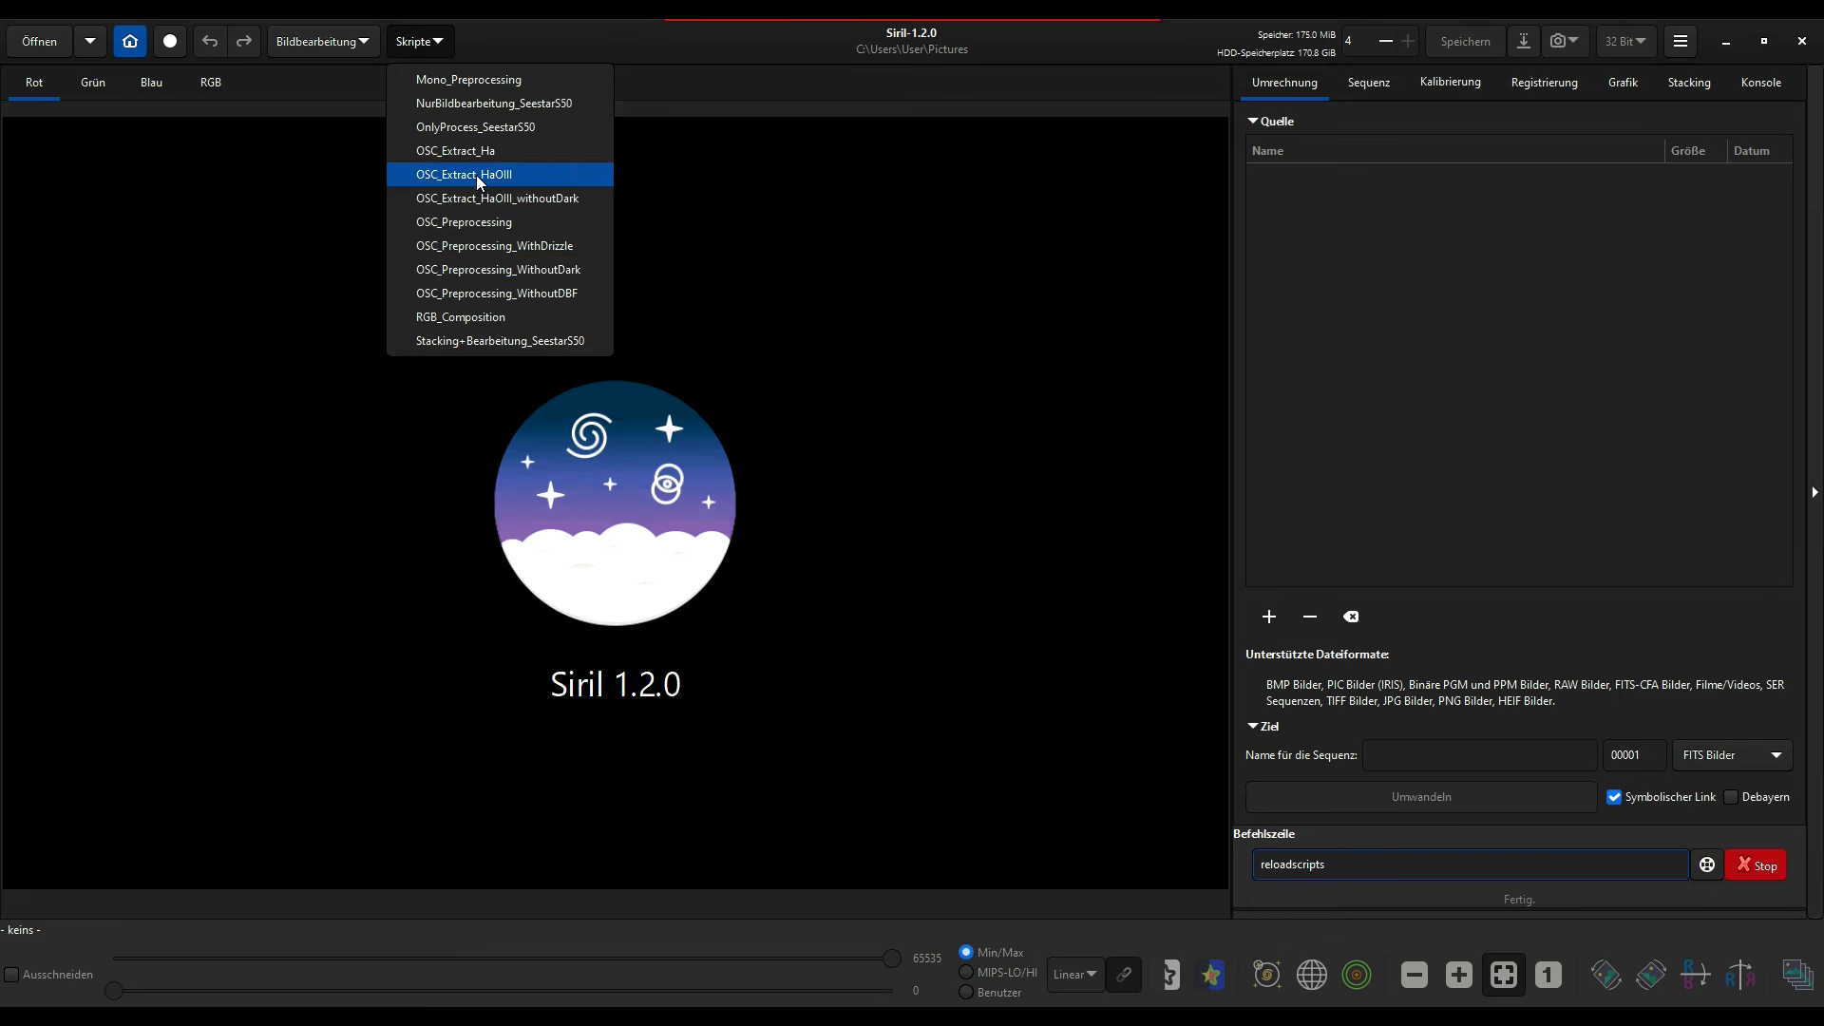
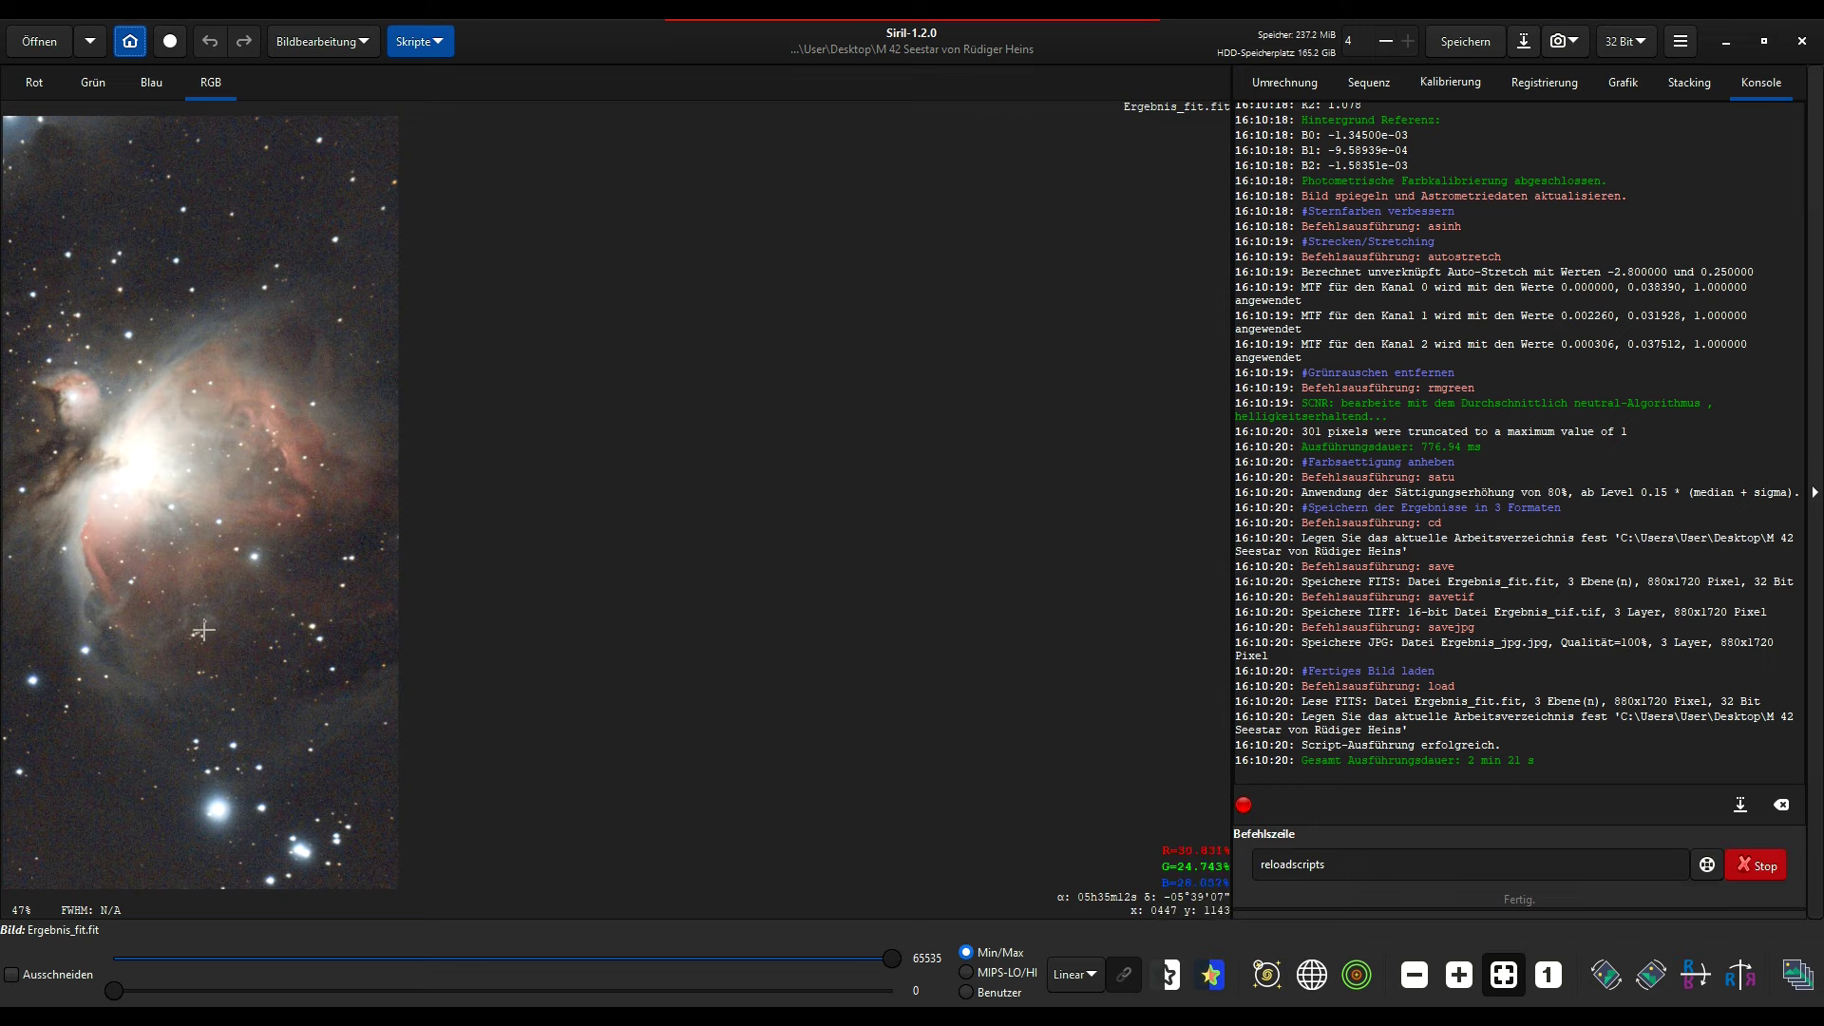
# Preview a global colour saturation with strength 0.51 and background factor 0.22 on the Ergebnis_fit image, and cancel it.
pyautogui.click(308, 47)
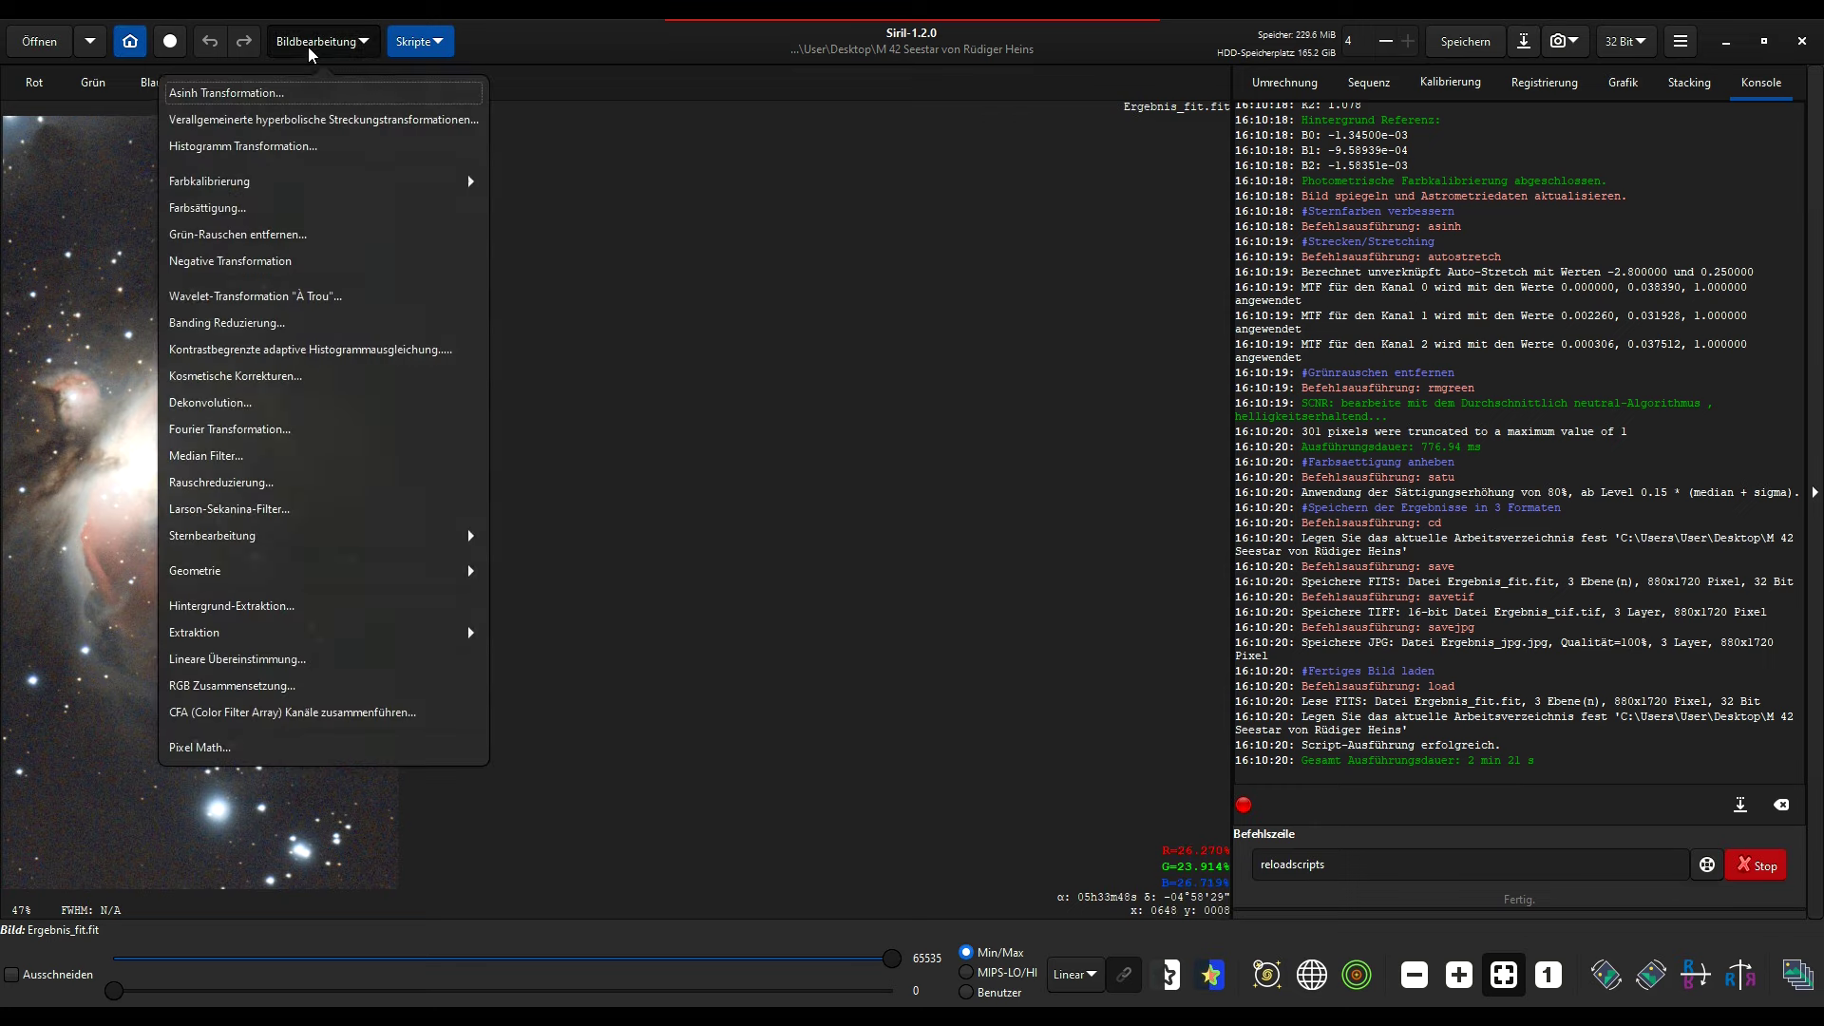
pyautogui.click(209, 210)
pyautogui.moveTo(996, 484); pyautogui.dragTo(1051, 488)
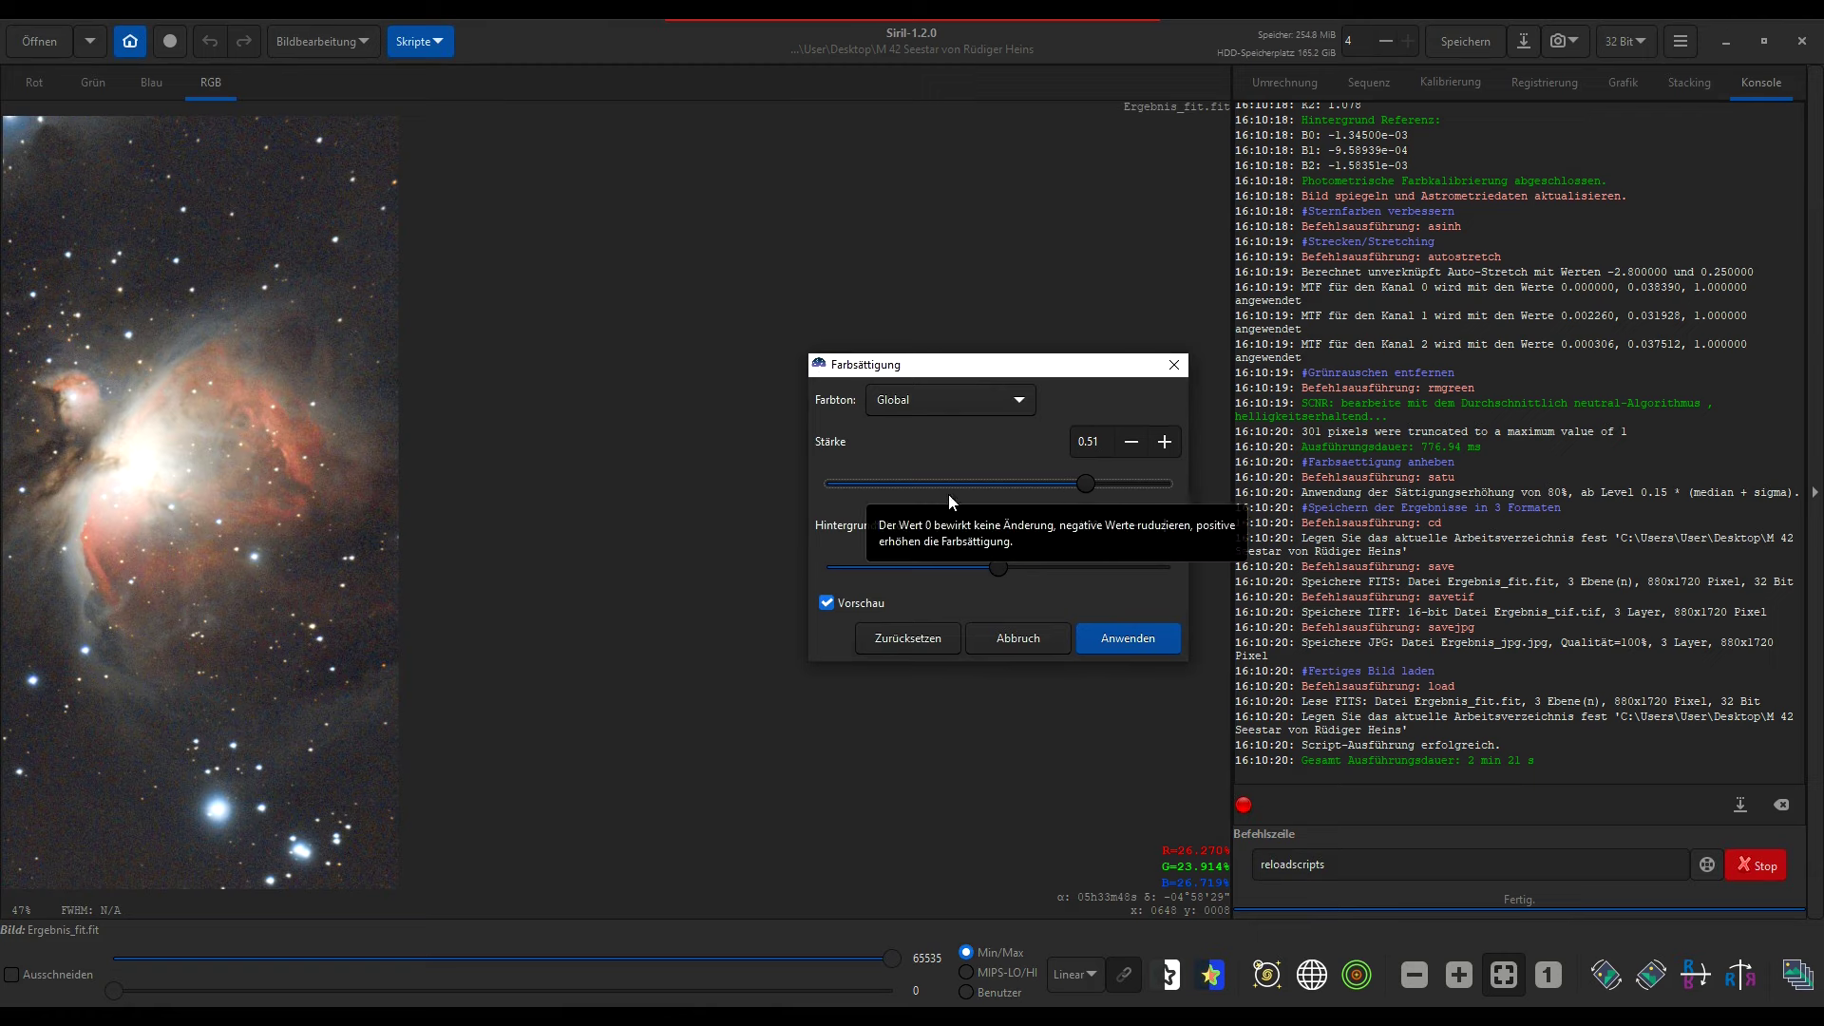
pyautogui.moveTo(993, 567); pyautogui.dragTo(862, 569)
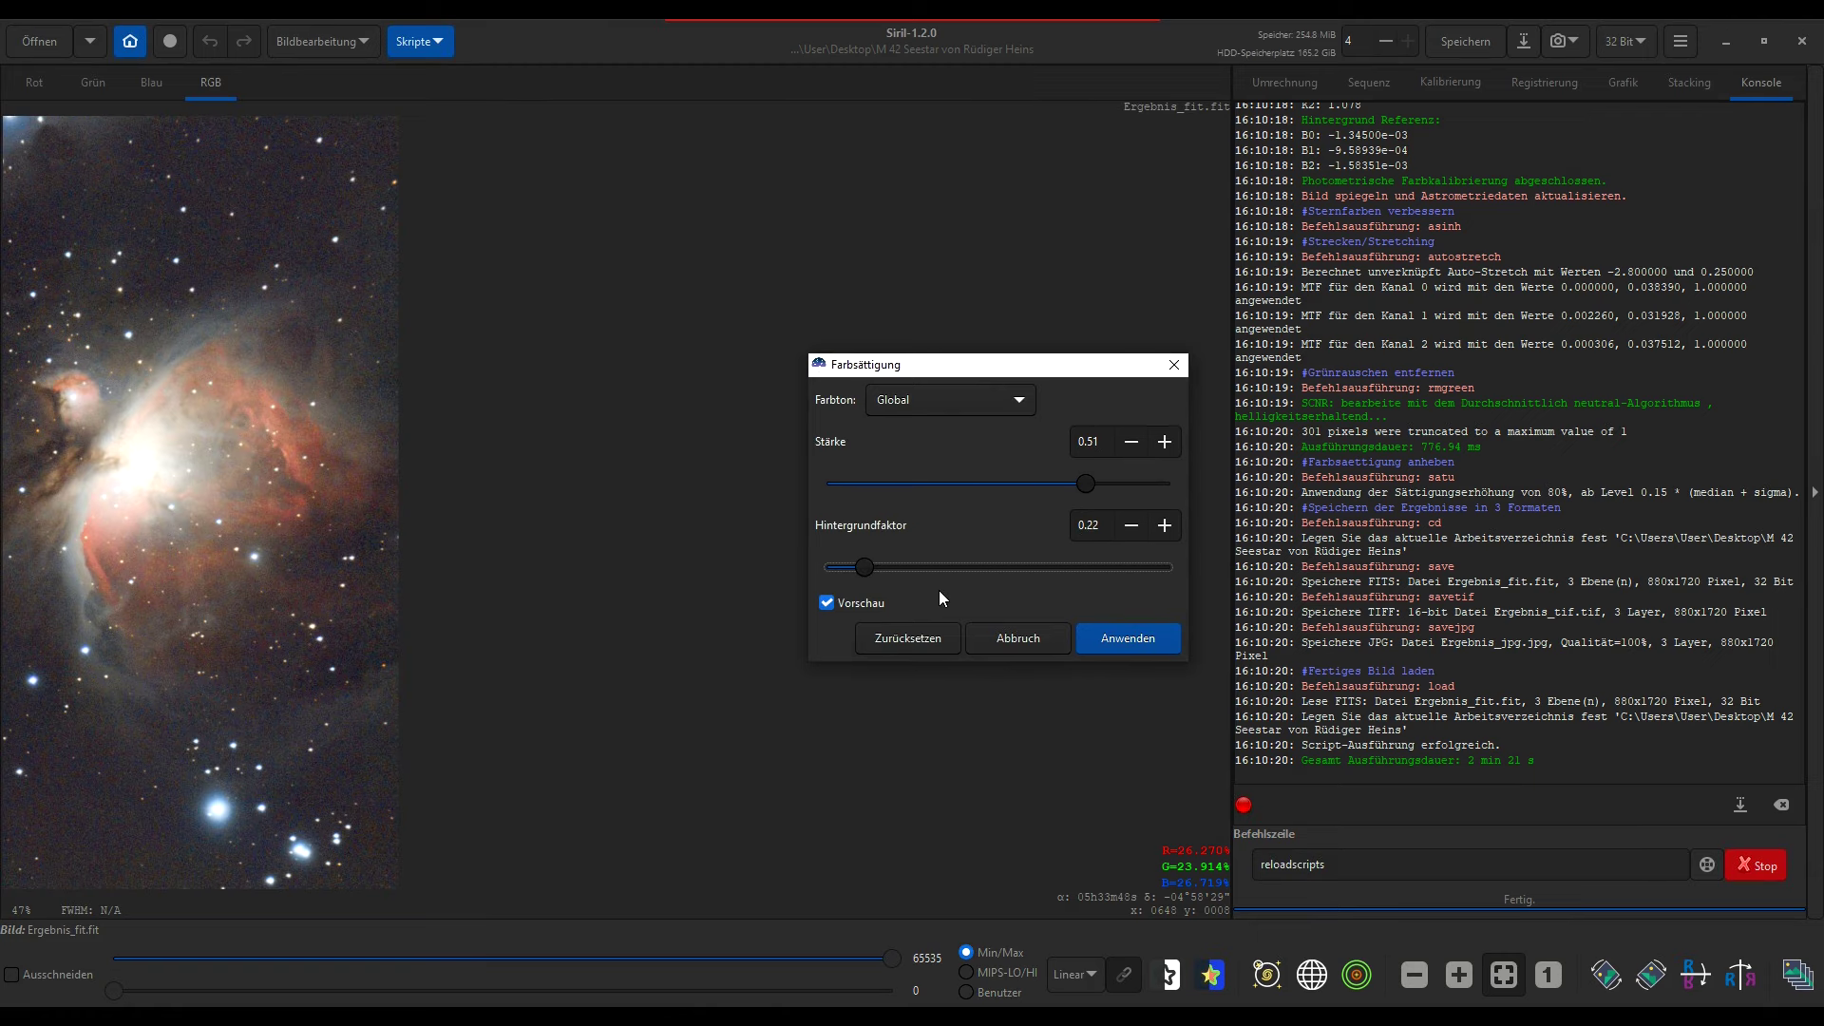
pyautogui.click(1017, 636)
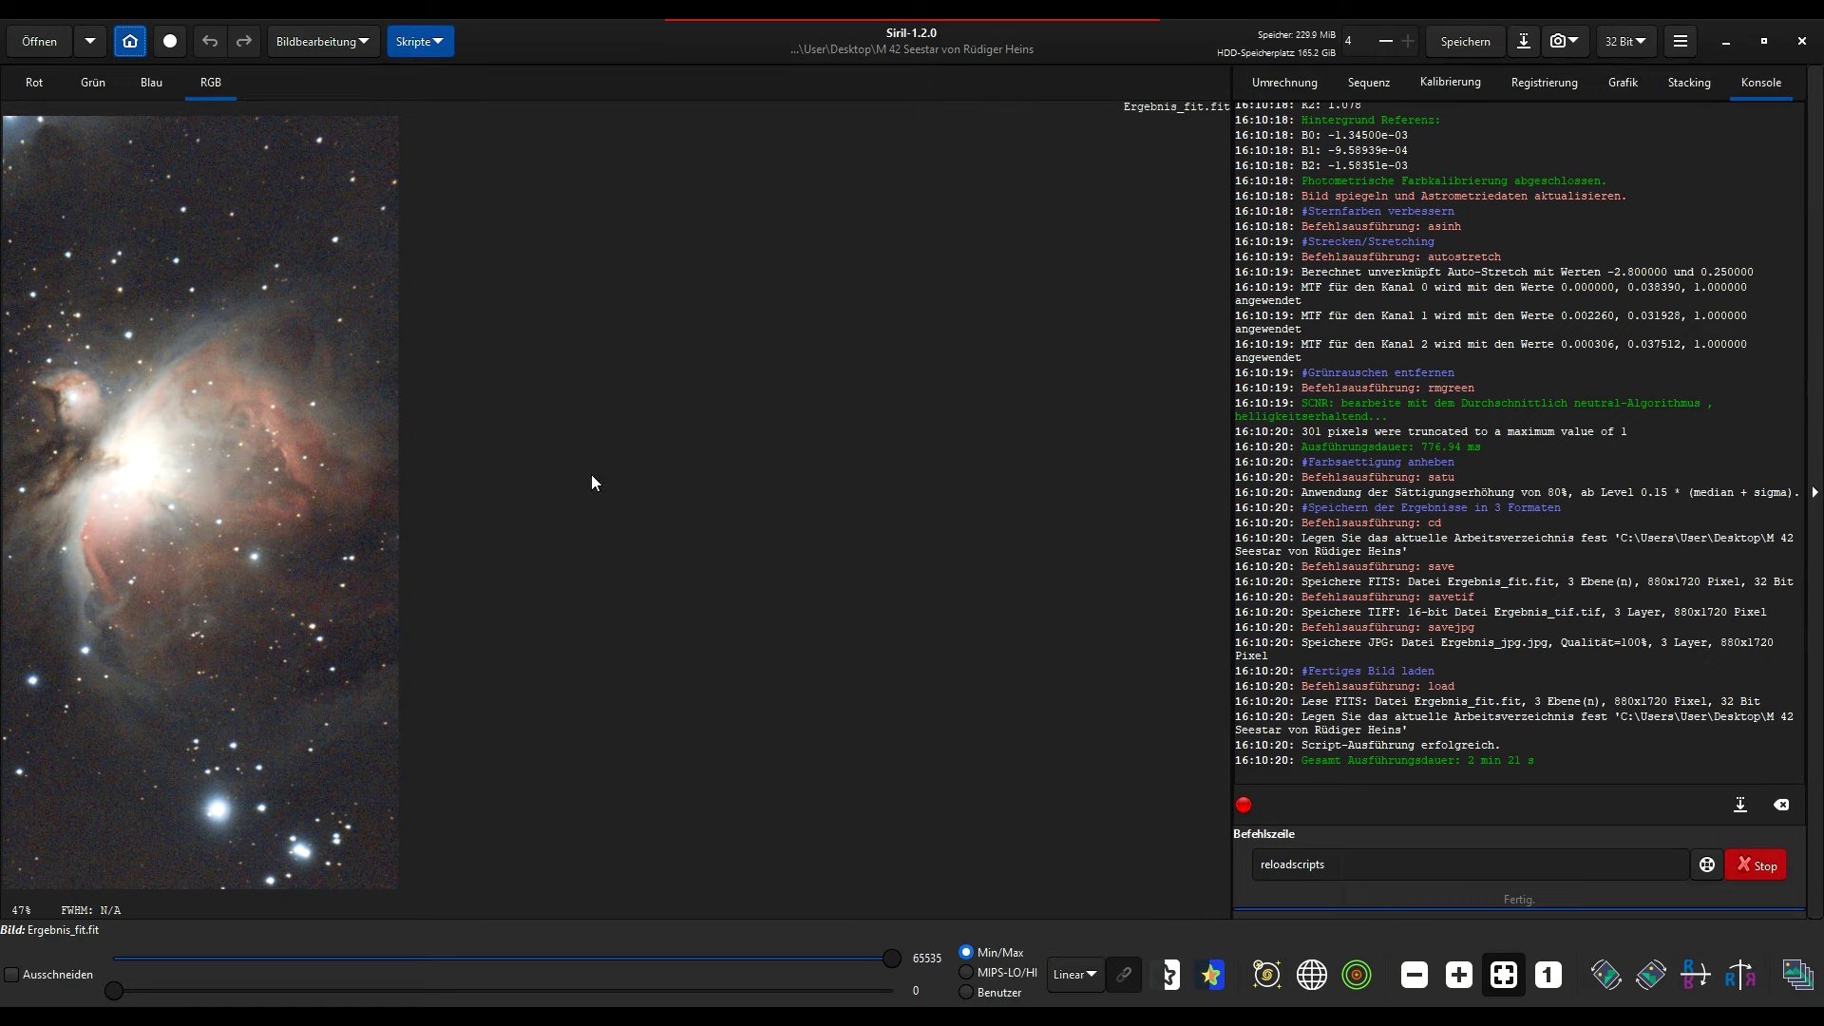
# Go from the lights folder up to the M 42 folder and locate the Rohstack file among the script's output.
pyautogui.moveTo(389, 1016)
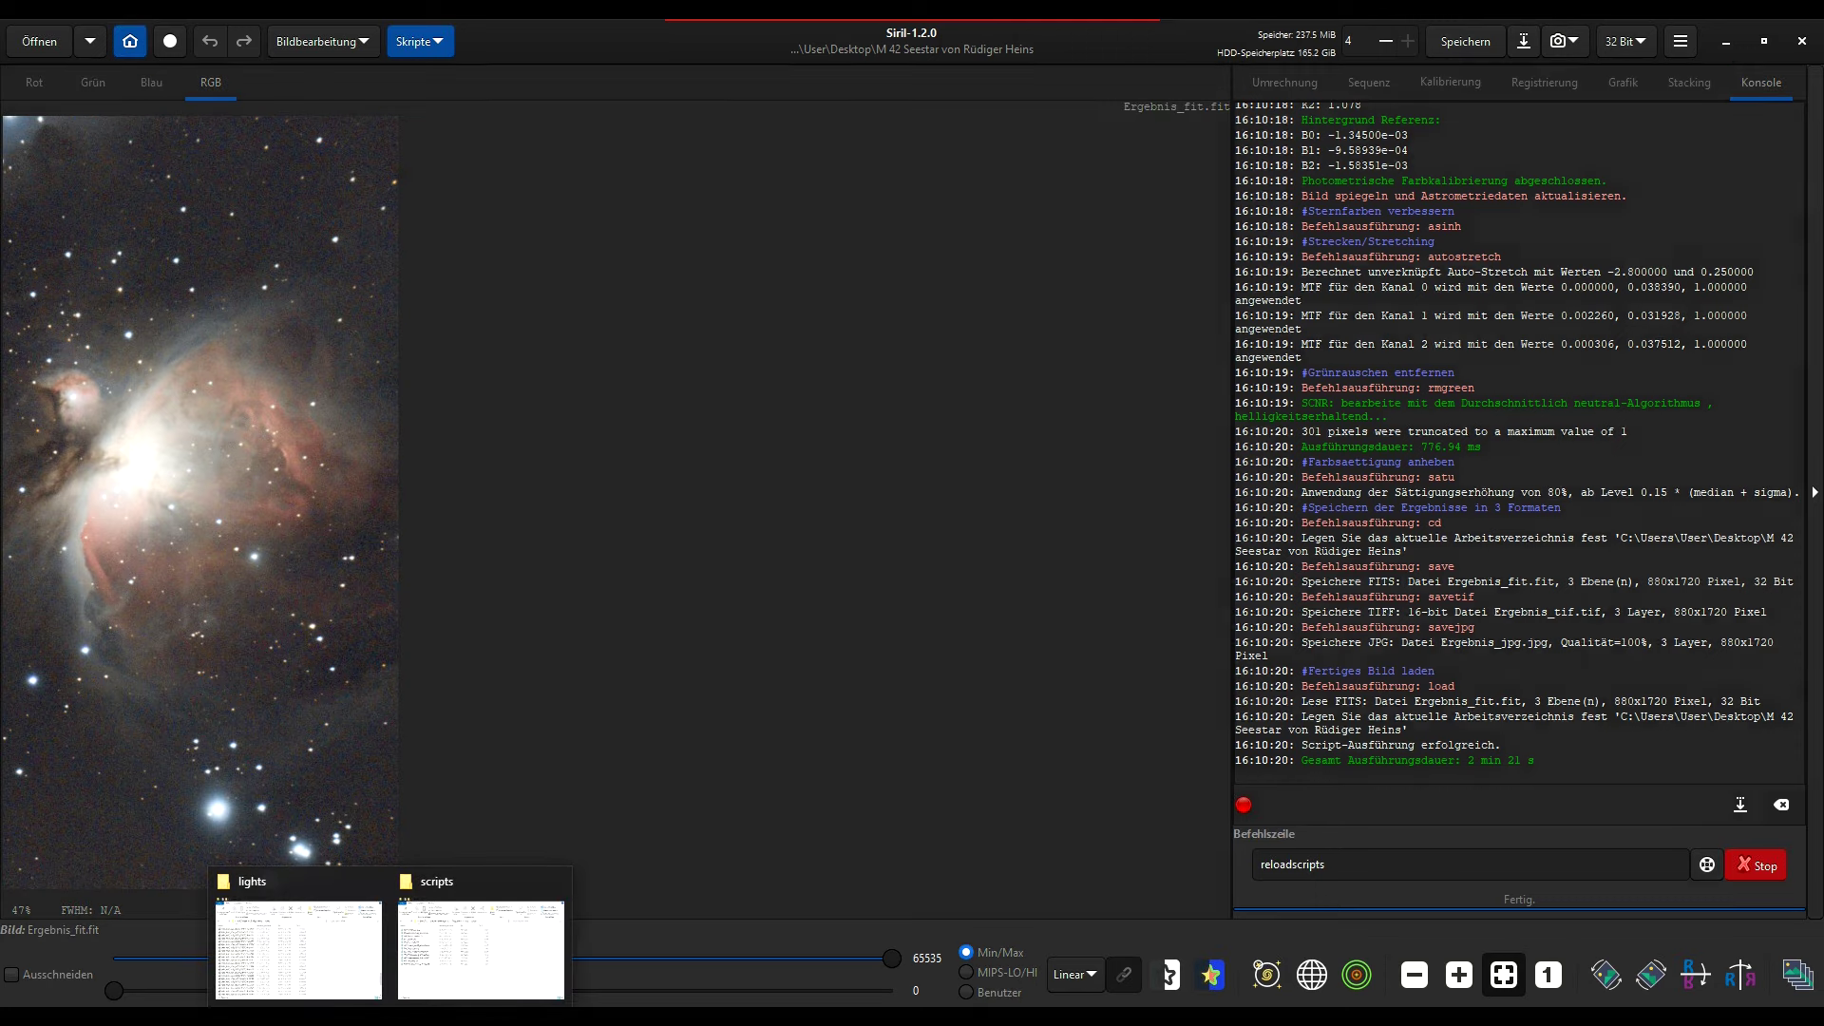
pyautogui.click(331, 978)
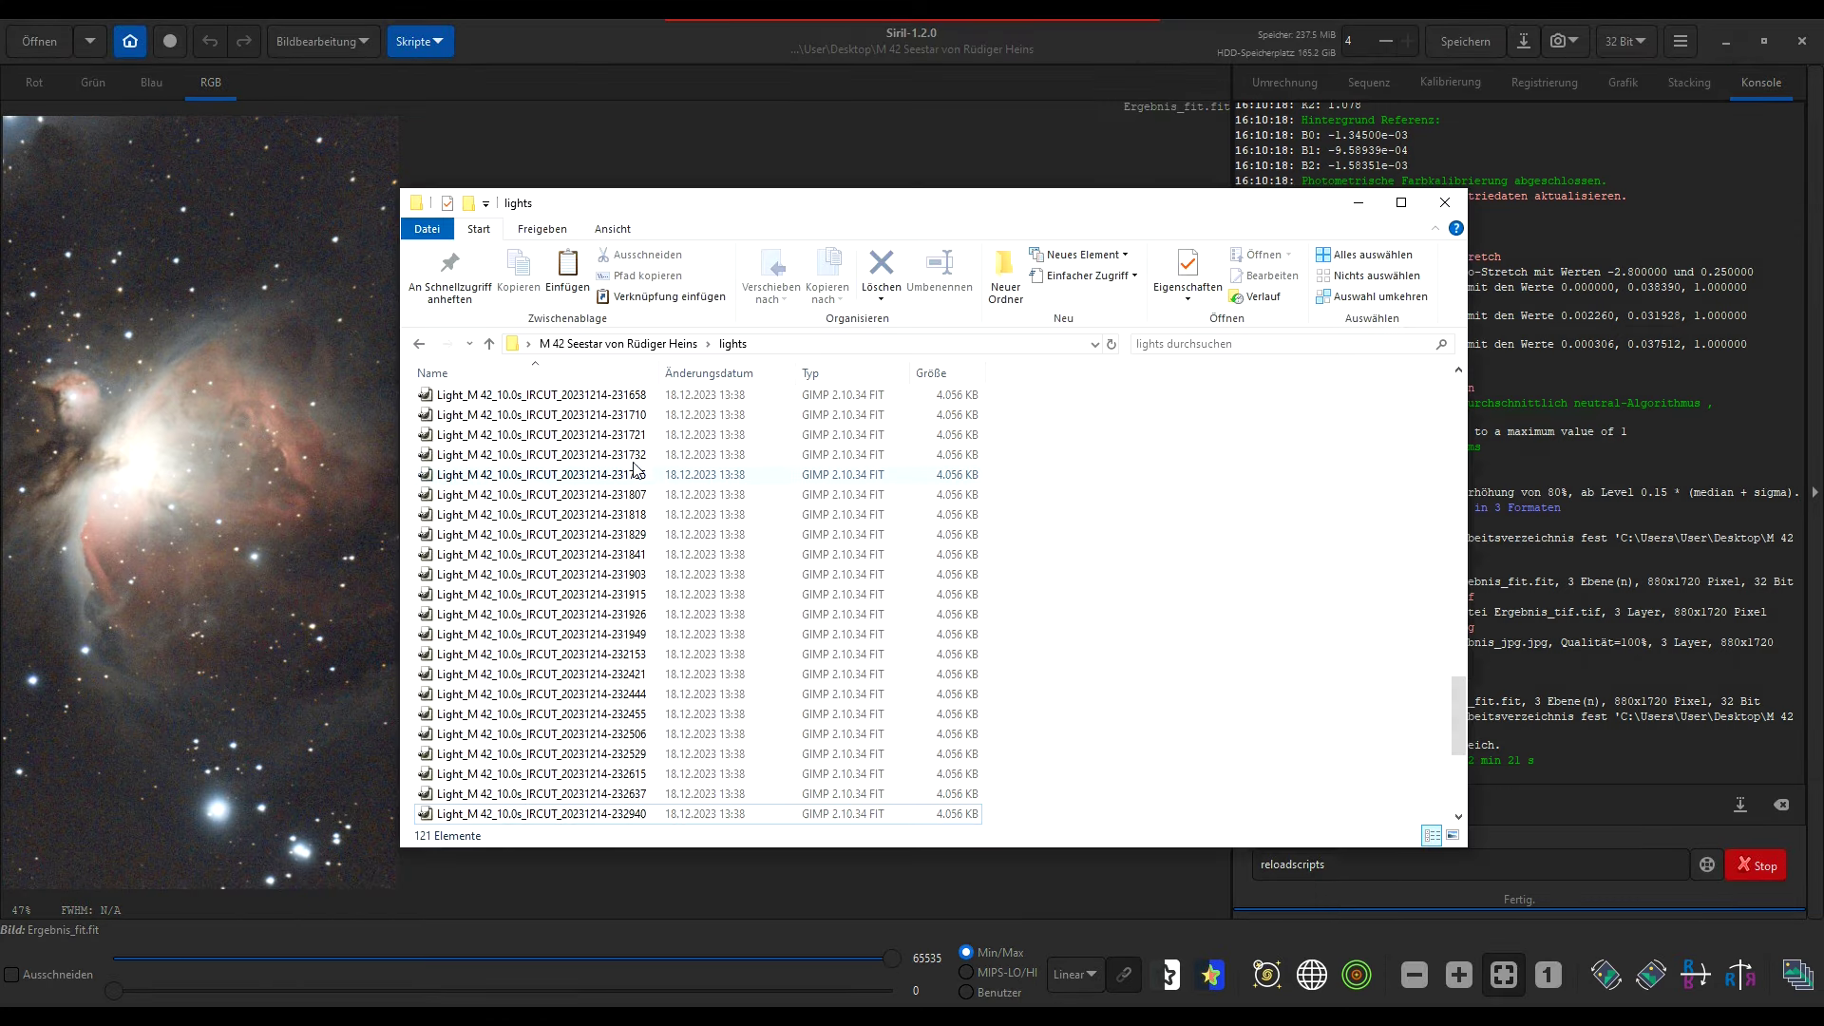
pyautogui.click(674, 345)
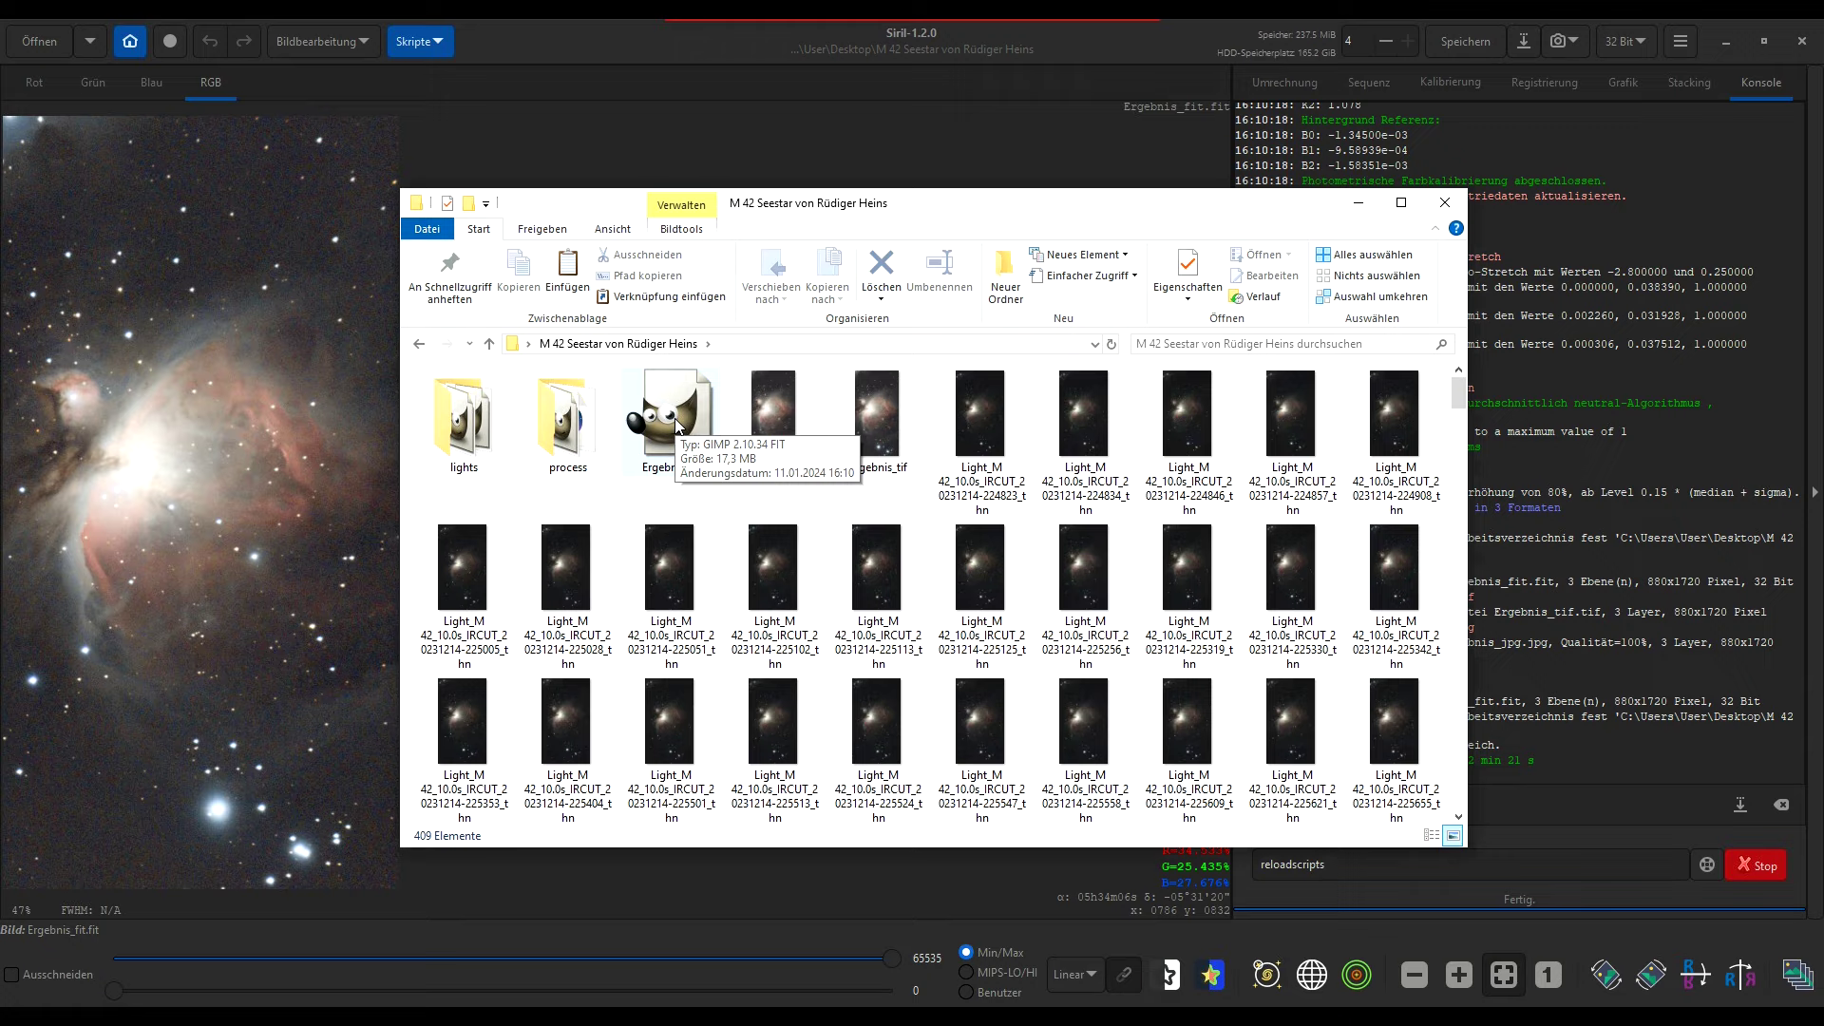
pyautogui.moveTo(1460, 405); pyautogui.dragTo(1454, 813)
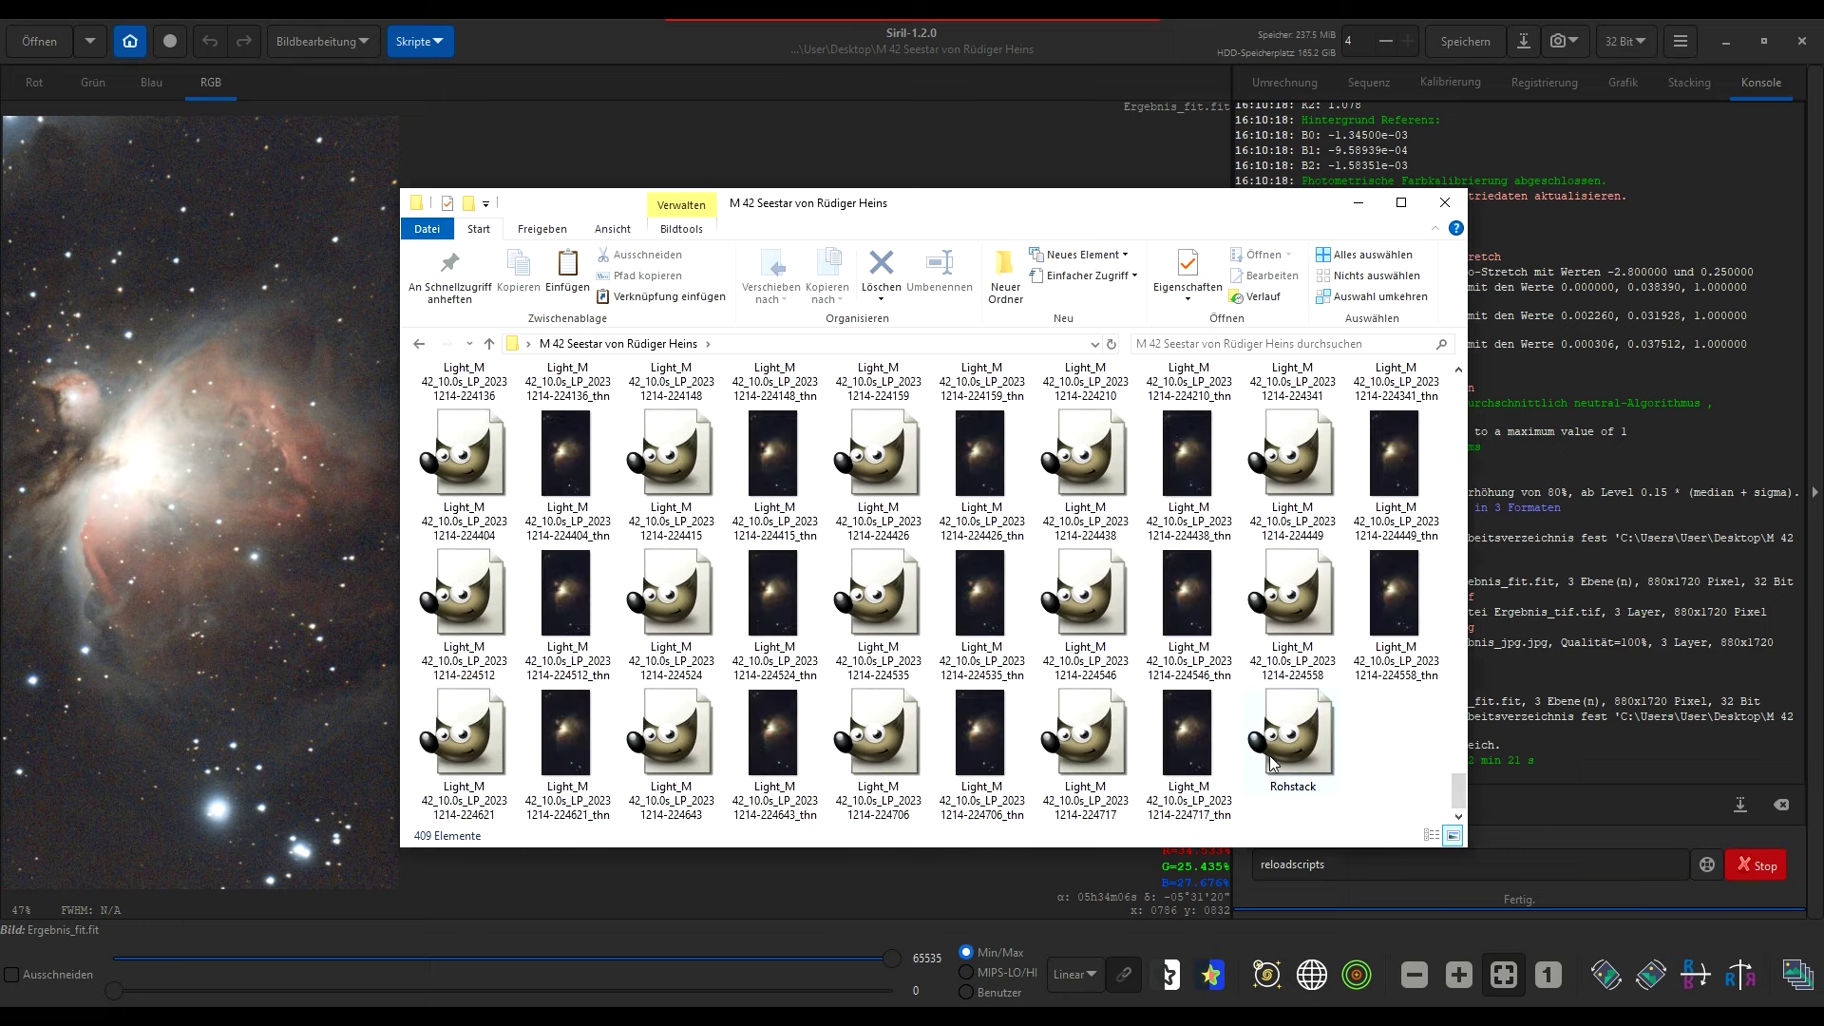
pyautogui.moveTo(1269, 756)
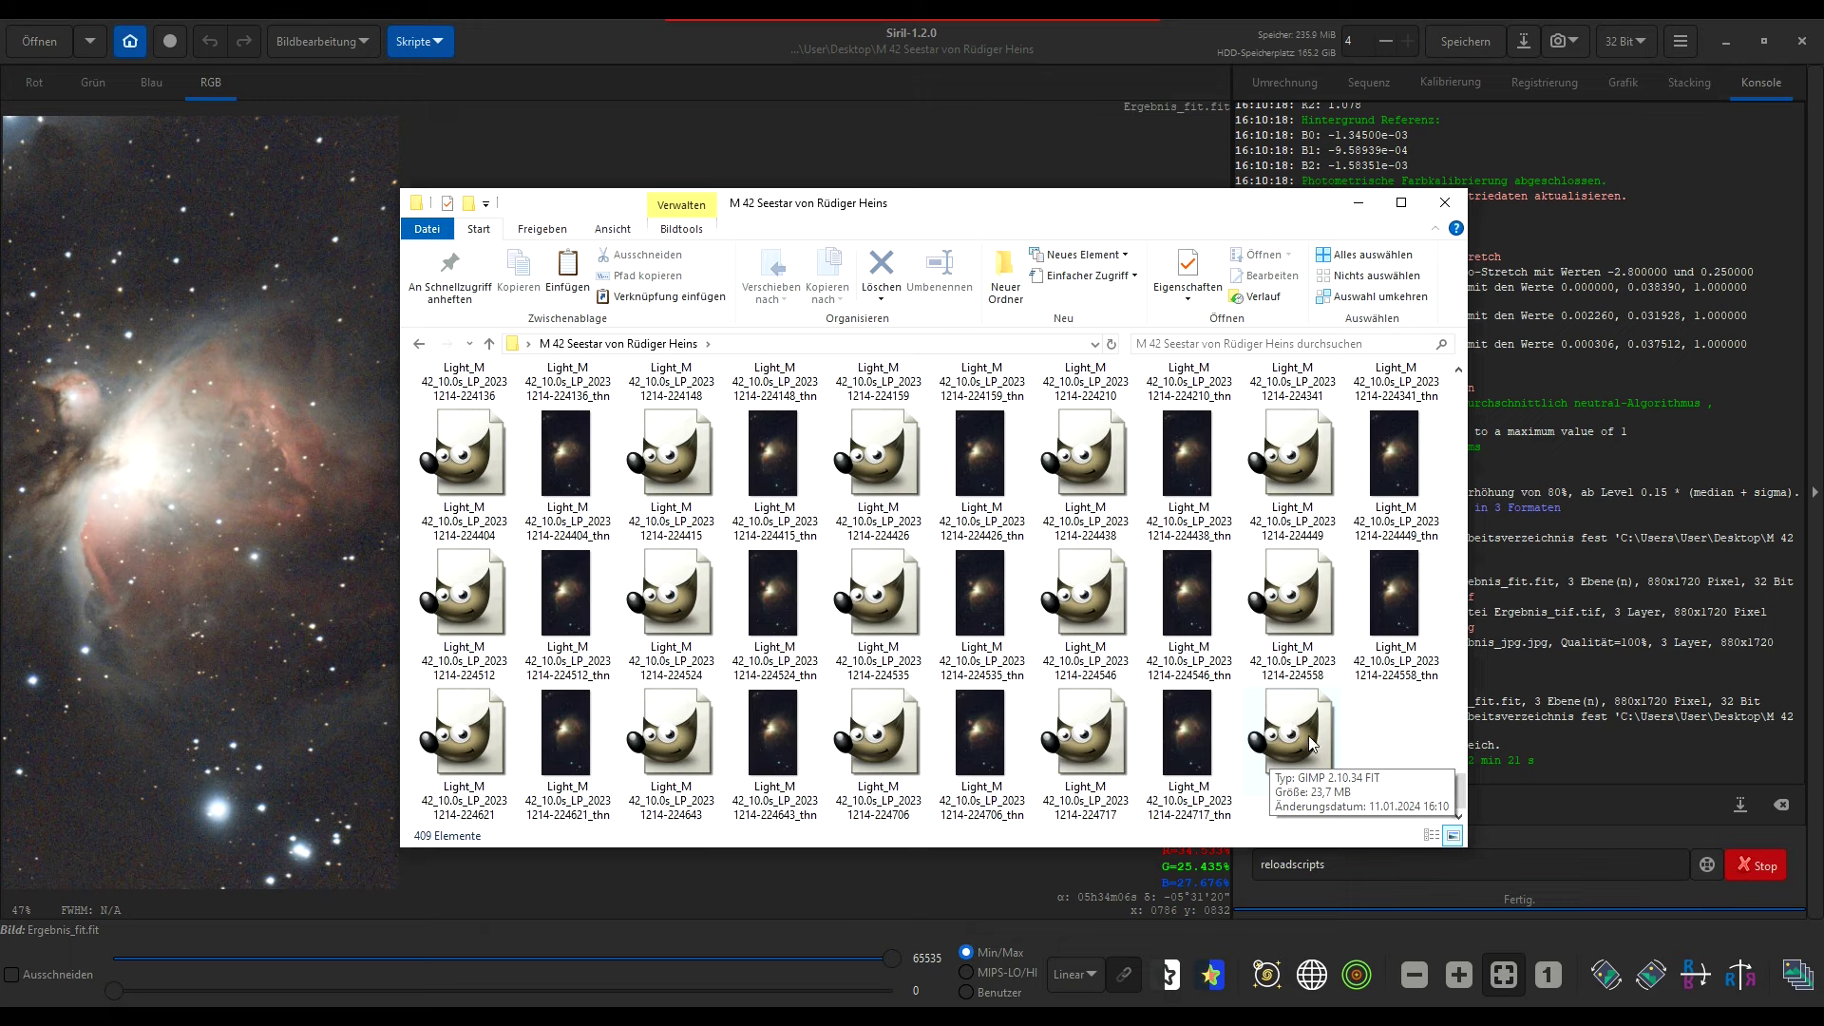
pyautogui.moveTo(1456, 795); pyautogui.dragTo(1457, 376)
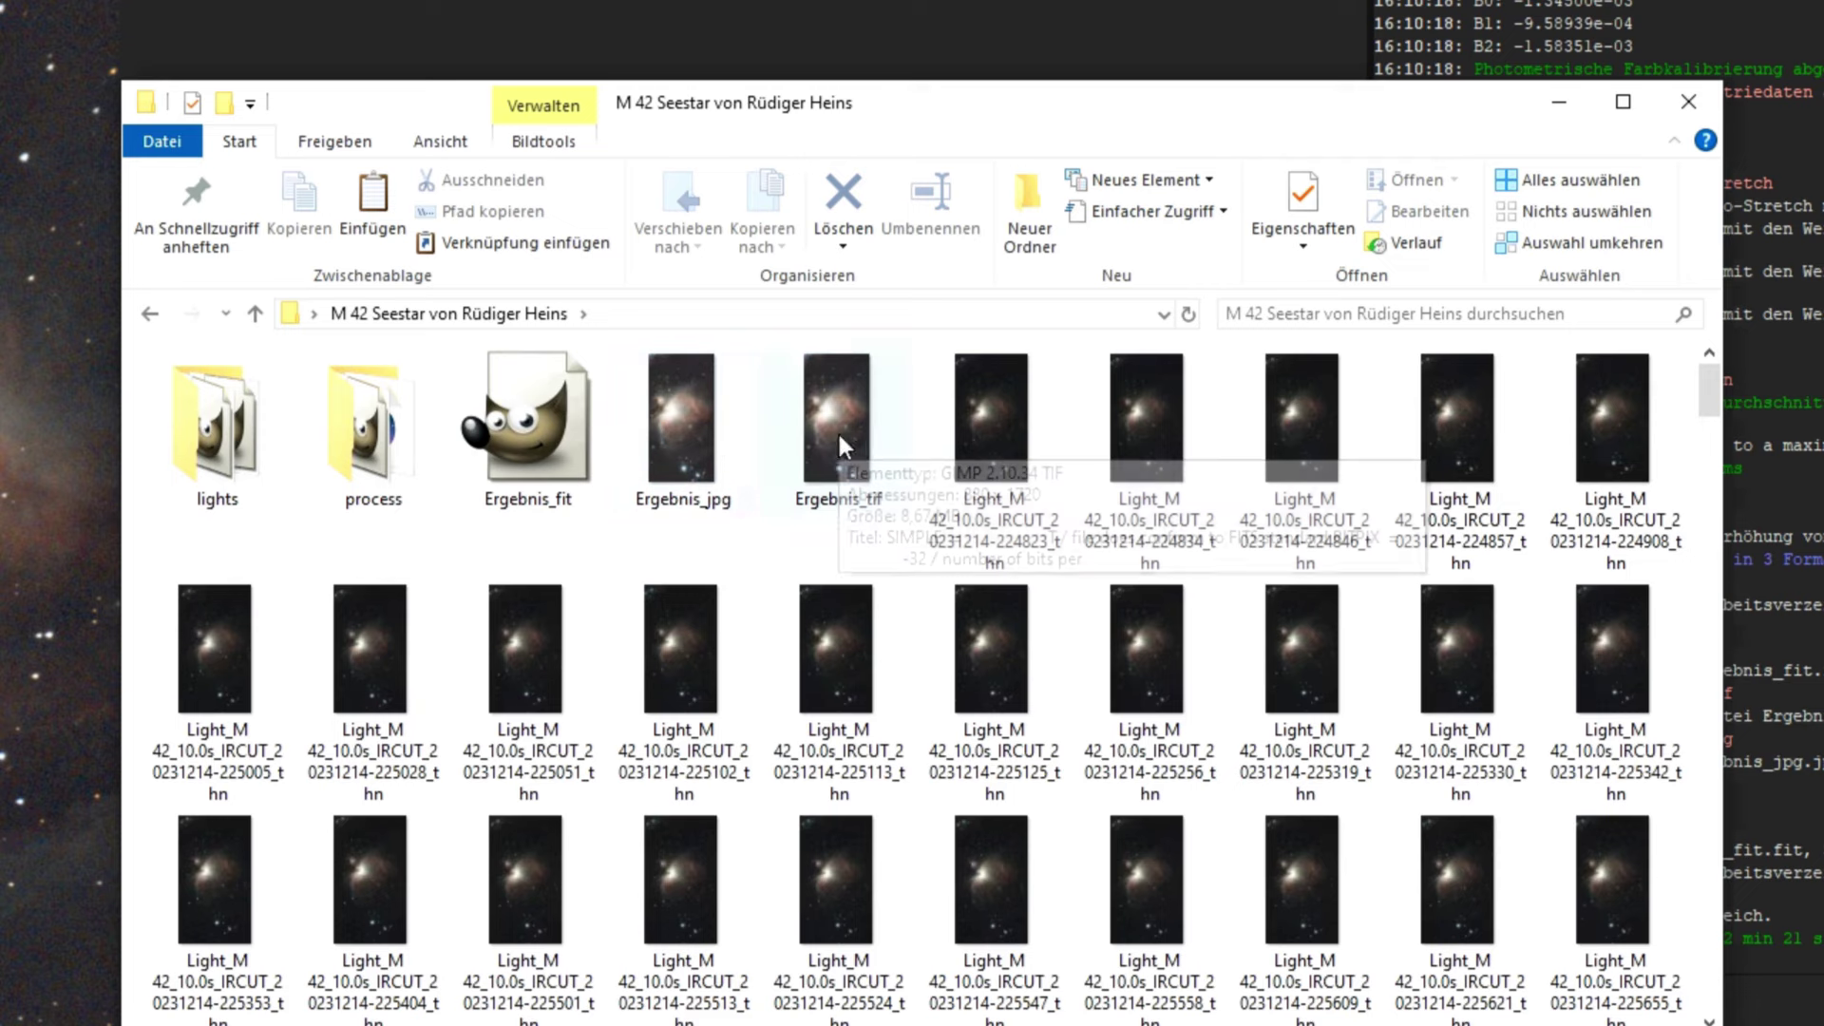
# Examine the Ergebnis_tif, Ergebnis_fit and Ergebnis_jpg result files, moving the folder window aside to reveal the processed image.
pyautogui.moveTo(817, 445)
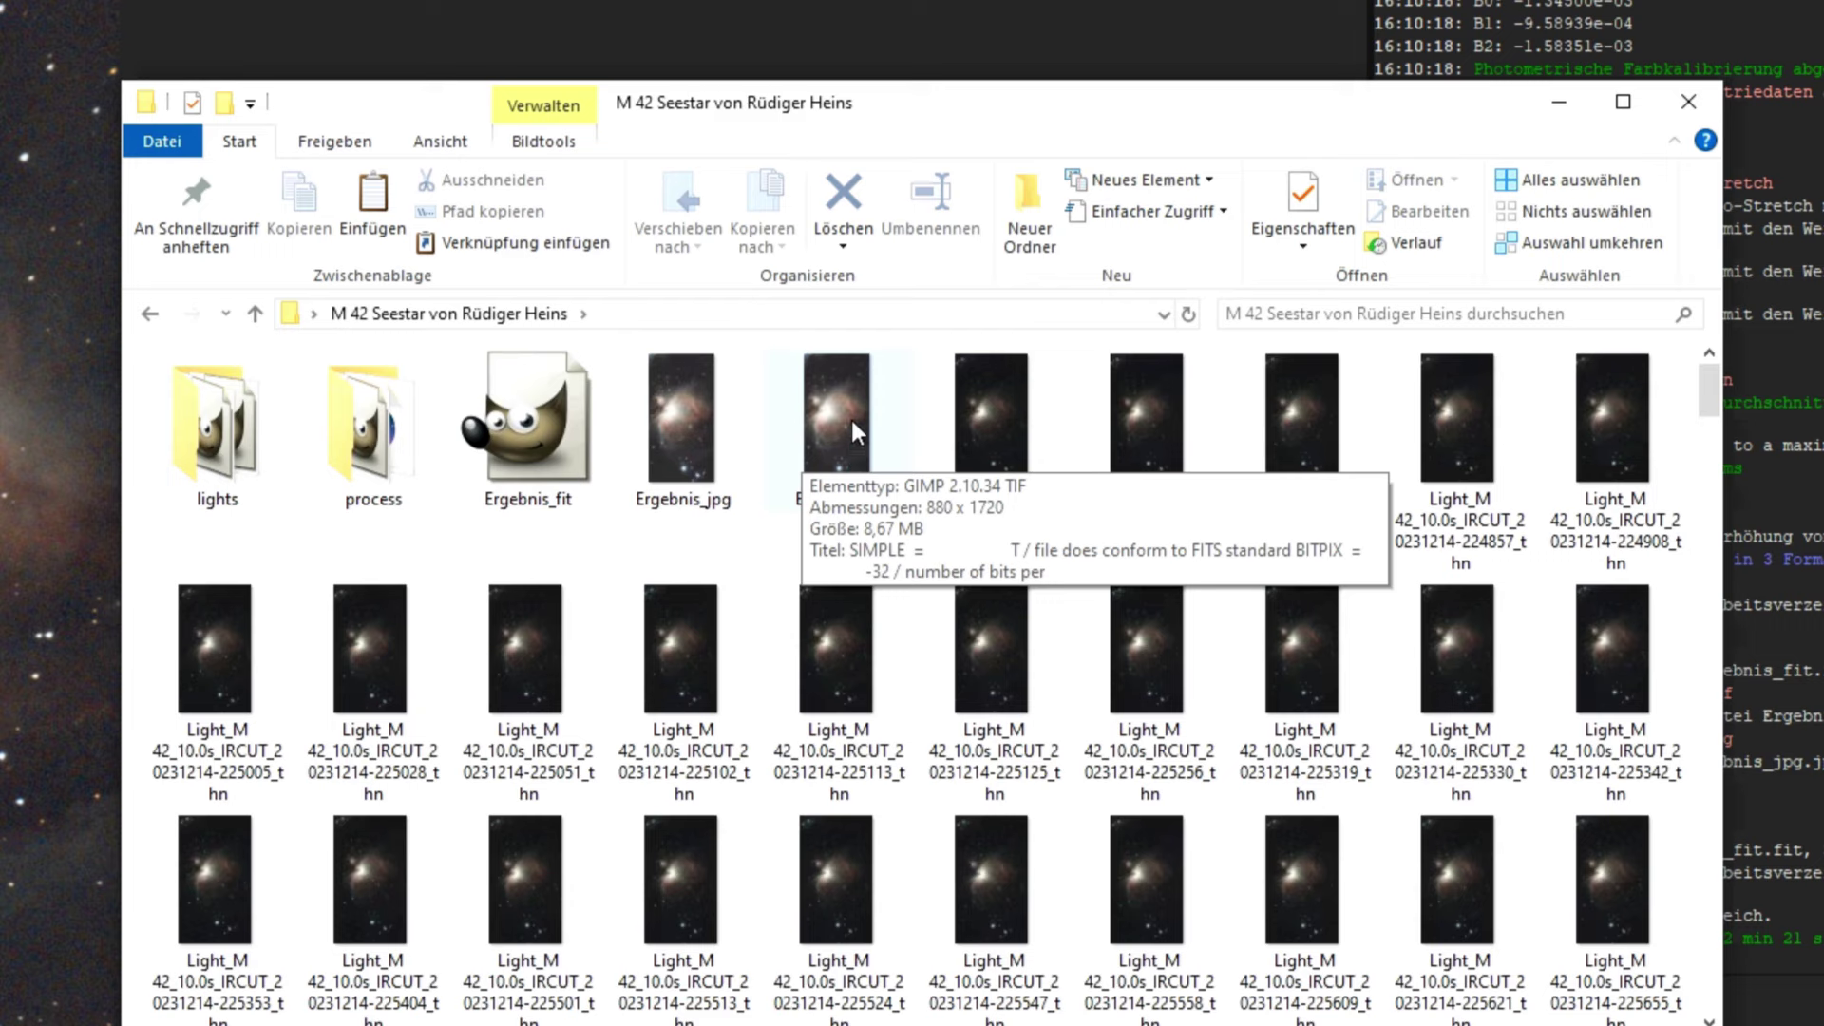
pyautogui.moveTo(683, 424)
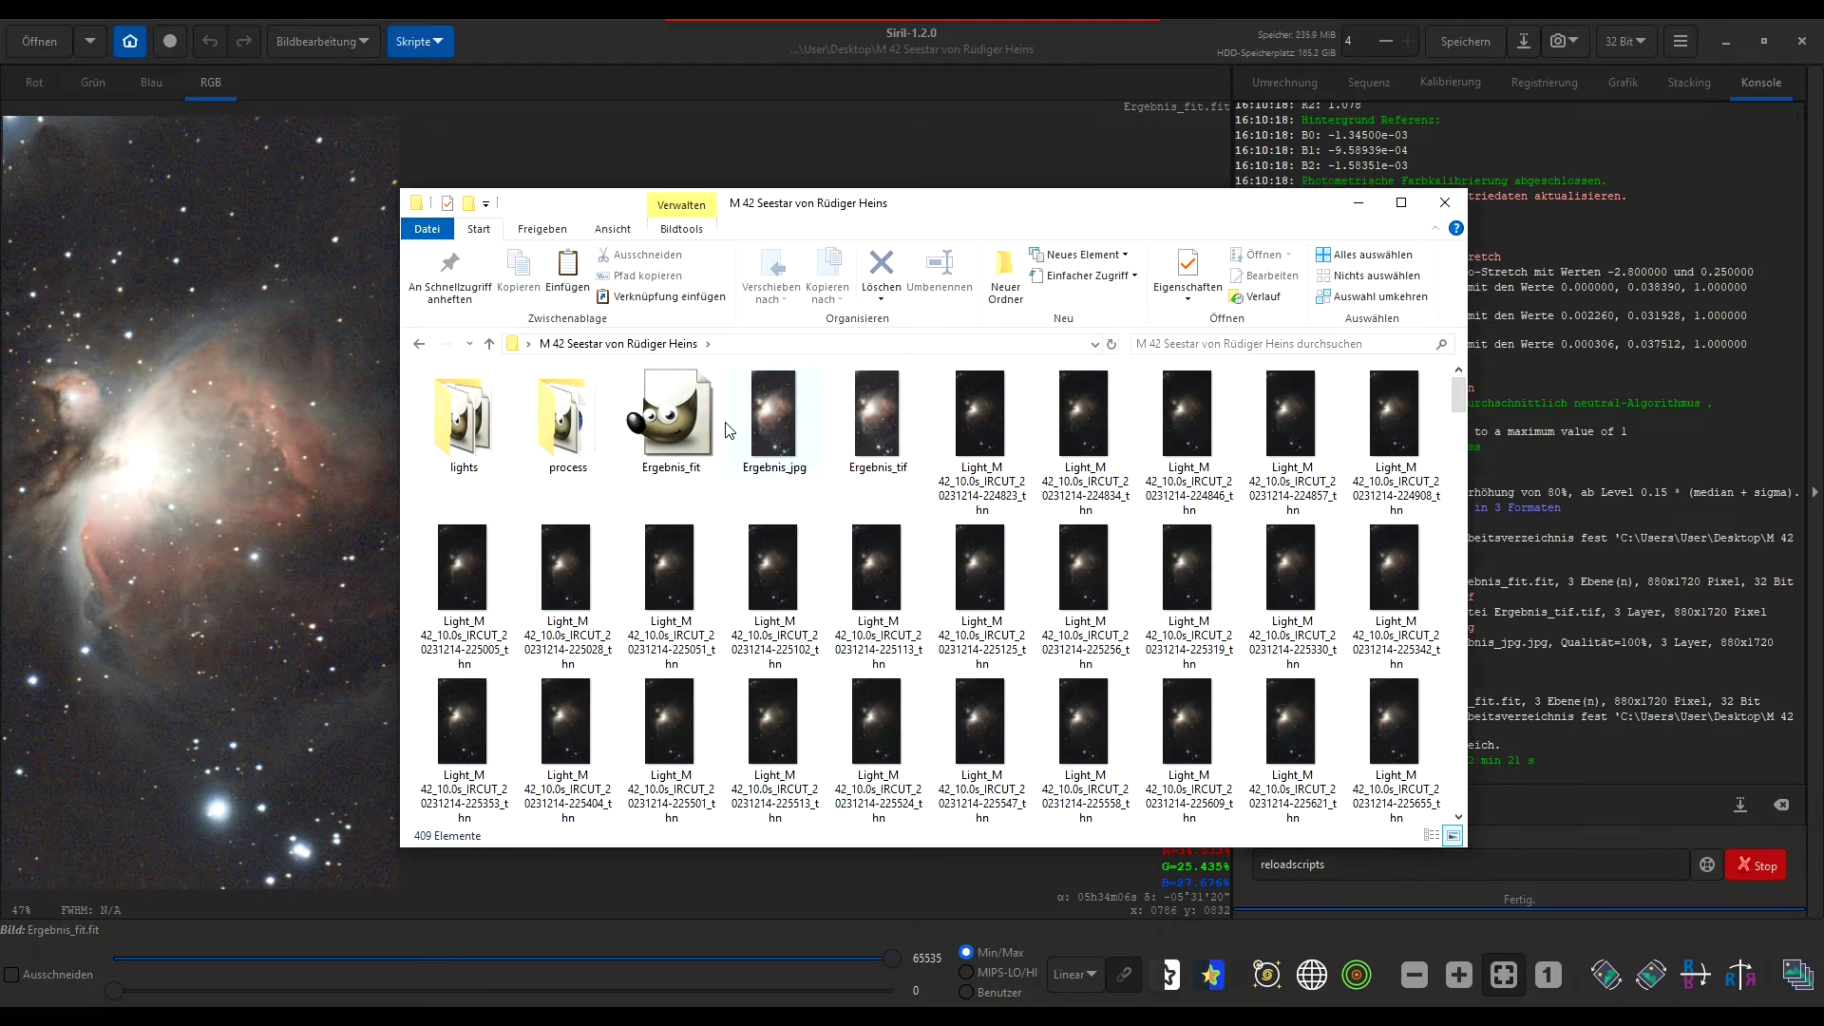
pyautogui.moveTo(771, 430)
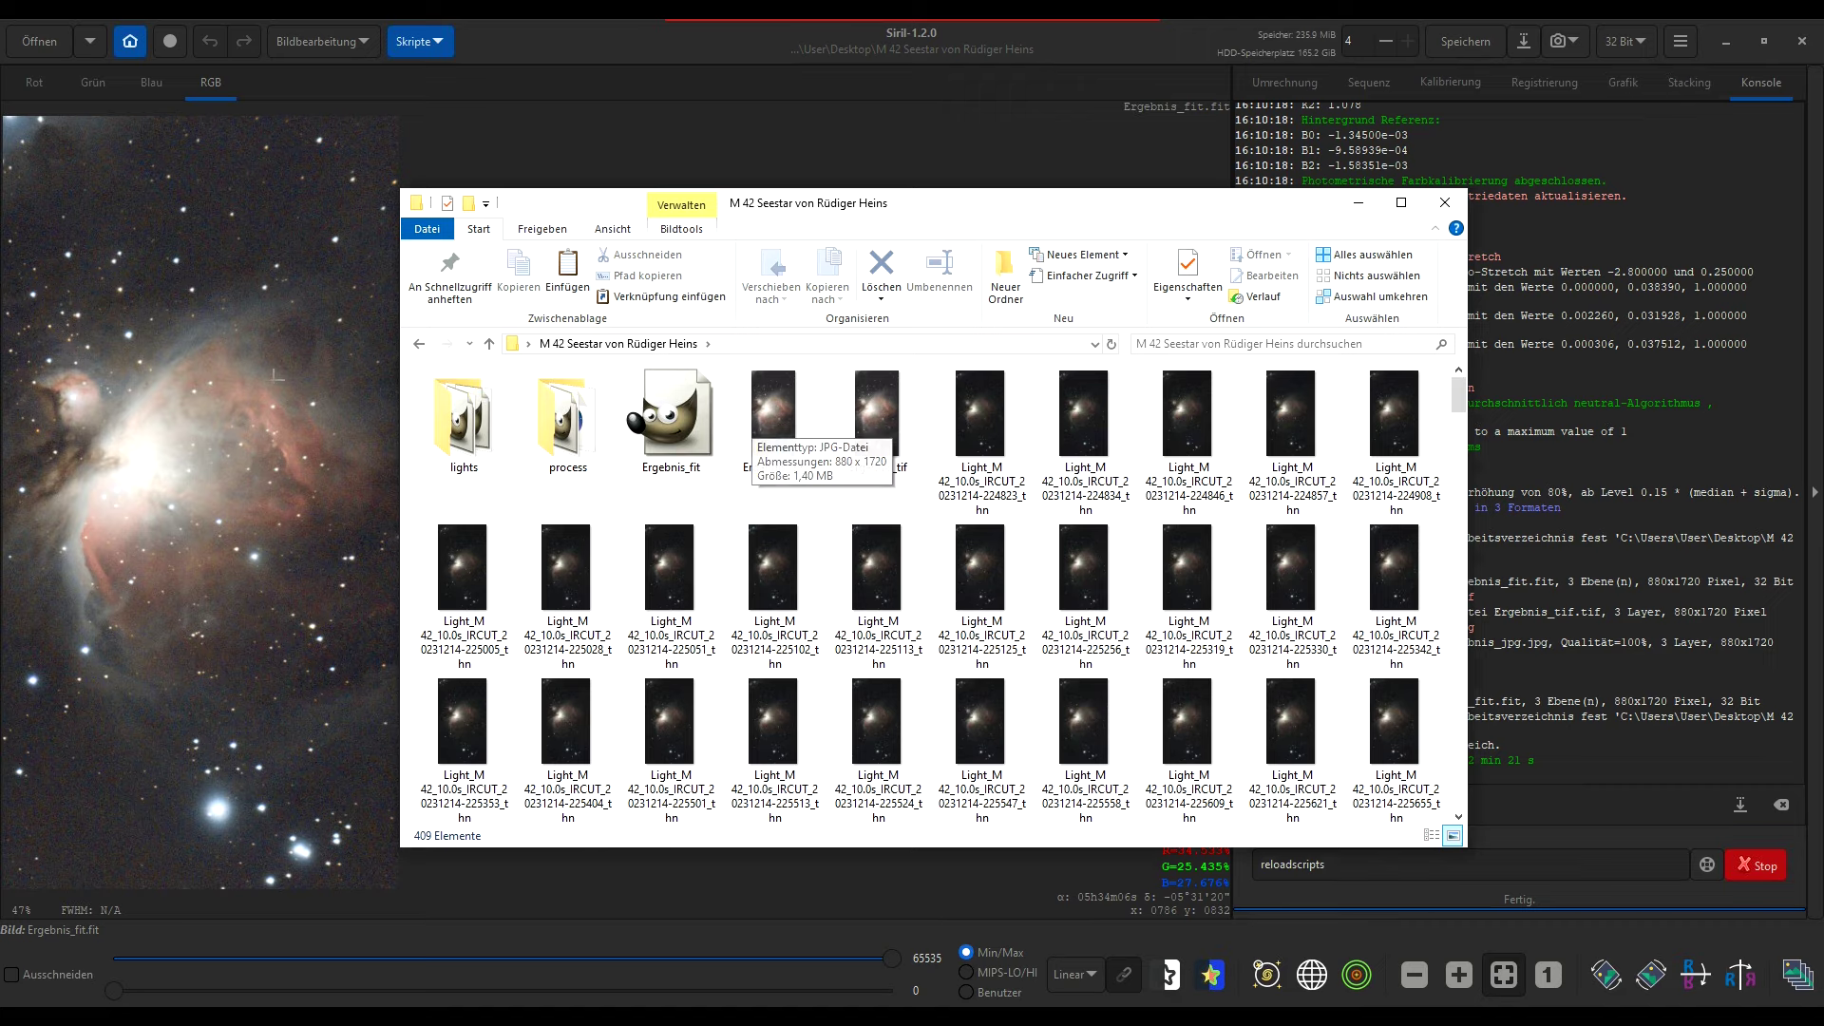
pyautogui.moveTo(570, 211); pyautogui.dragTo(731, 235)
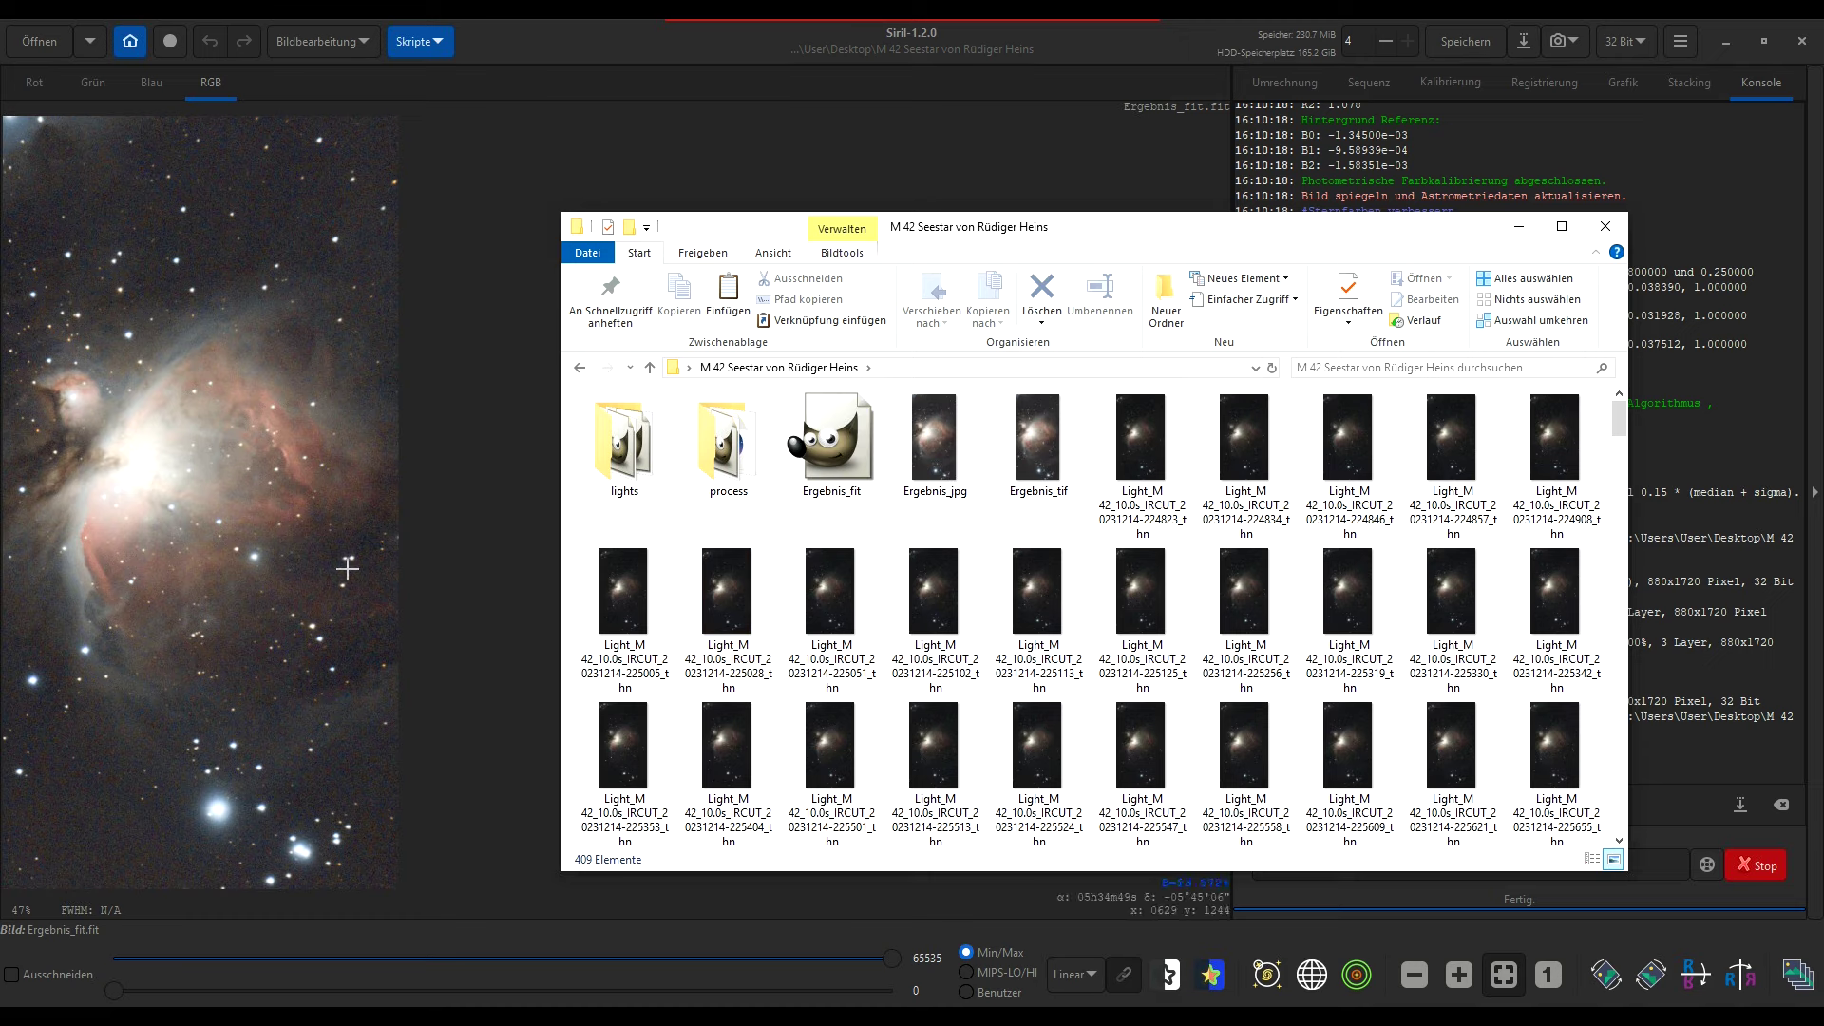
pyautogui.moveTo(941, 464)
pyautogui.moveTo(774, 231); pyautogui.dragTo(874, 264)
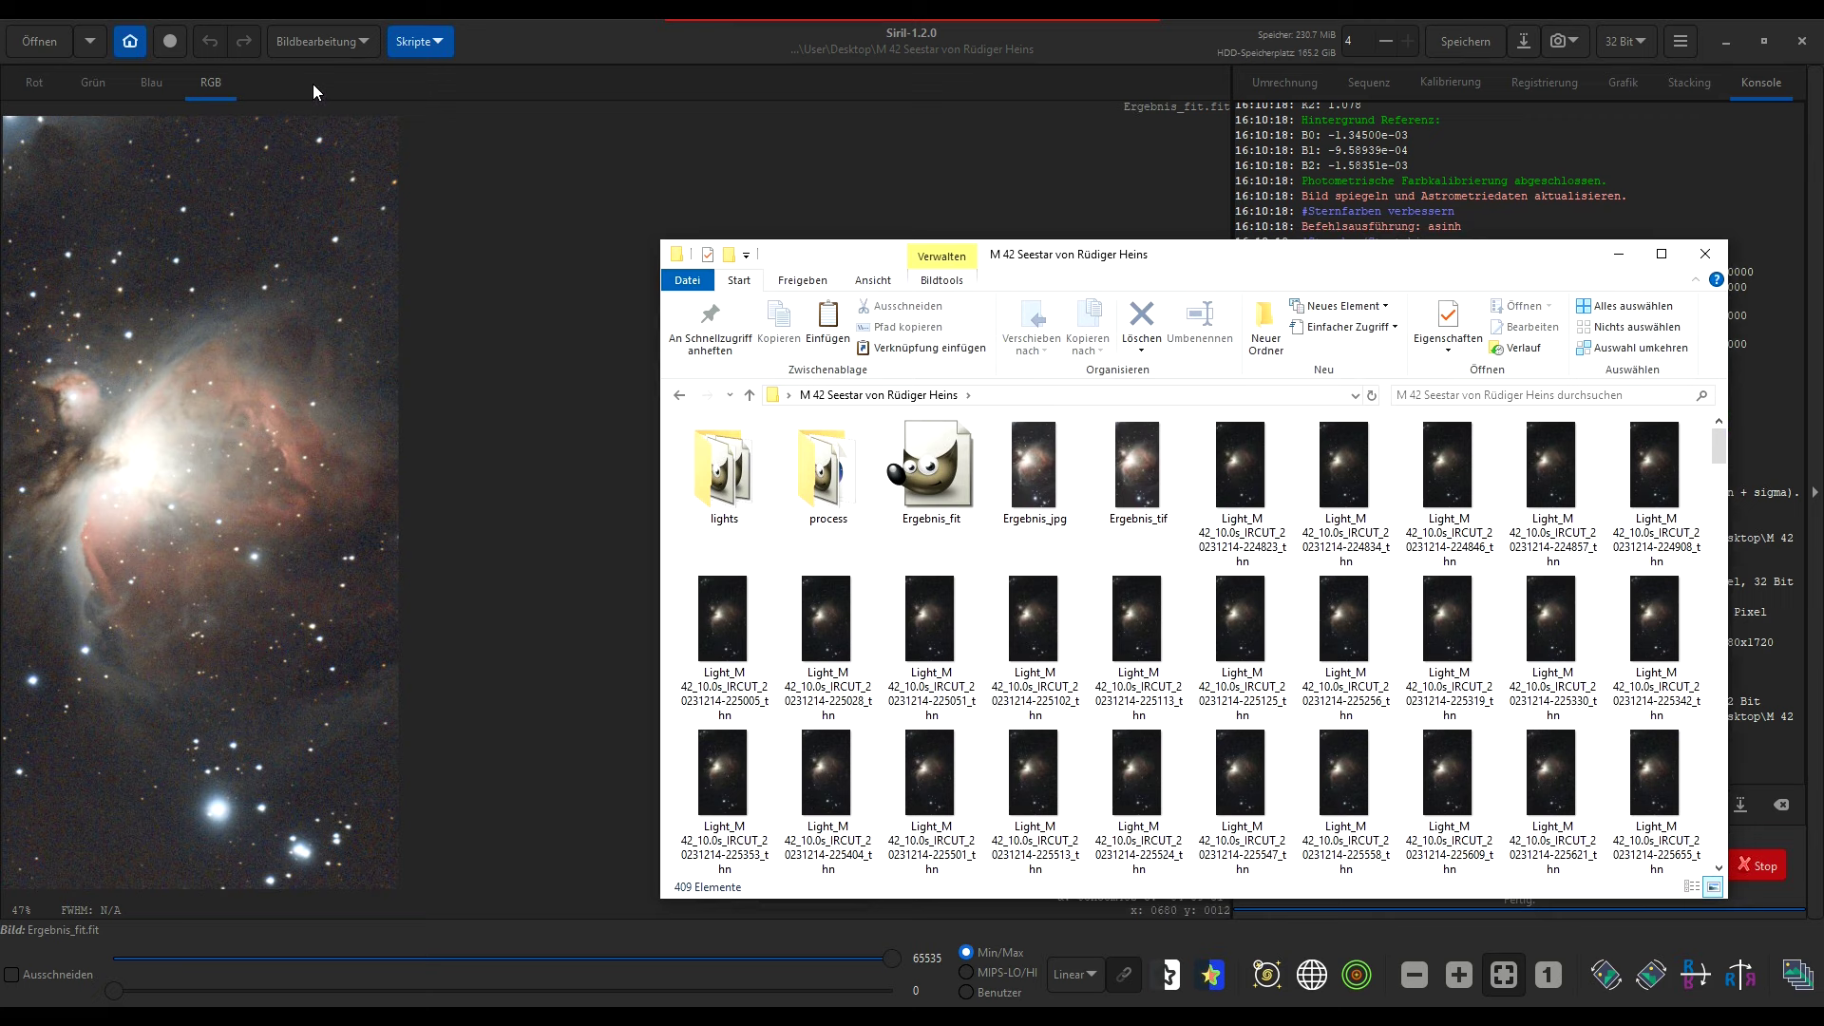
# Open Rohstack.fit from the M 42 folder and set its display mode to Histogramm.
pyautogui.click(313, 84)
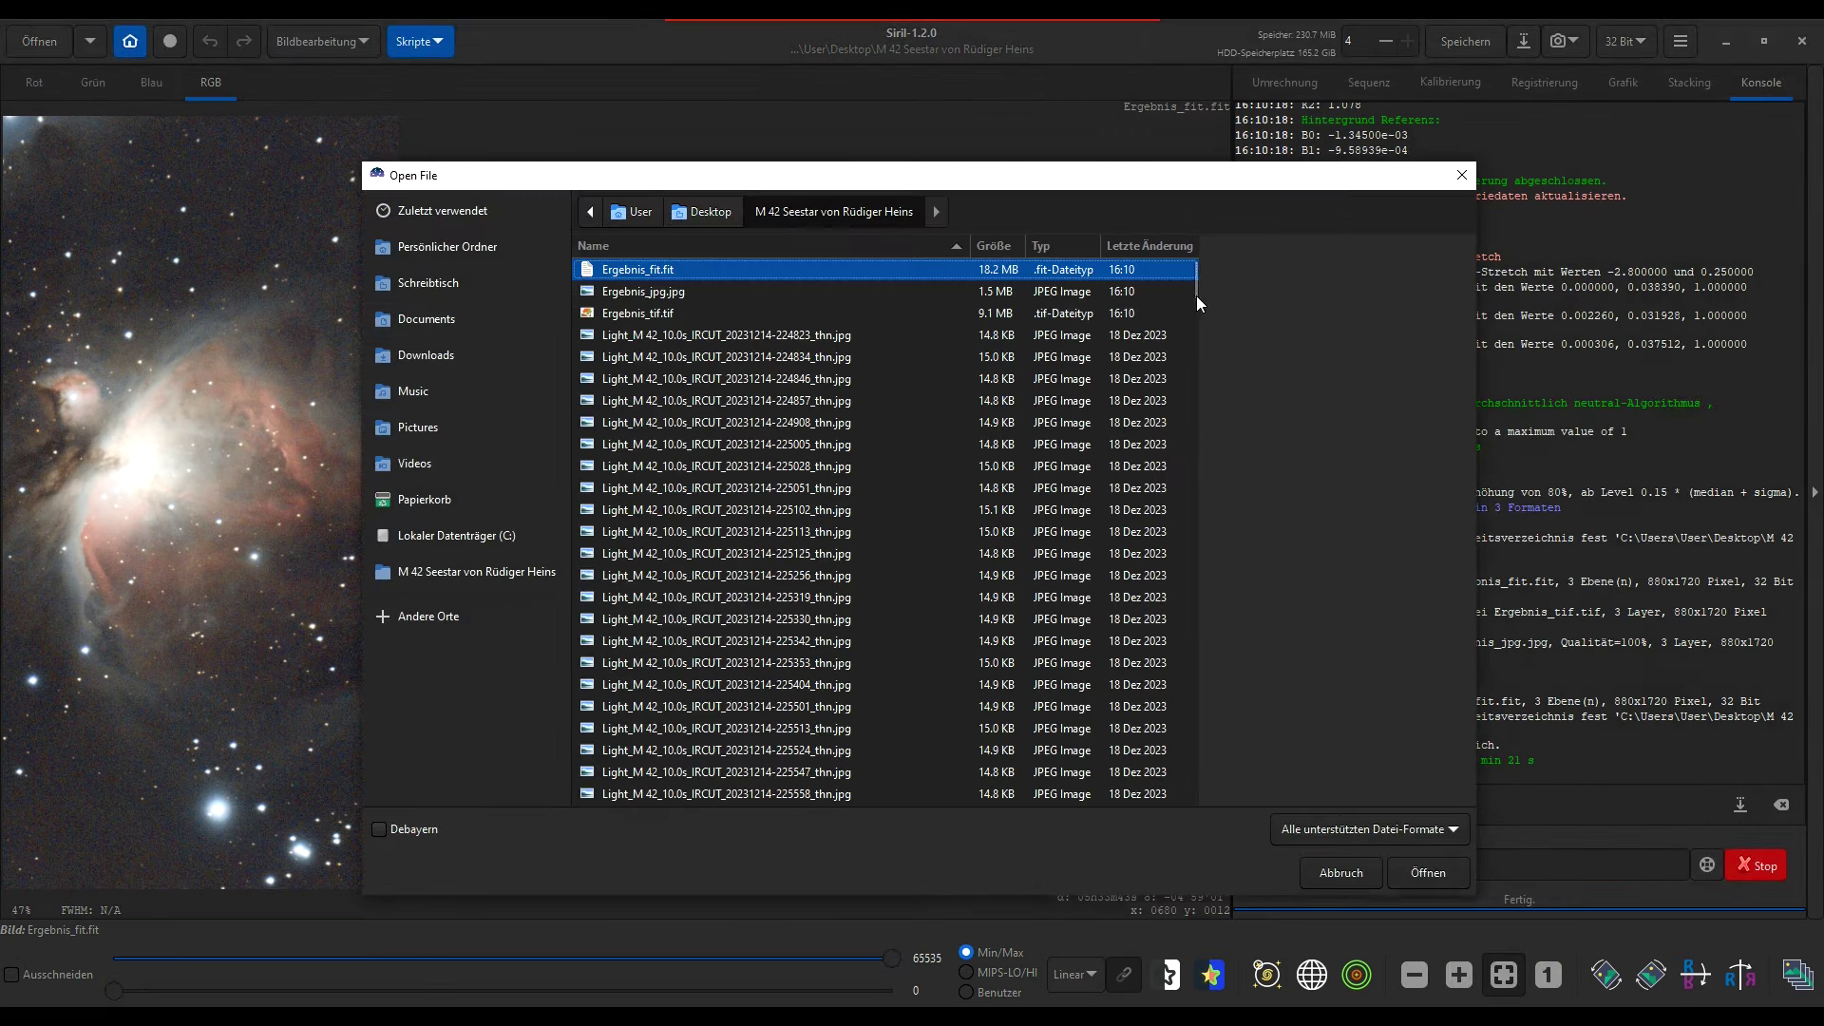
pyautogui.moveTo(1198, 285); pyautogui.dragTo(1194, 806)
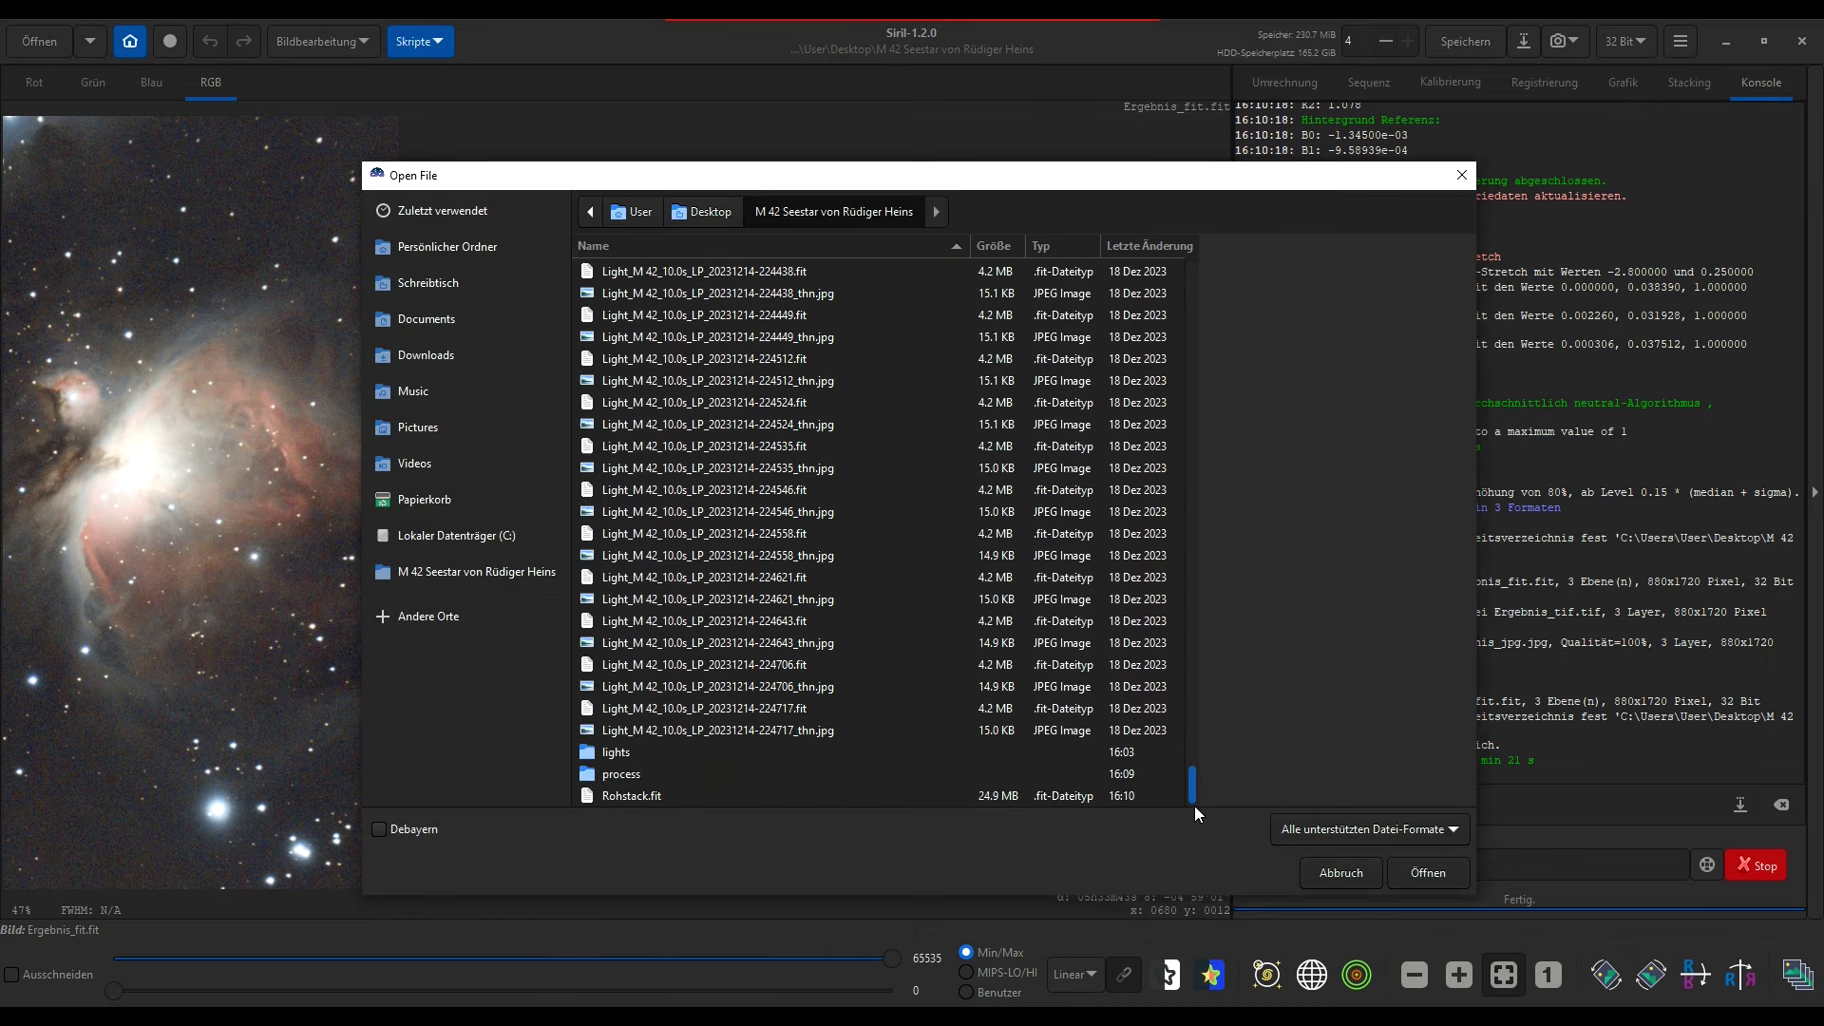
pyautogui.click(629, 798)
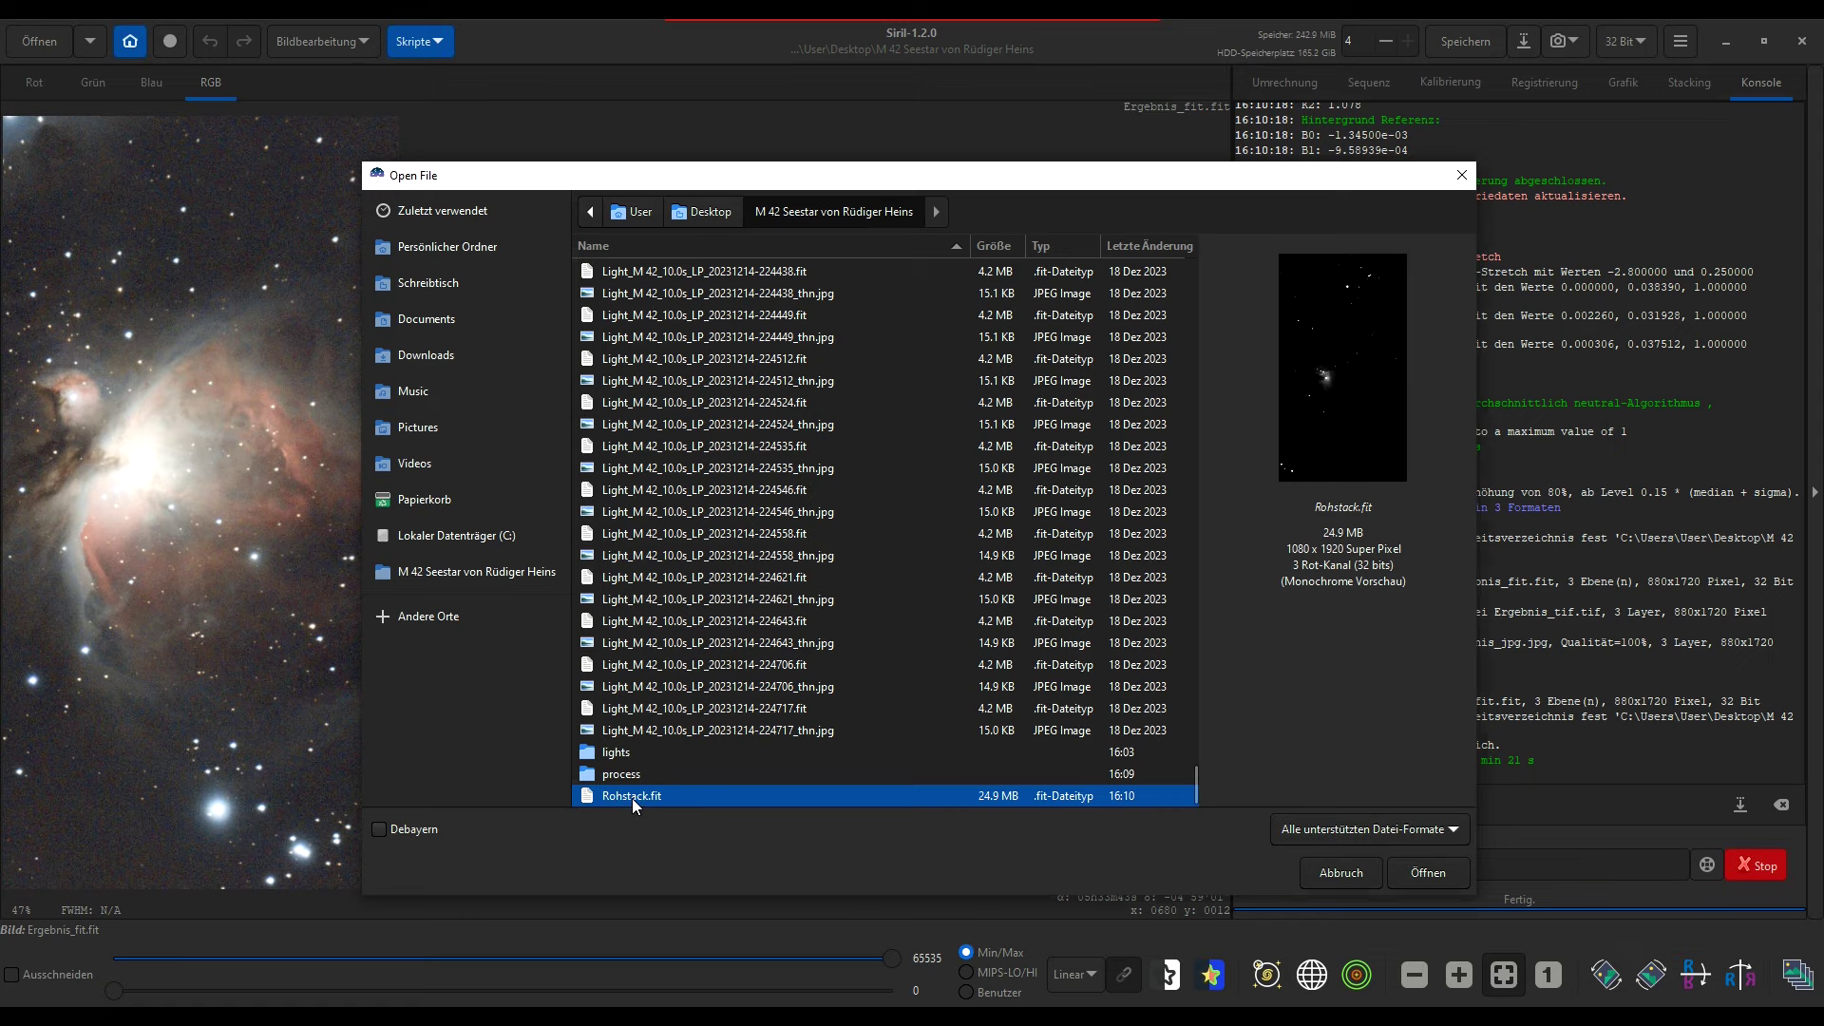
pyautogui.doubleClick(631, 796)
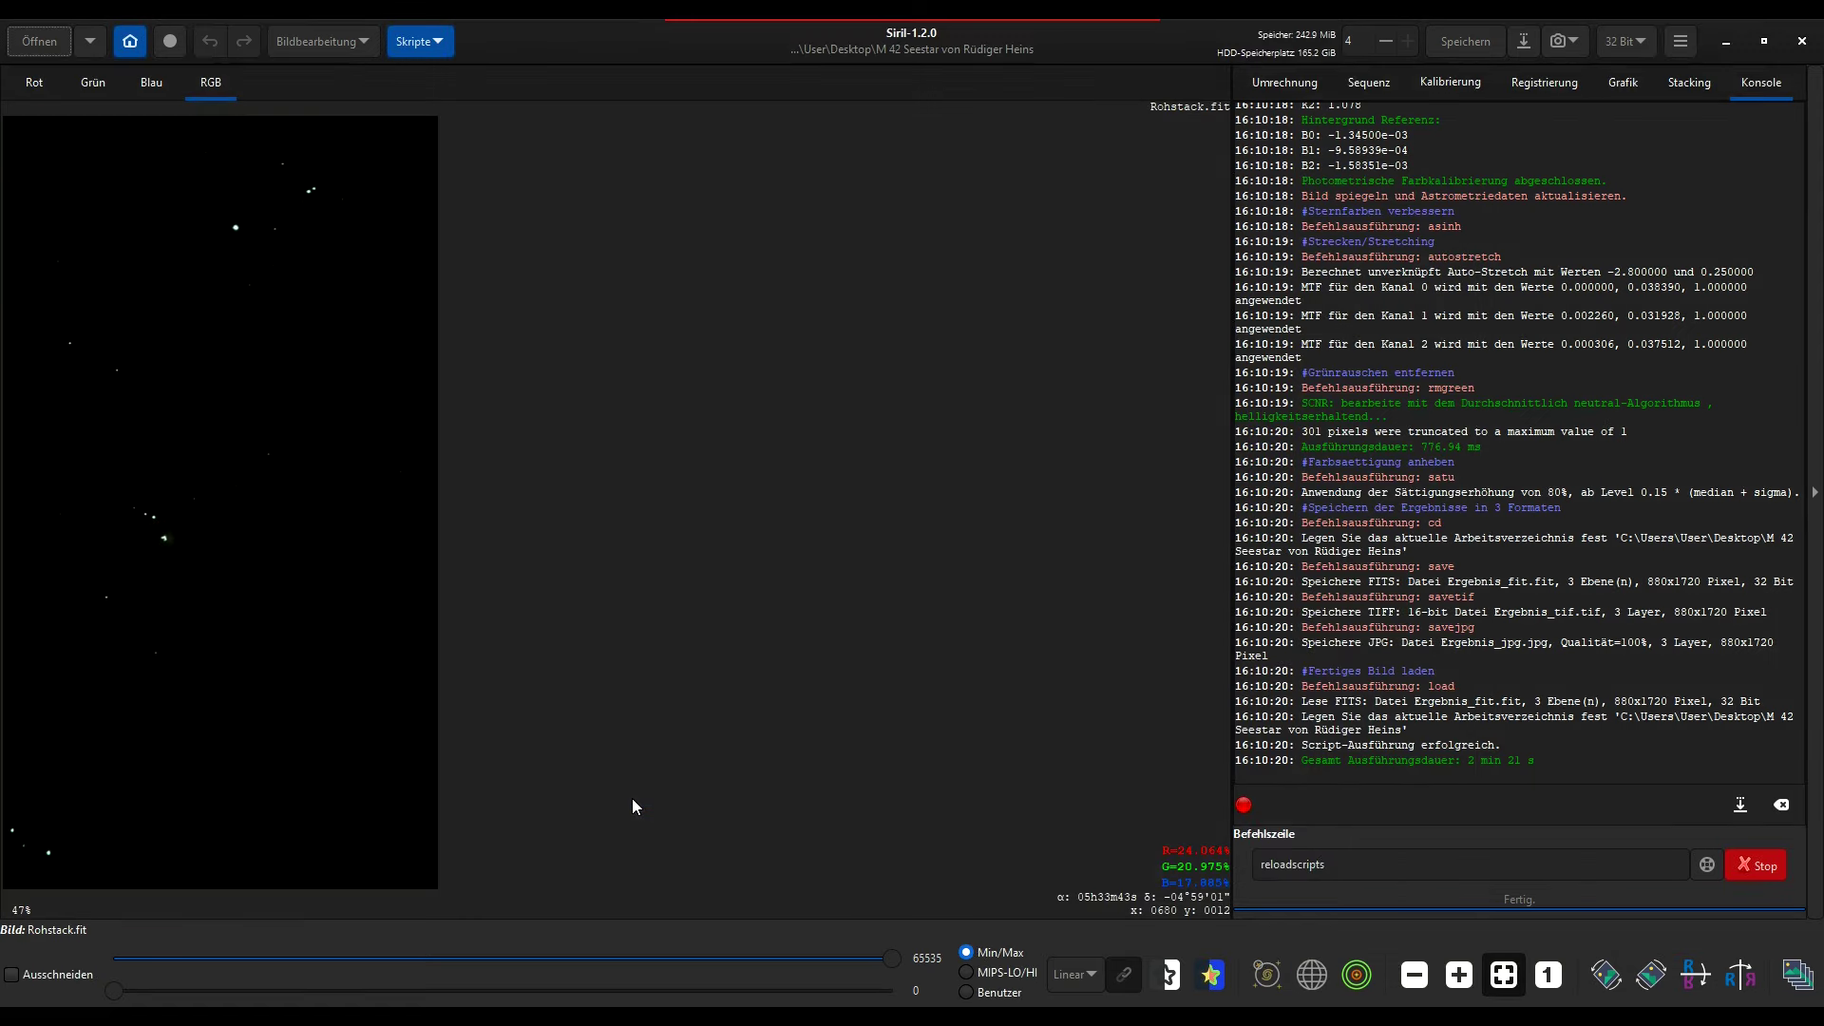
pyautogui.click(1072, 973)
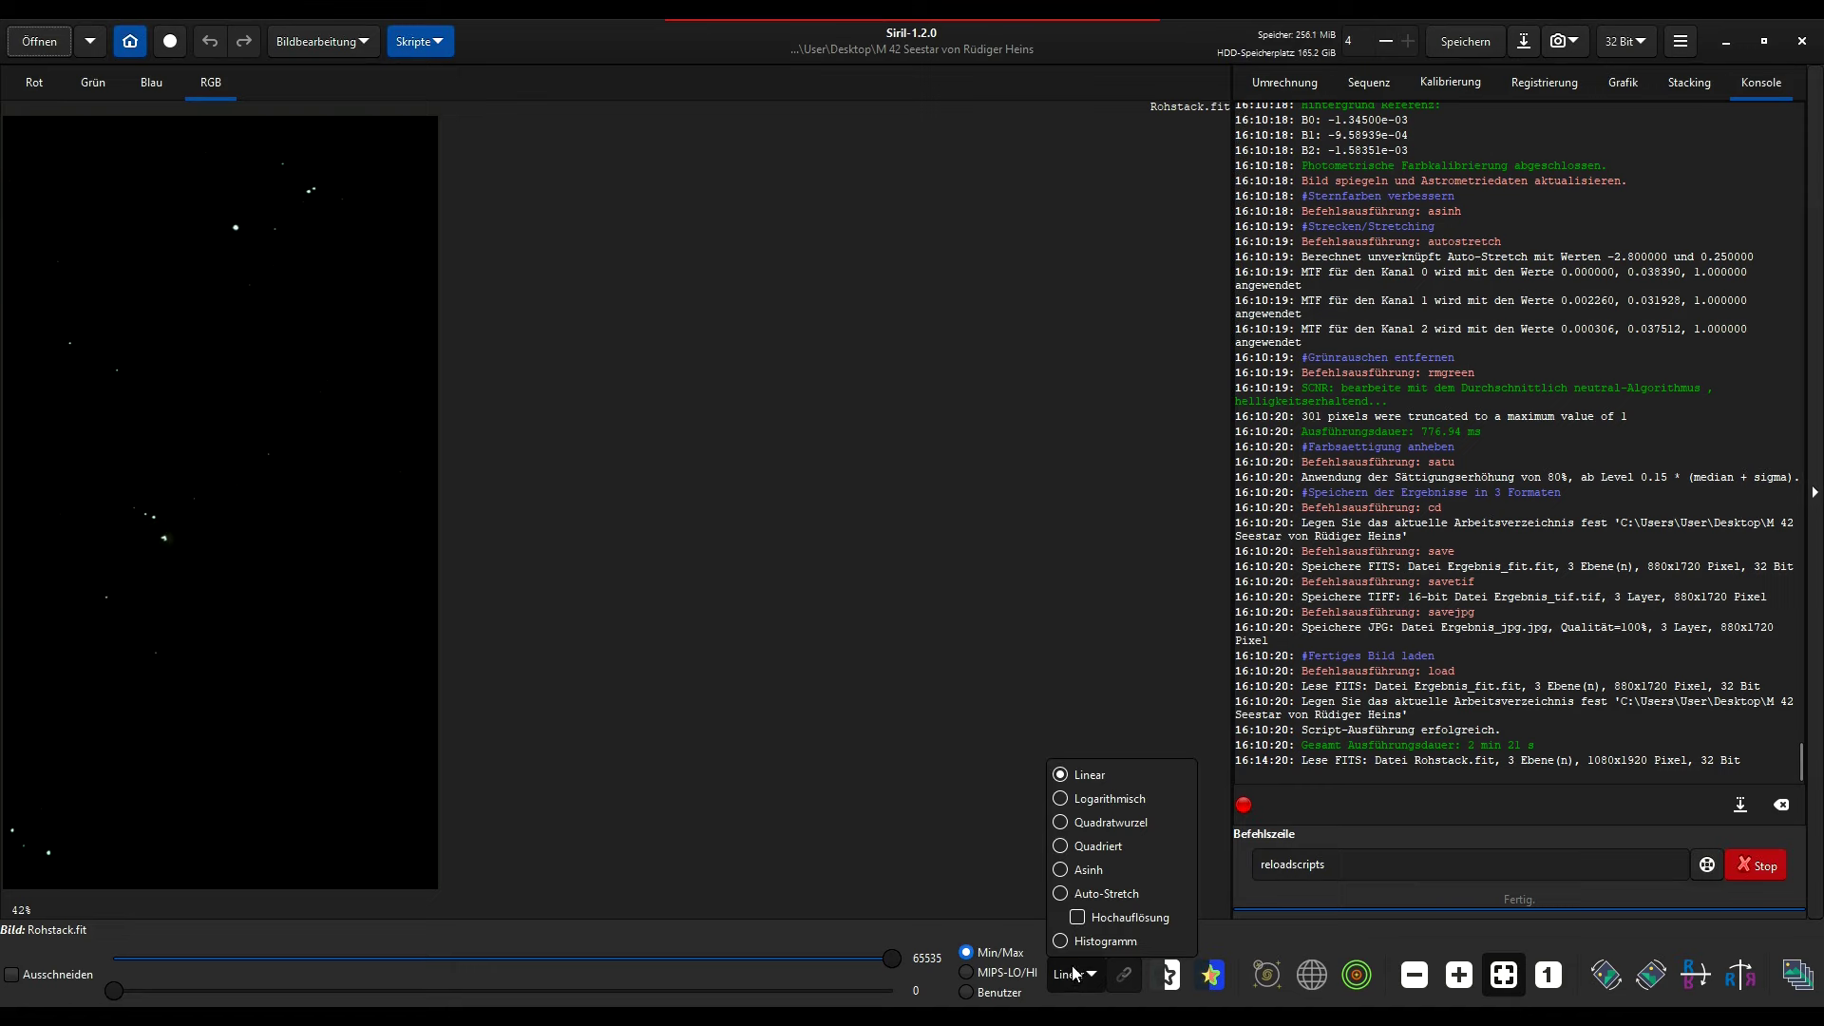
pyautogui.click(1086, 941)
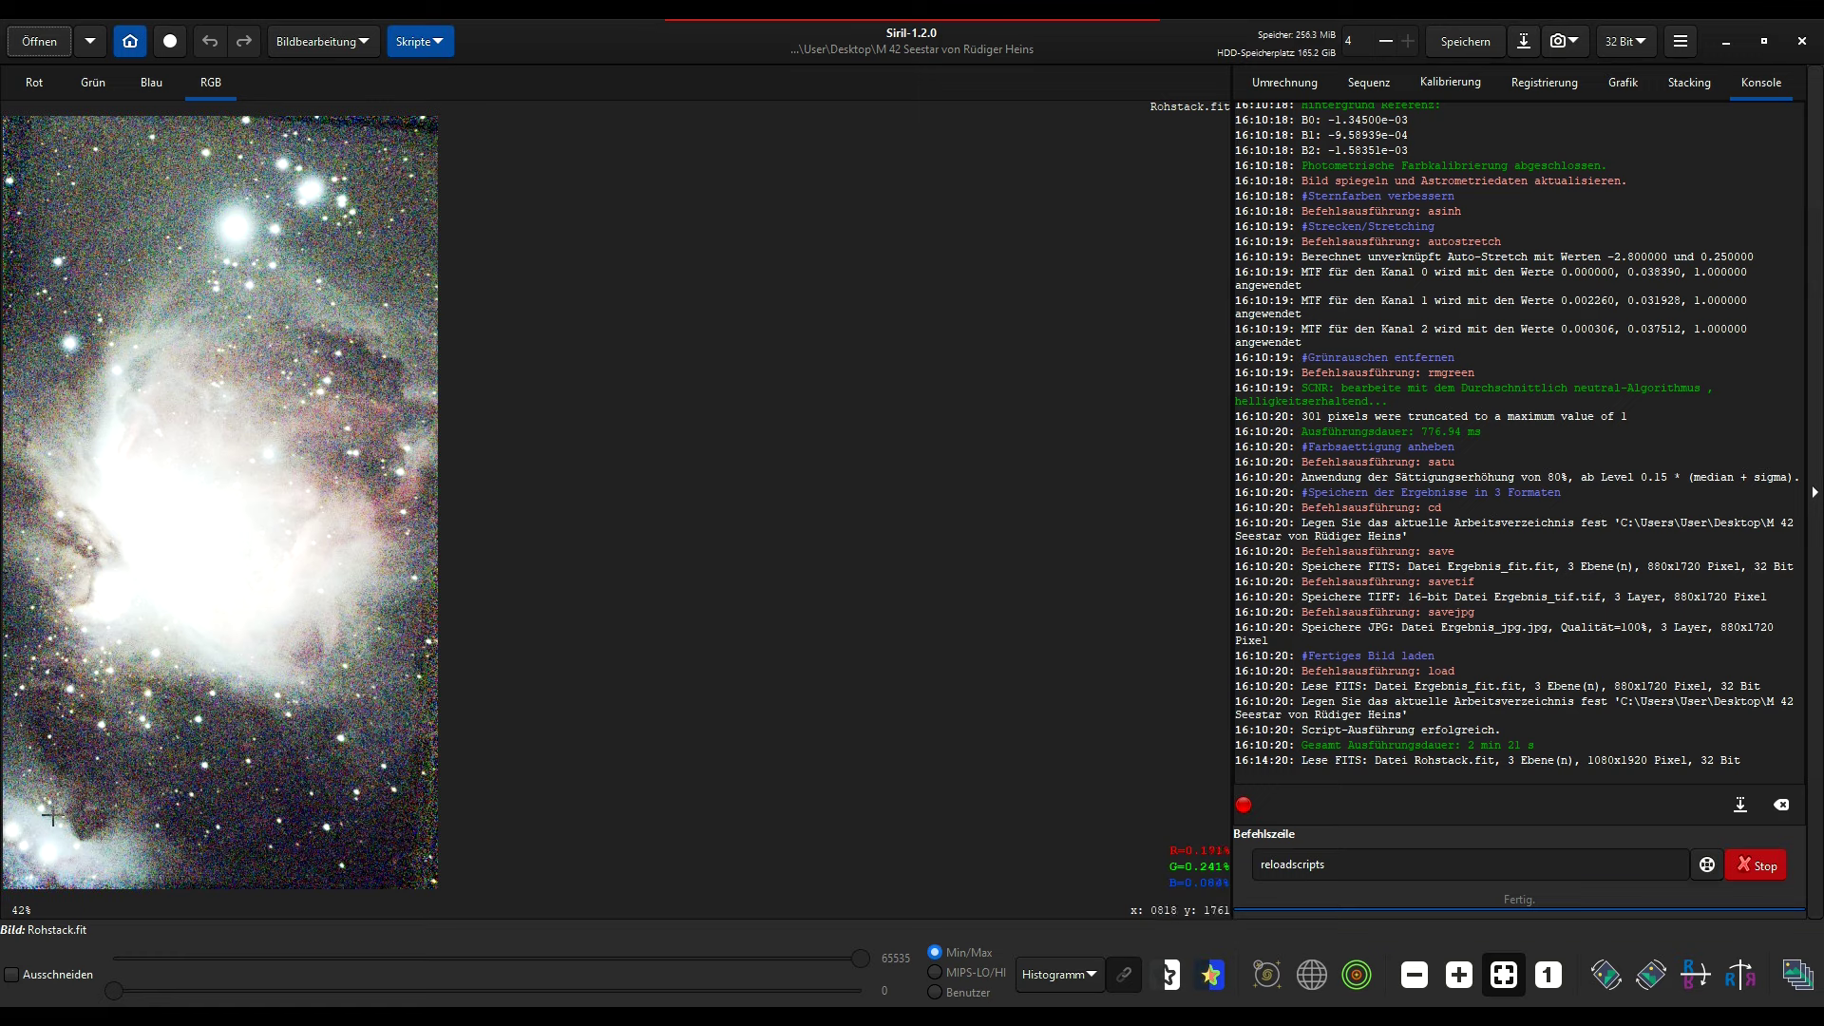
# Draw a selection of about 908 × 1734 px just inside the raw stack's borders, and clear it.
pyautogui.moveTo(35, 140); pyautogui.dragTo(407, 846)
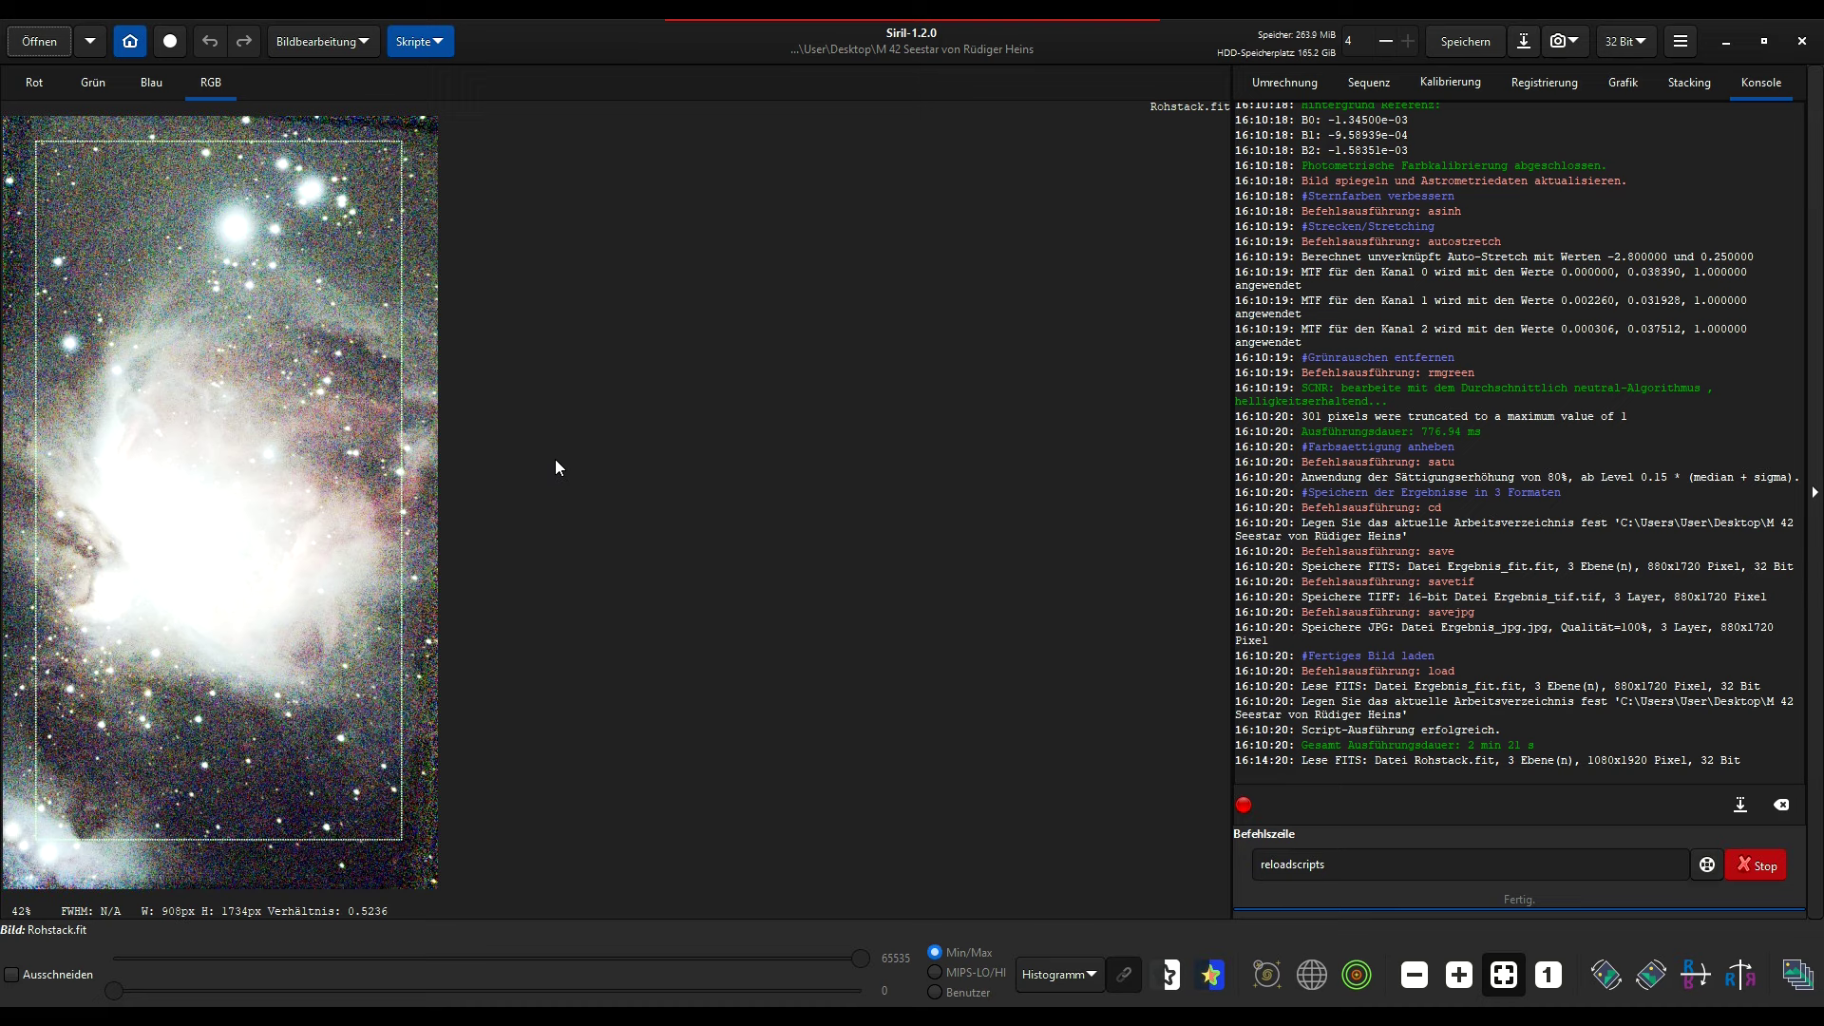
pyautogui.click(411, 451)
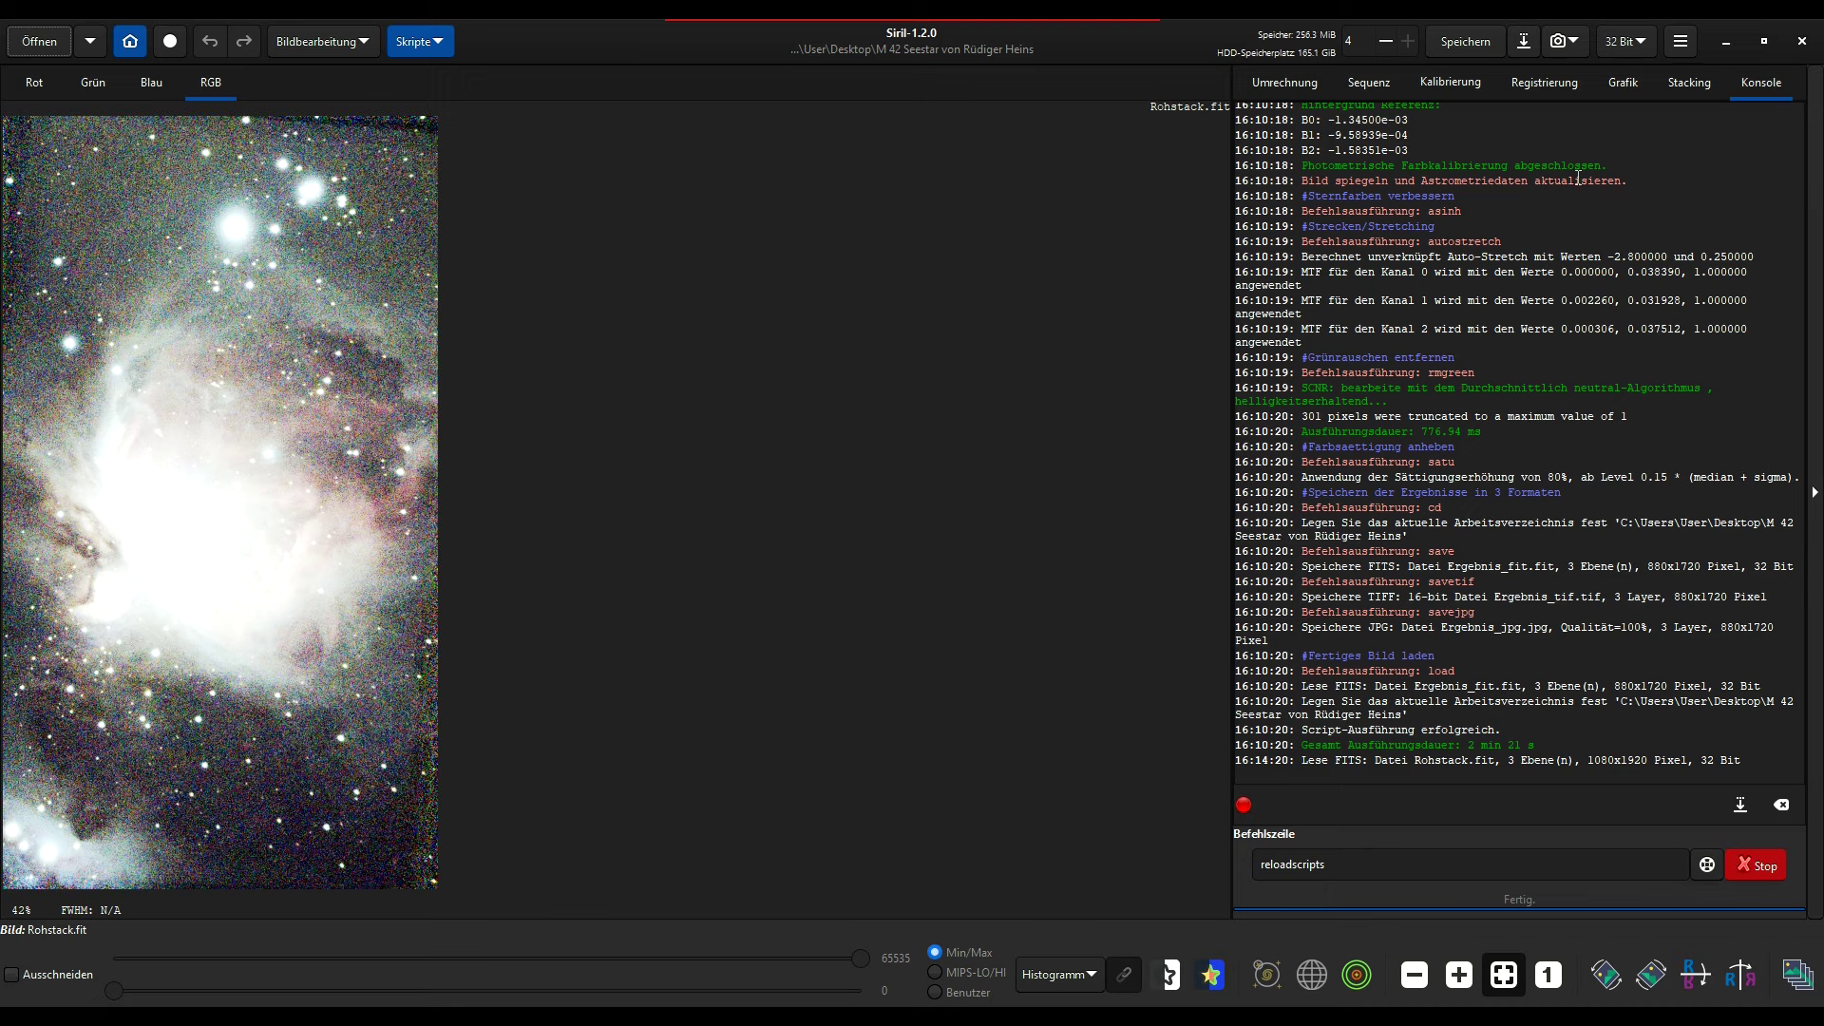
# Switch to the M 42 folder window, look through its files, and return to Siril.
pyautogui.click(1728, 43)
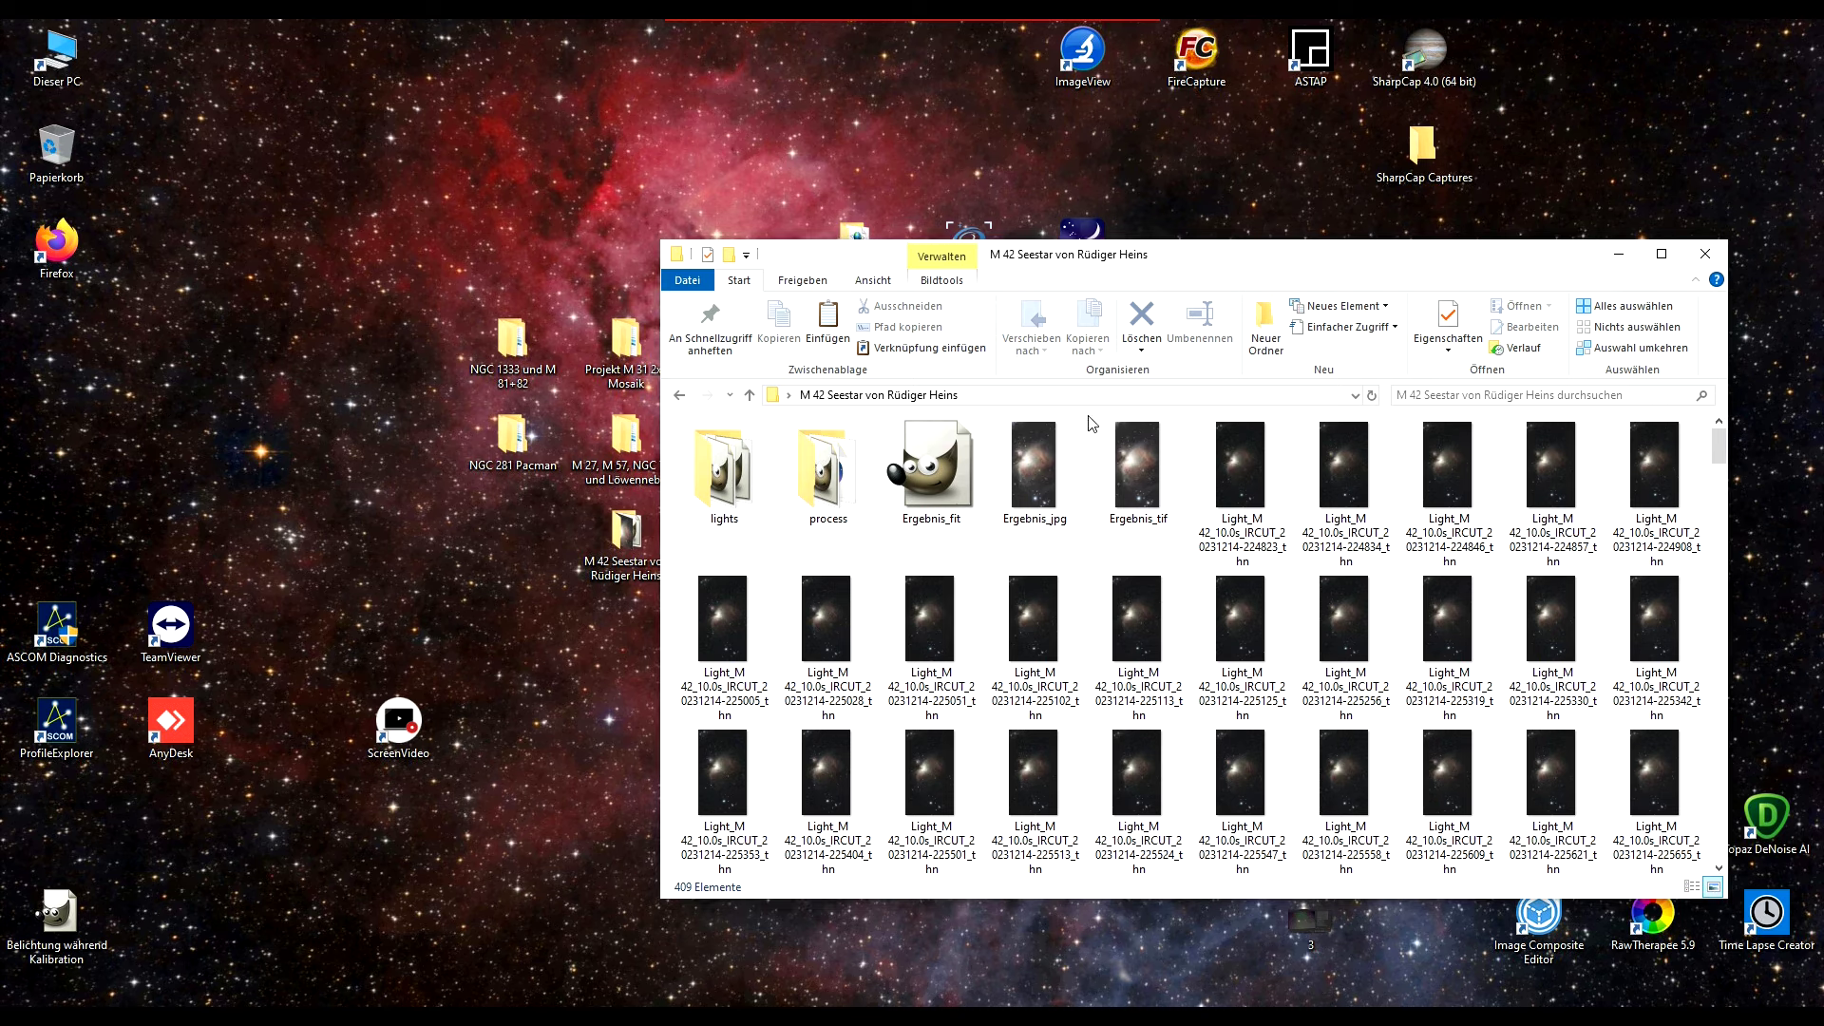
pyautogui.moveTo(1722, 451); pyautogui.dragTo(1721, 737)
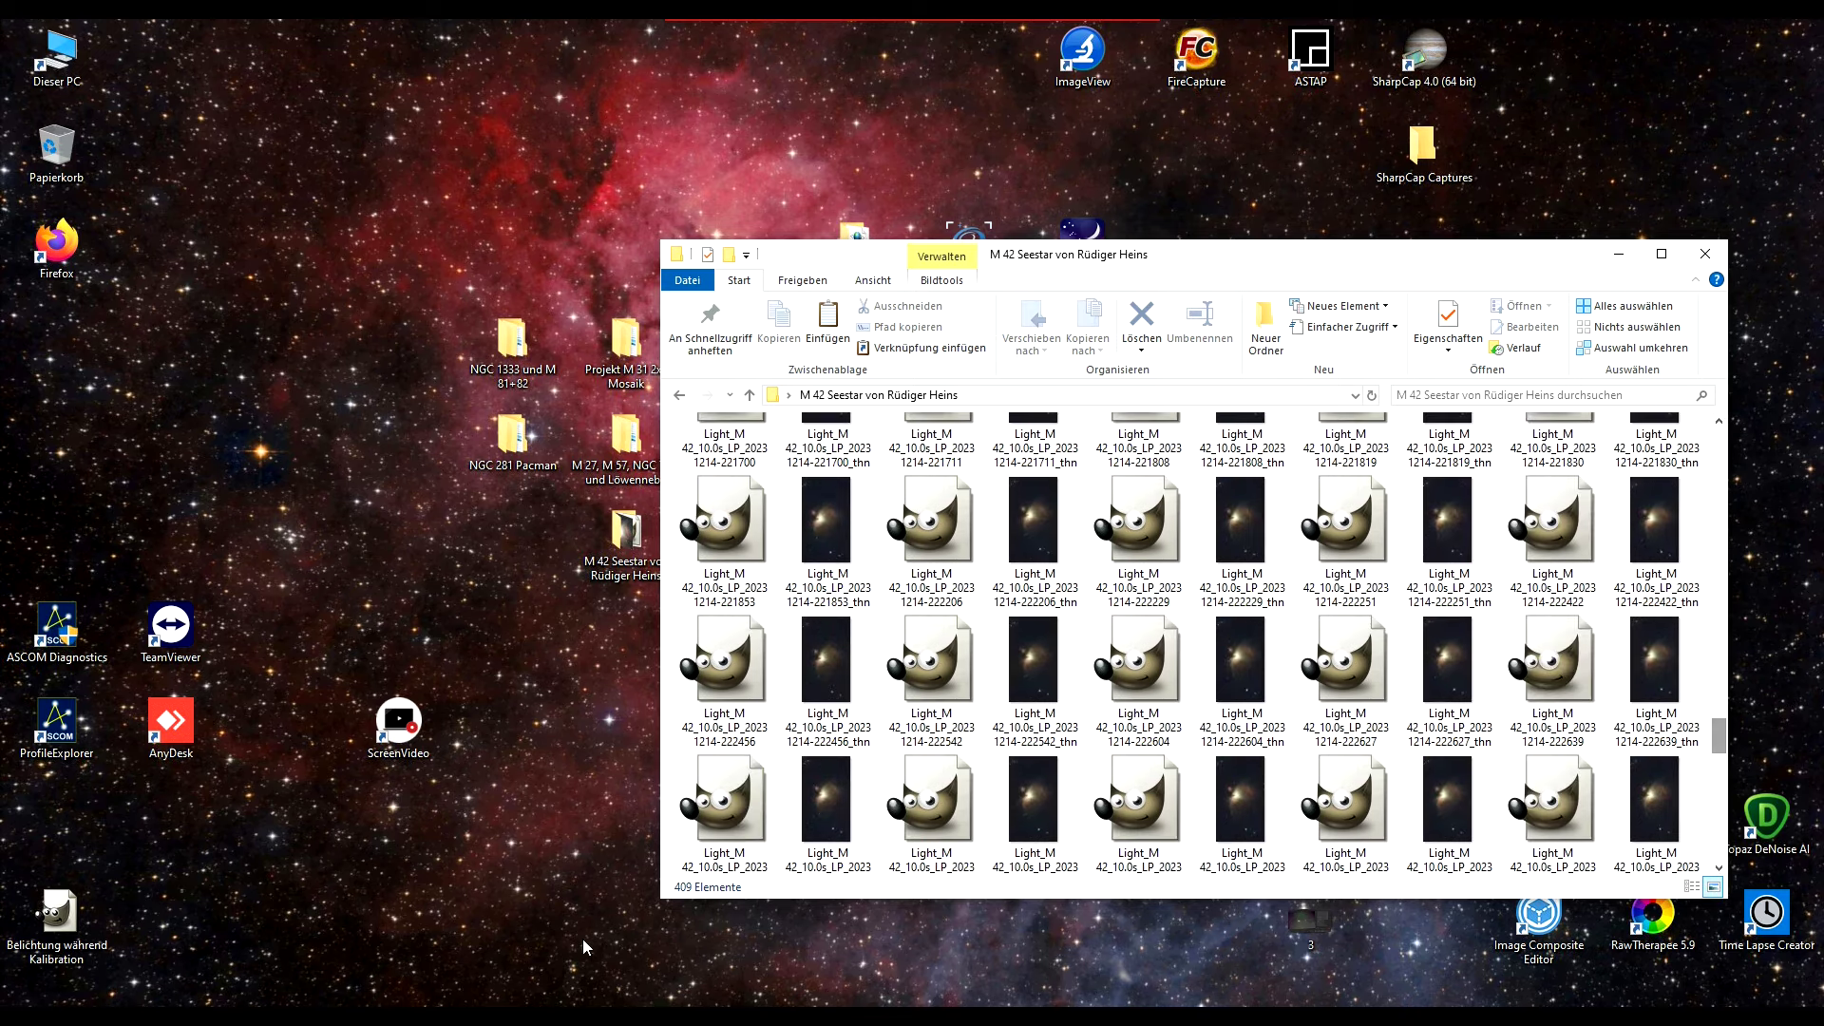
pyautogui.click(696, 956)
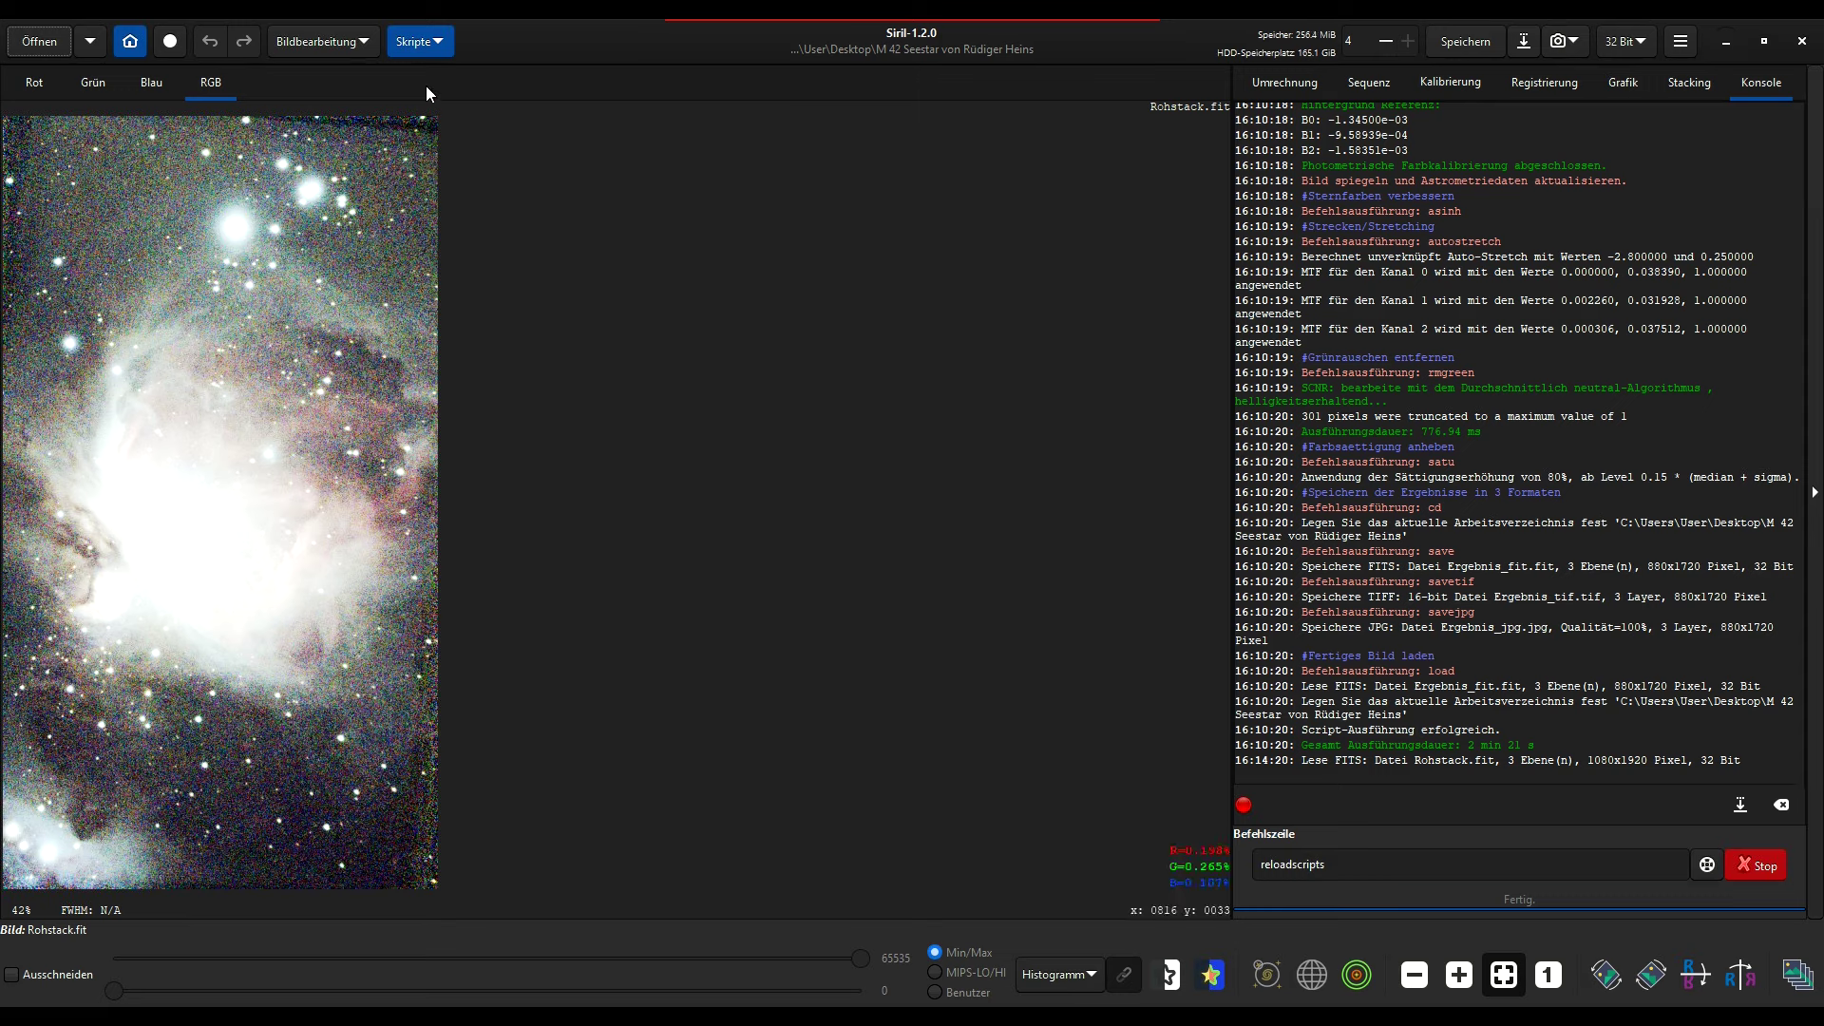
# Run the NurBildbearbeitung_SeestarS50 script on the raw stack and set the result's display mode to Linear.
pyautogui.click(432, 44)
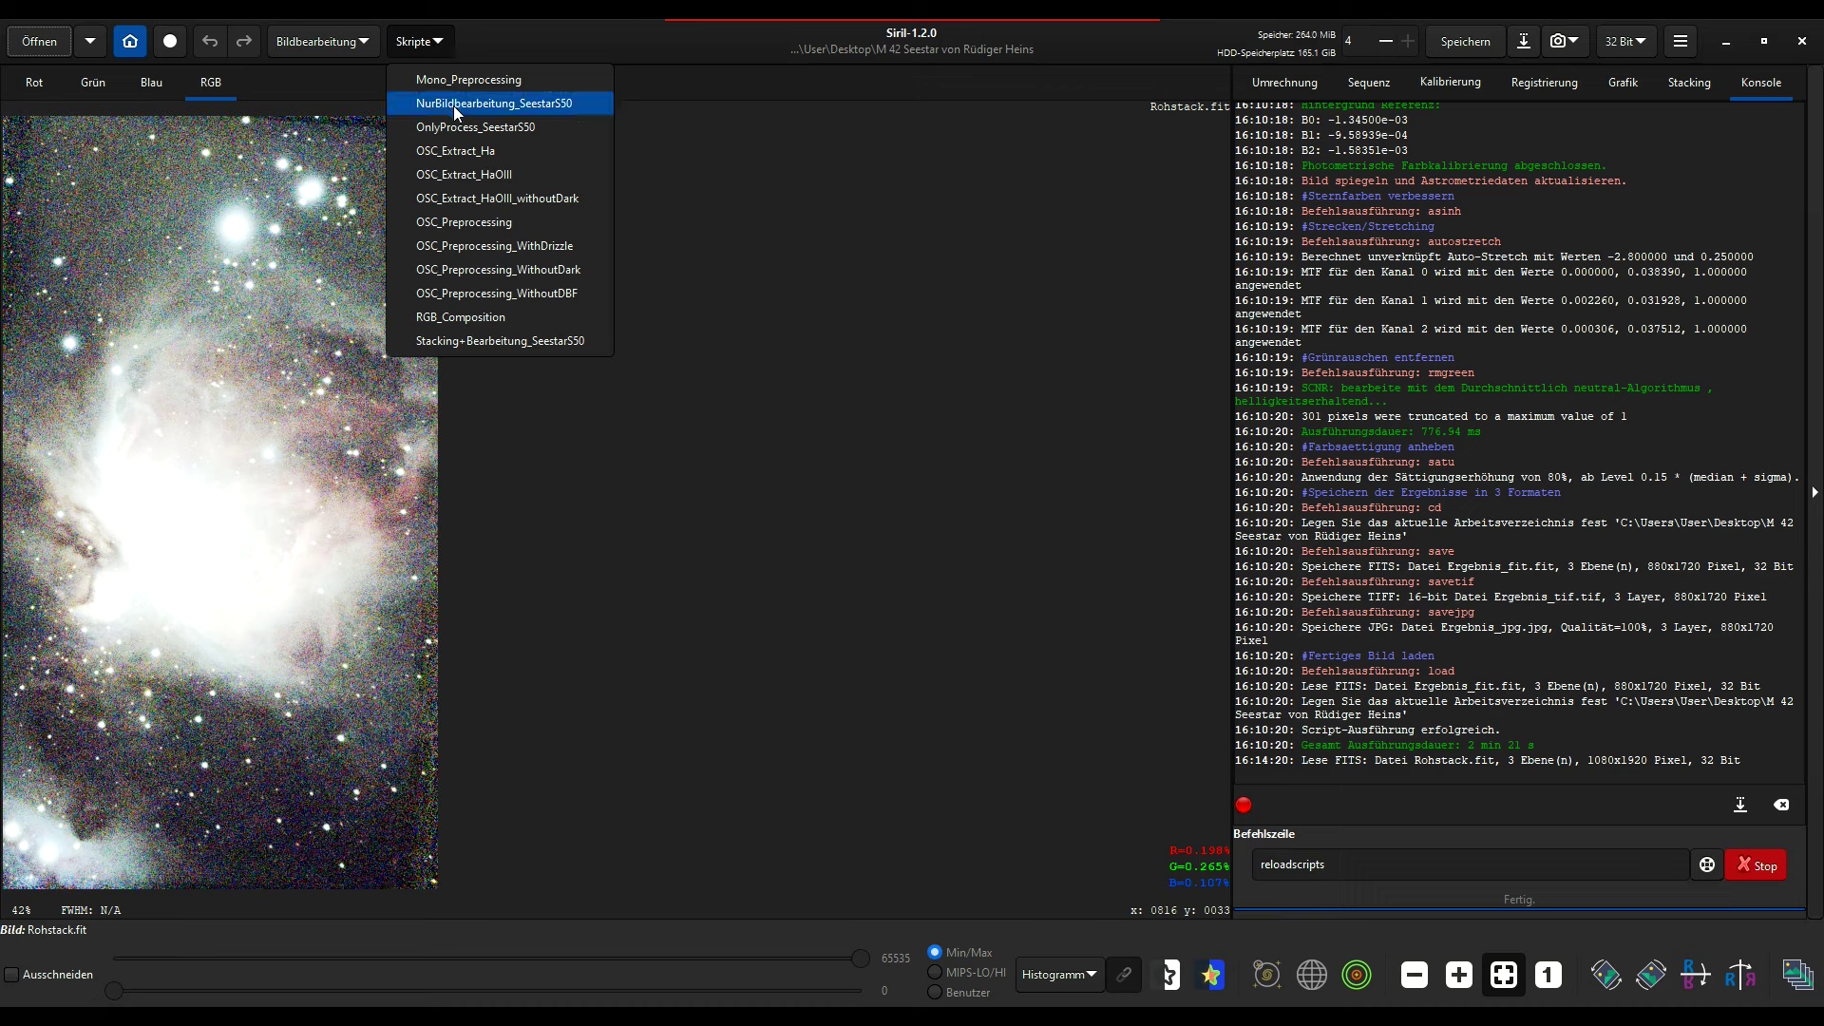
pyautogui.click(501, 104)
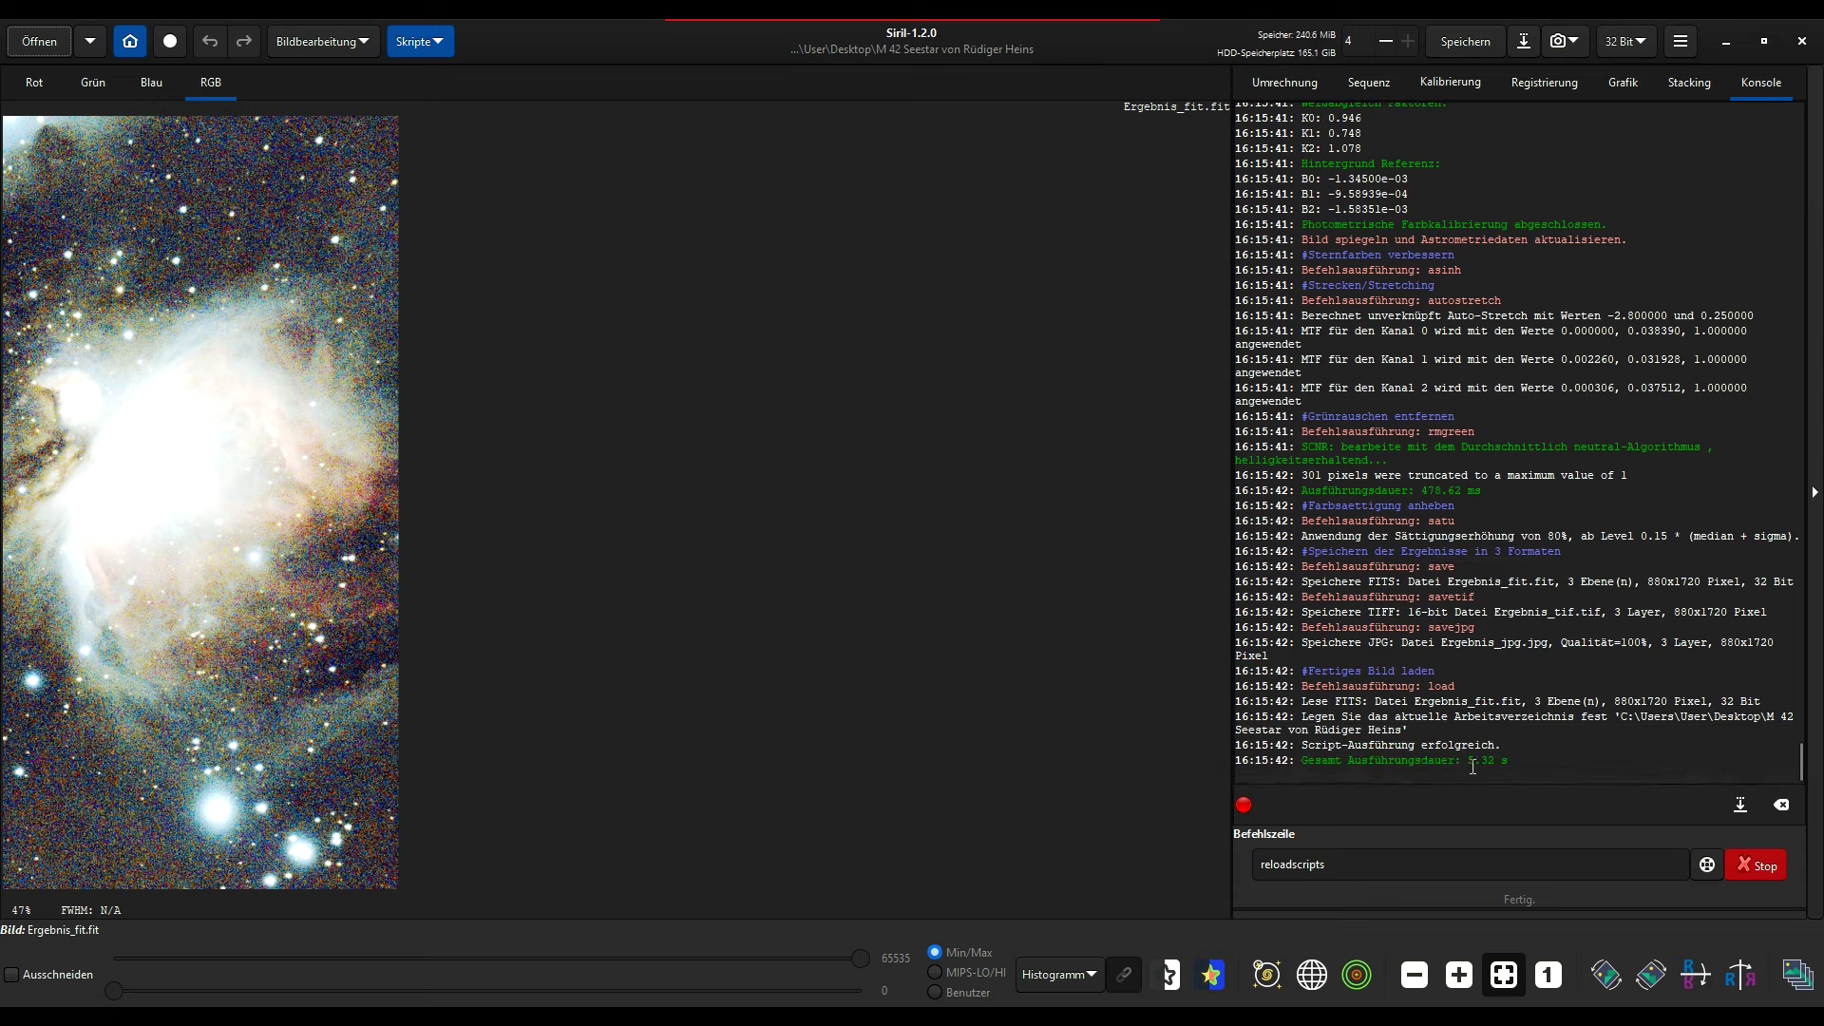
pyautogui.click(1066, 979)
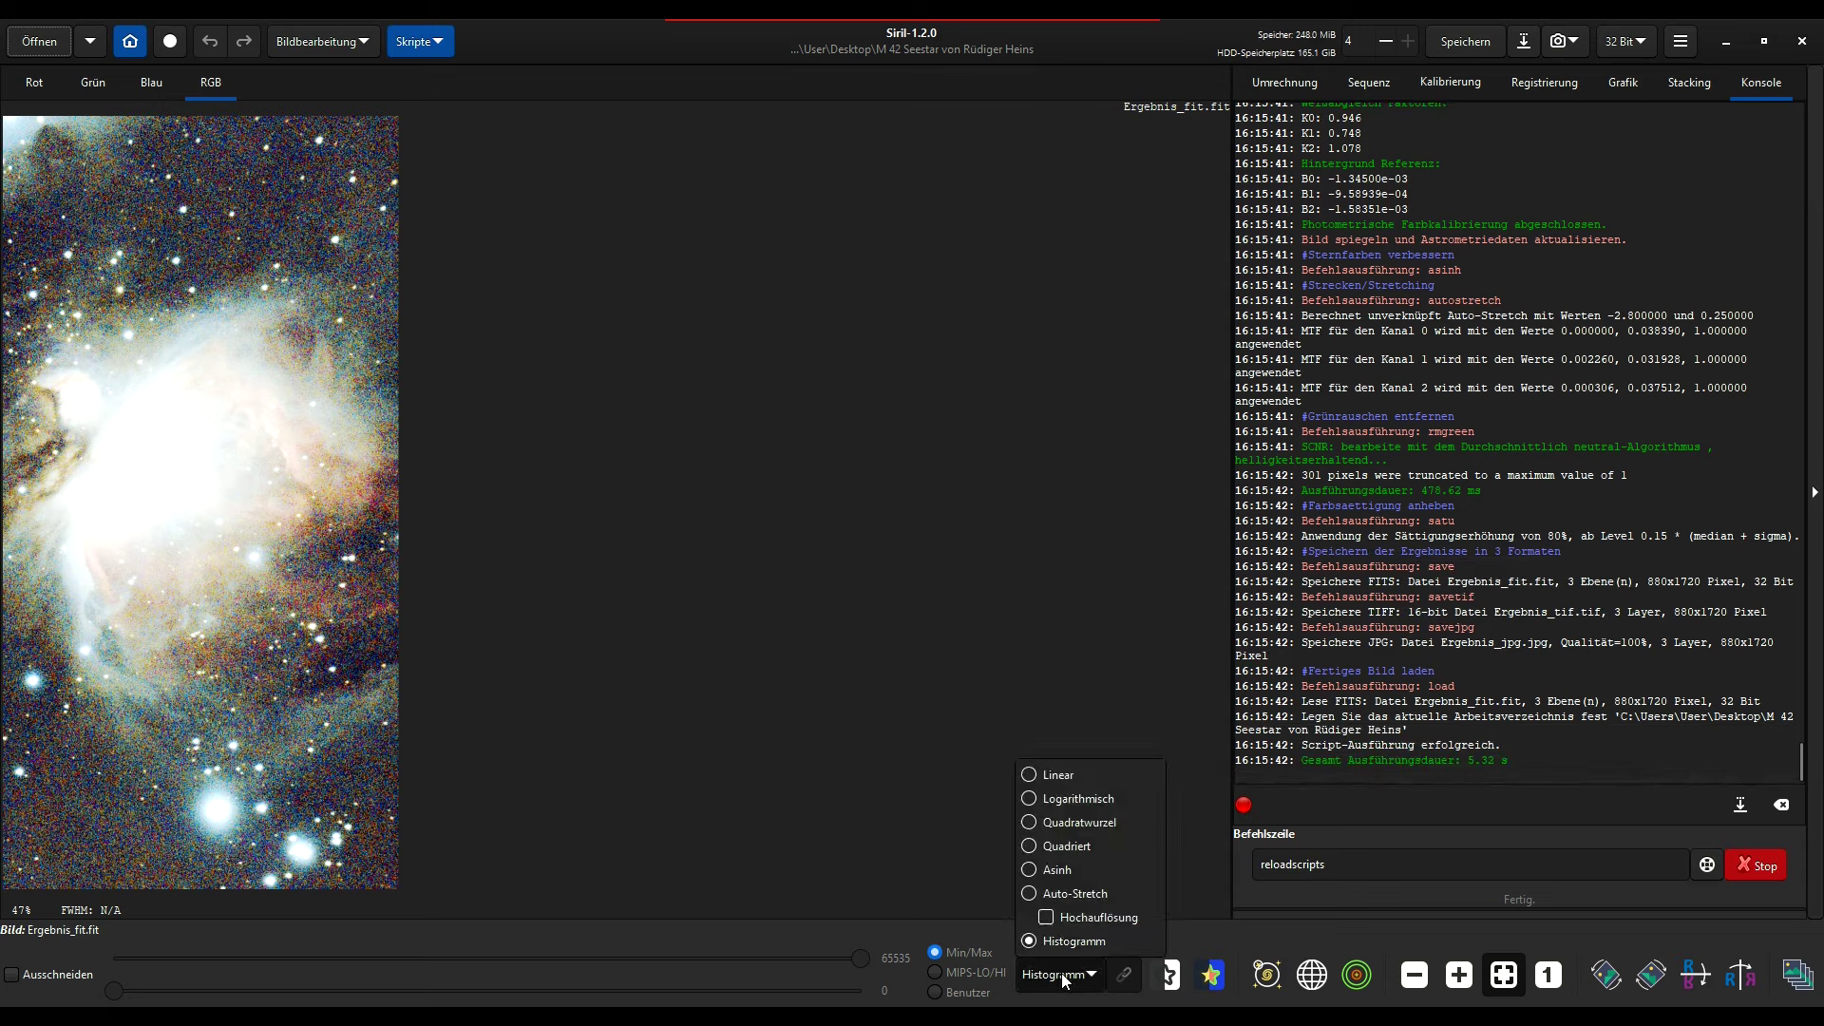
pyautogui.click(1062, 775)
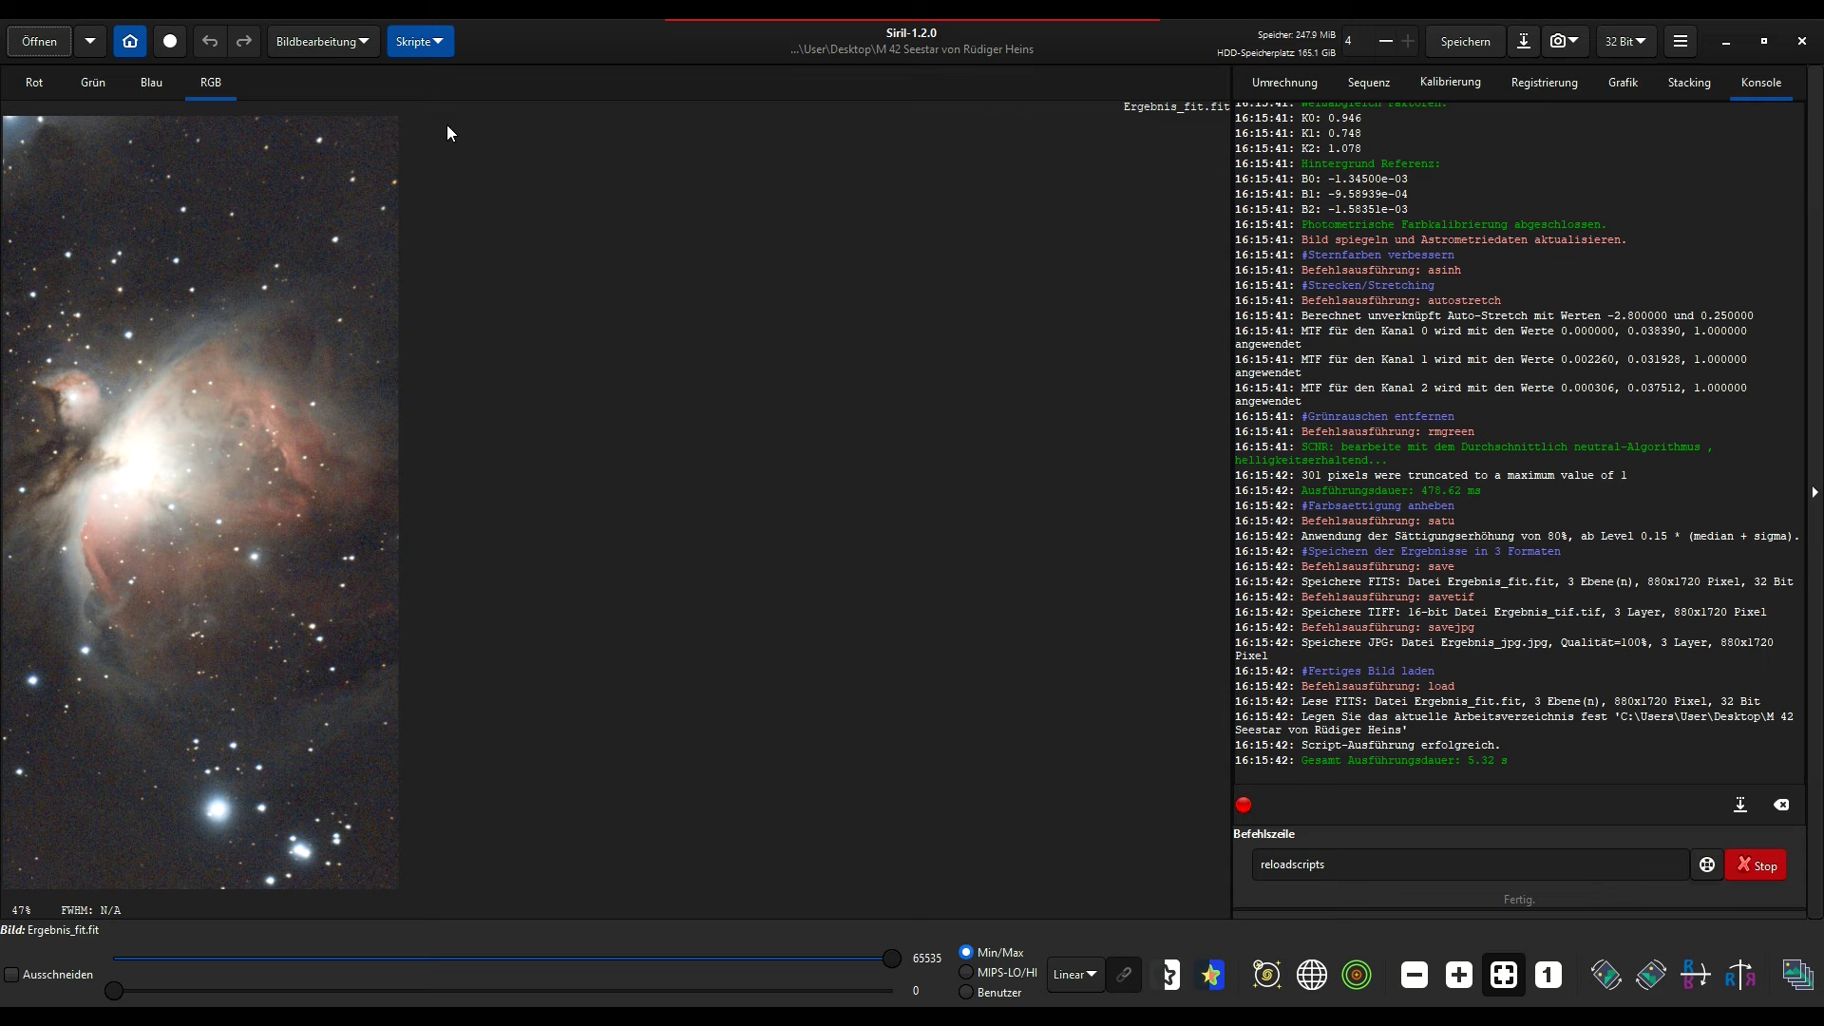
# Open the list of available processing scripts.
pyautogui.click(430, 46)
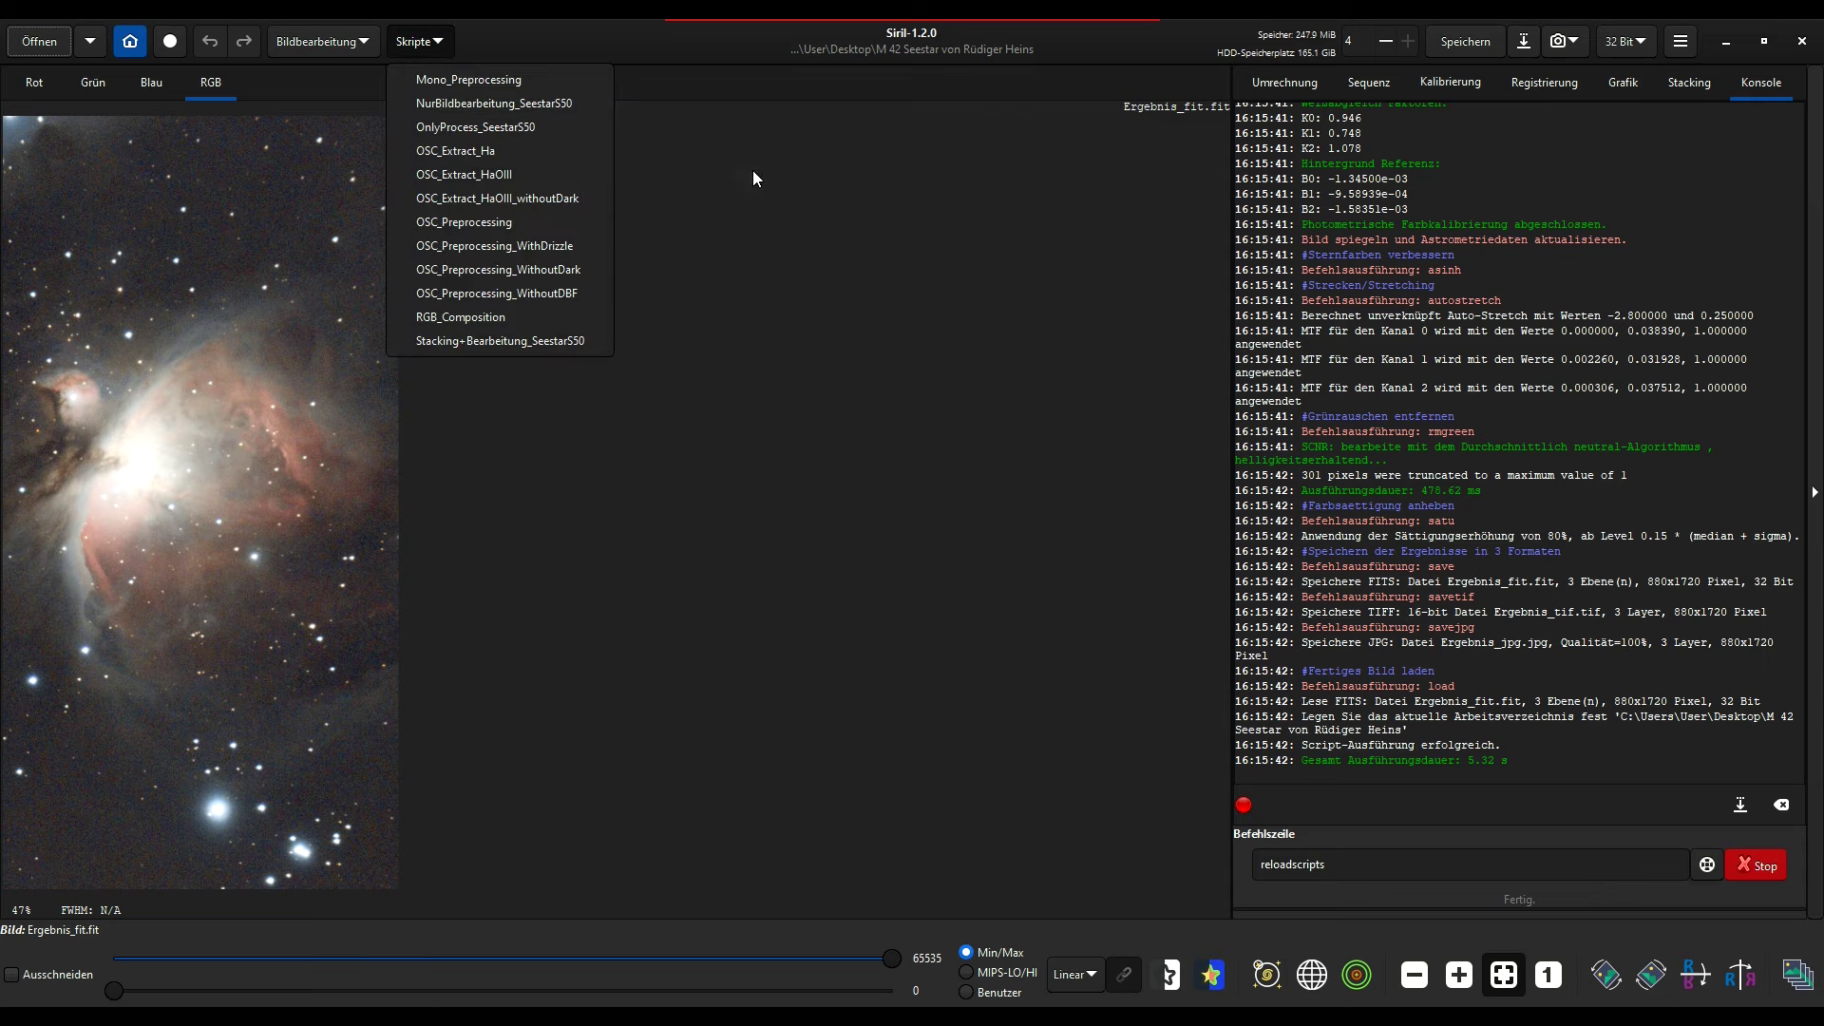